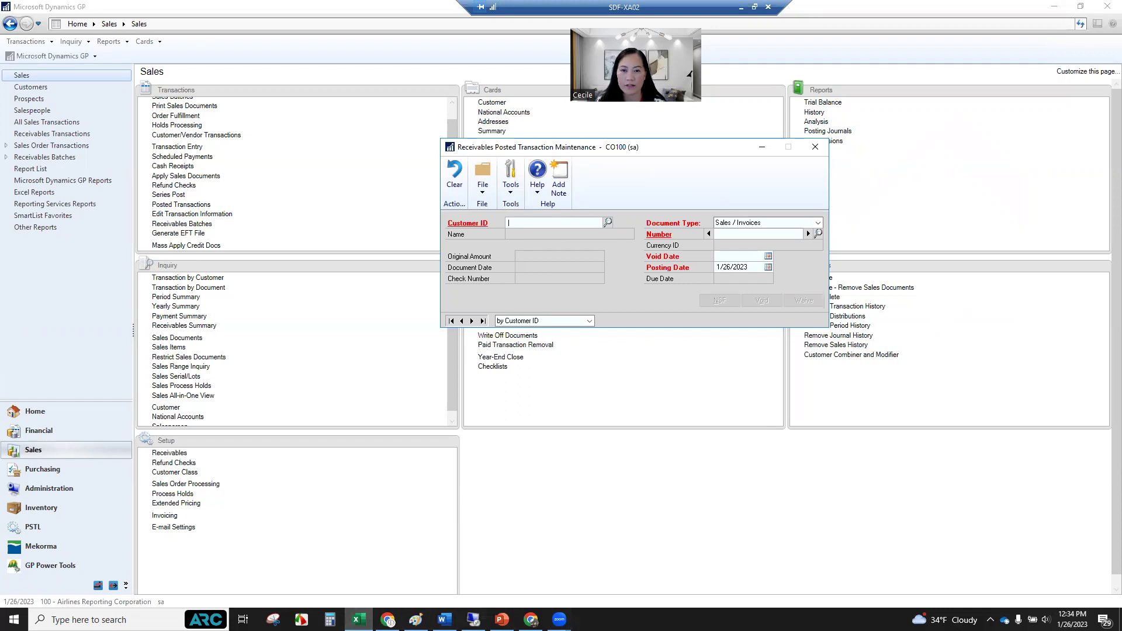
Switch from Dynamics GP to the 2023 Annual Fee Returns Excel workbook.
key("alt+Tab")
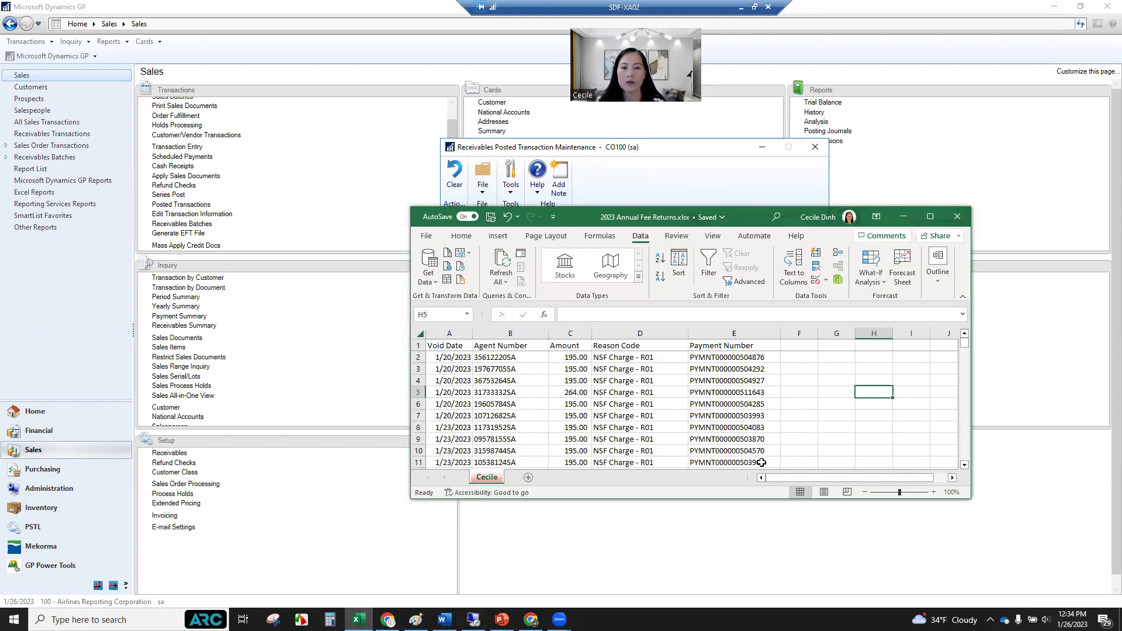
Maximize the void list, review its Agent Number, Reason Code and Payment Number columns, then close Excel.
left_click(927, 215)
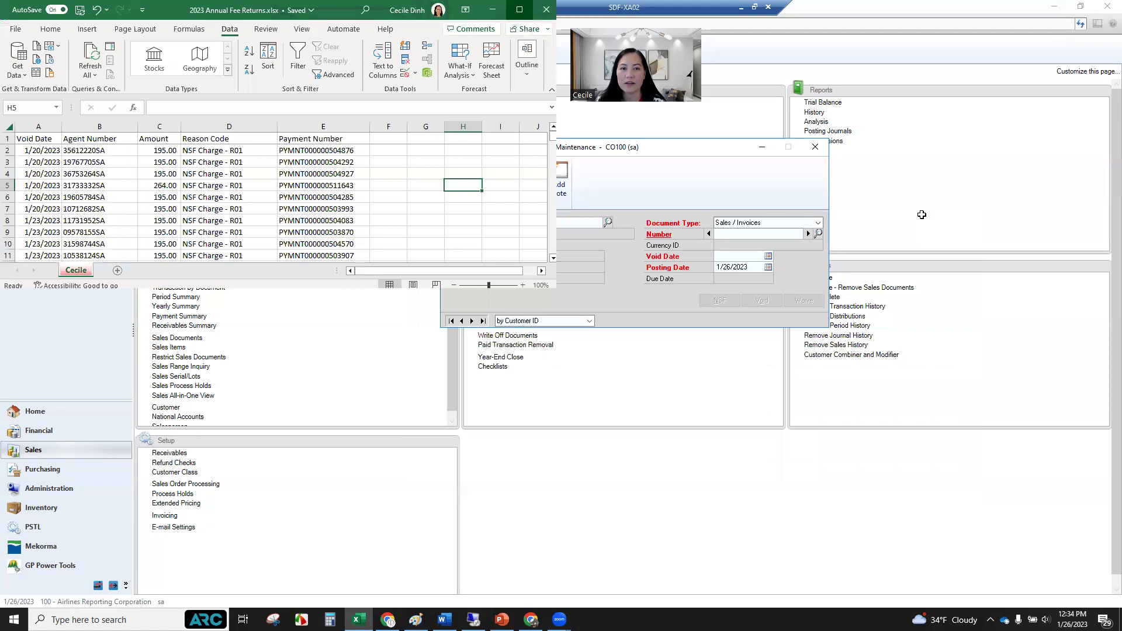
mouse_move(1115, 141)
left_mouse_down()
mouse_move(1107, 550)
mouse_move(1107, 144)
left_mouse_up()
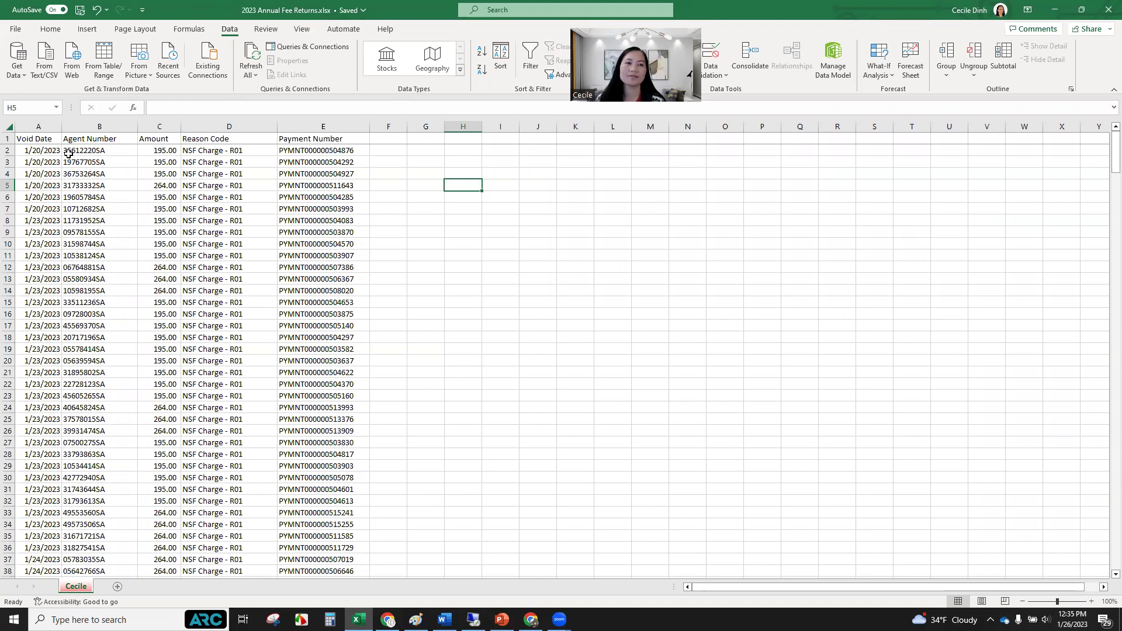
left_click_drag(47, 150, 317, 152)
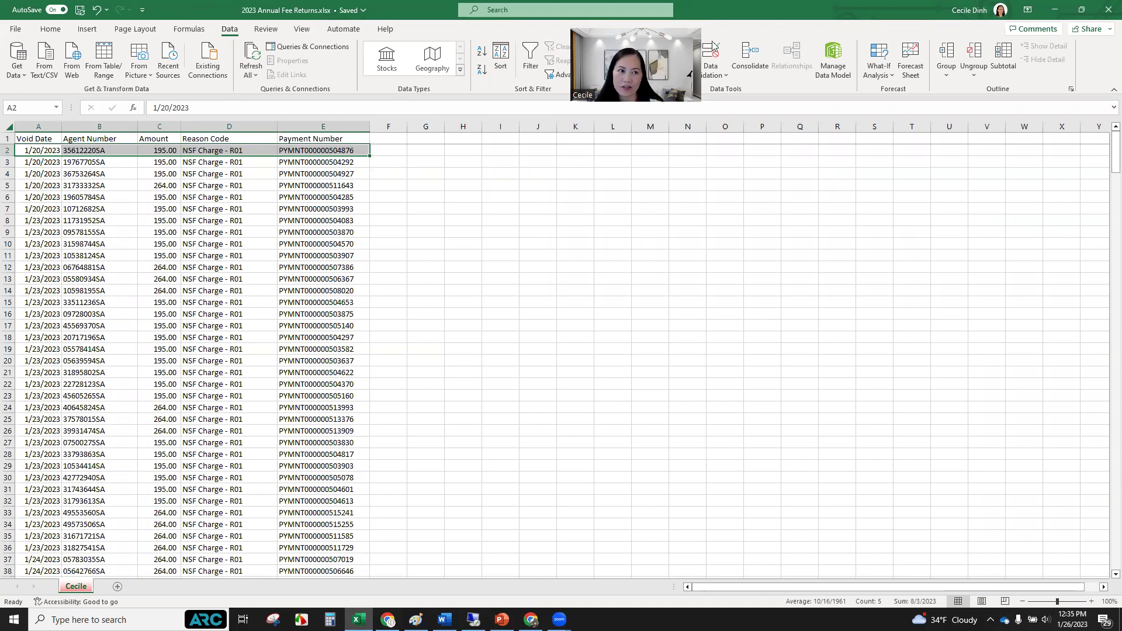
left_click(96, 140)
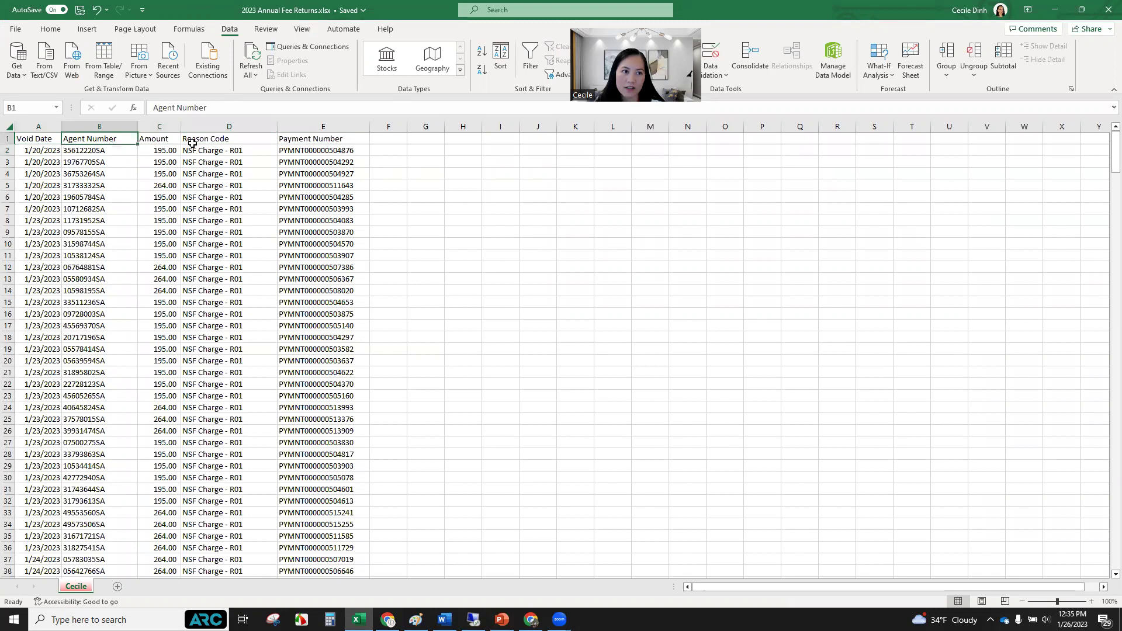
left_click(229, 140)
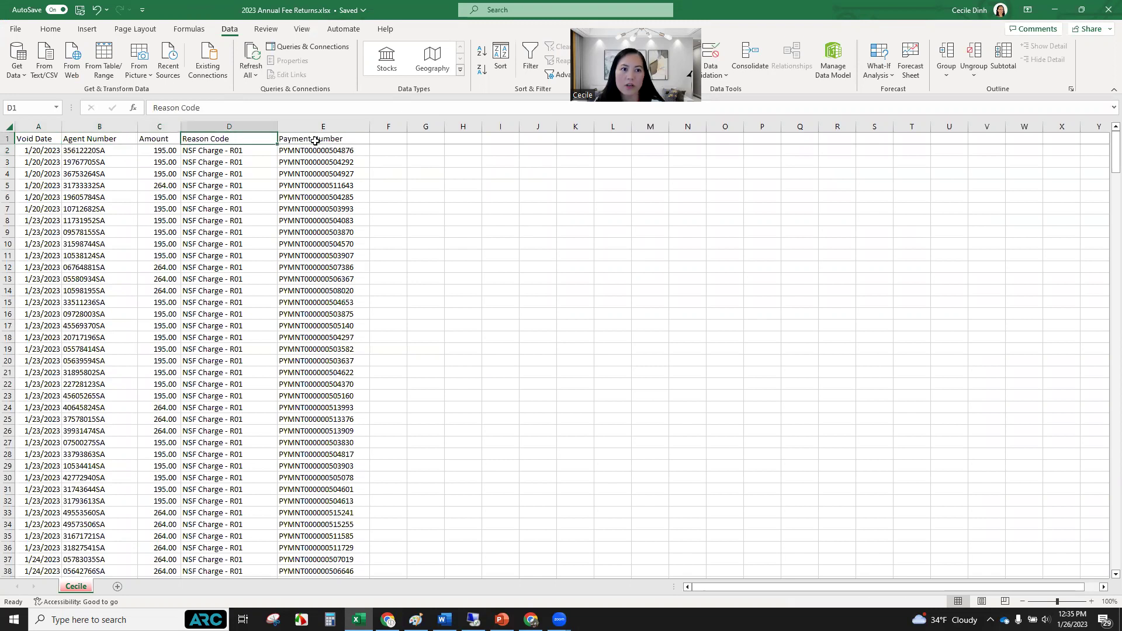
left_click(318, 139)
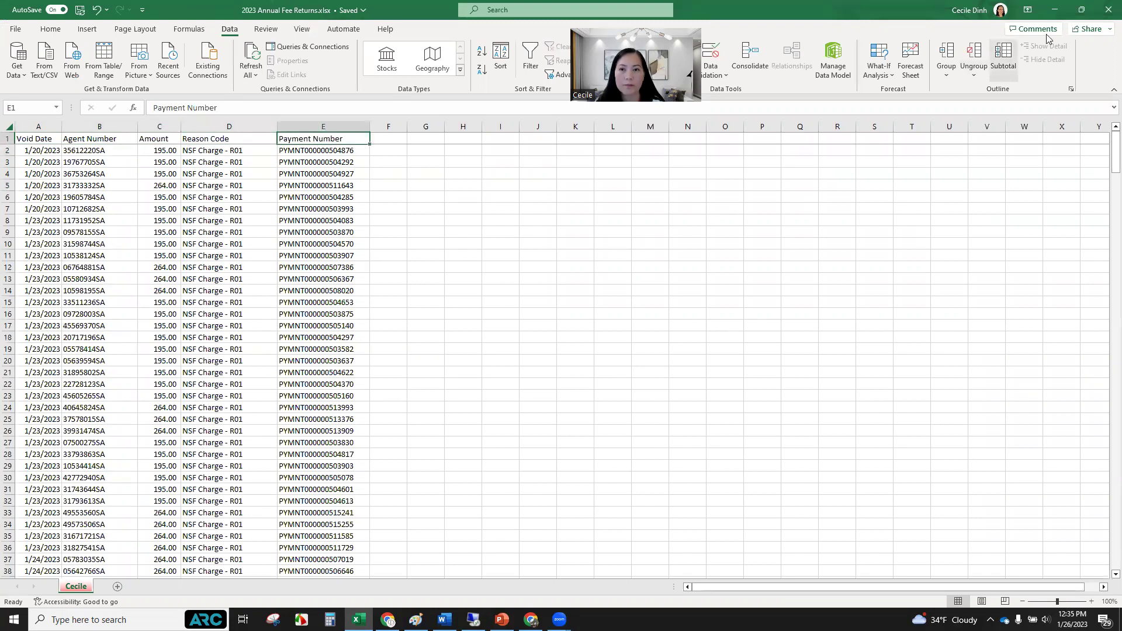
left_click(1107, 13)
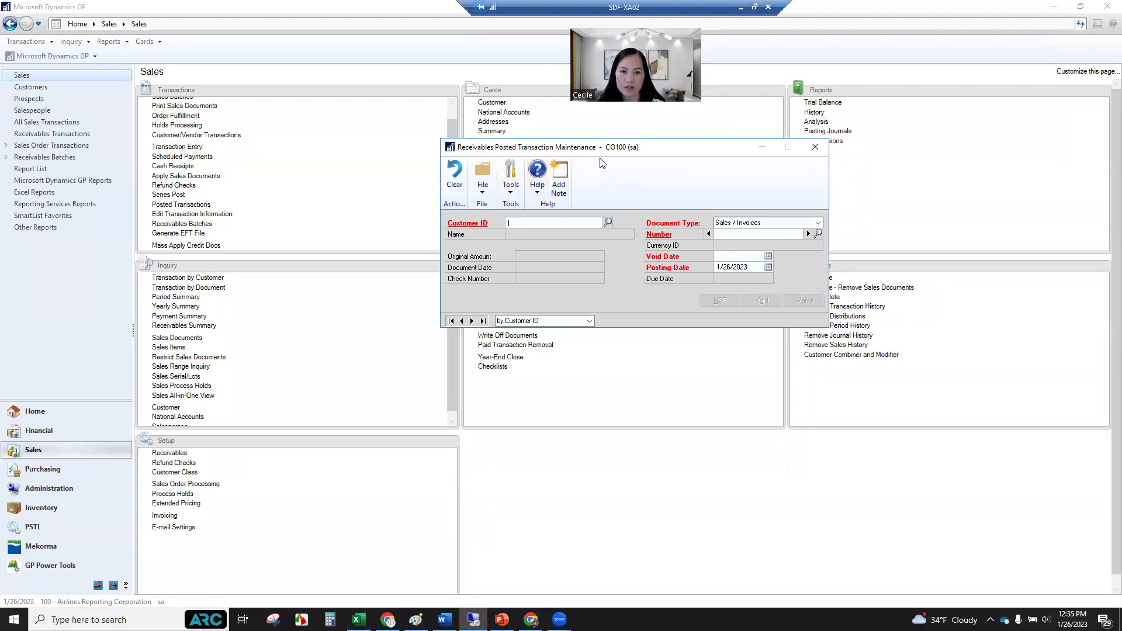
Start recording a new macro saved as NSF_recording_cecile.mac via Tools > Macro > Record.
left_click(512, 191)
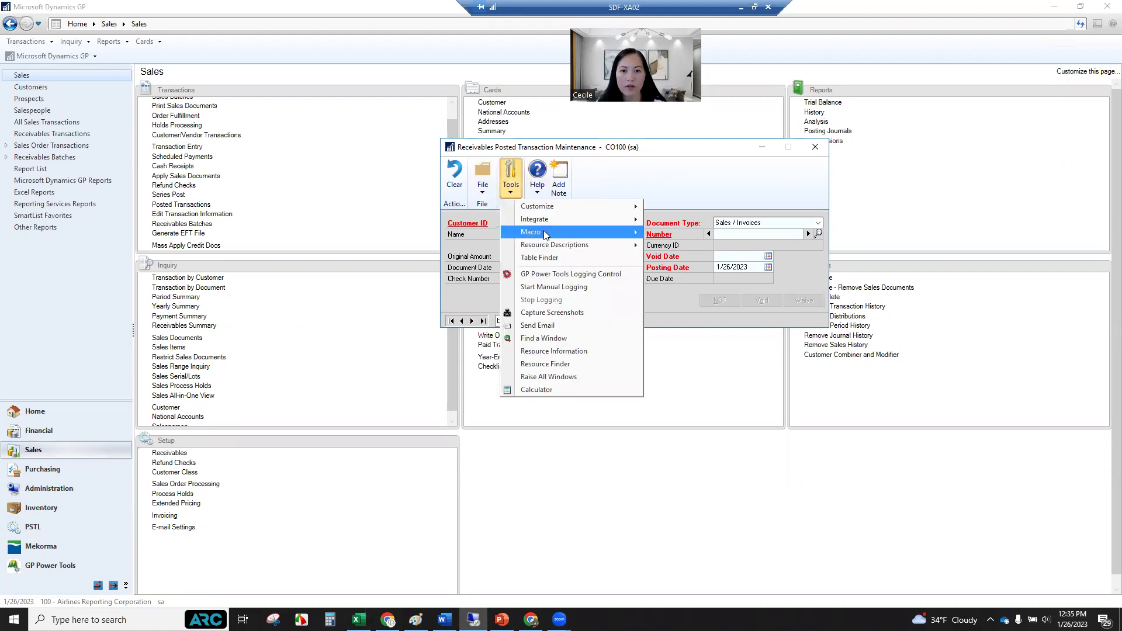
mouse_move(544, 234)
left_click(690, 259)
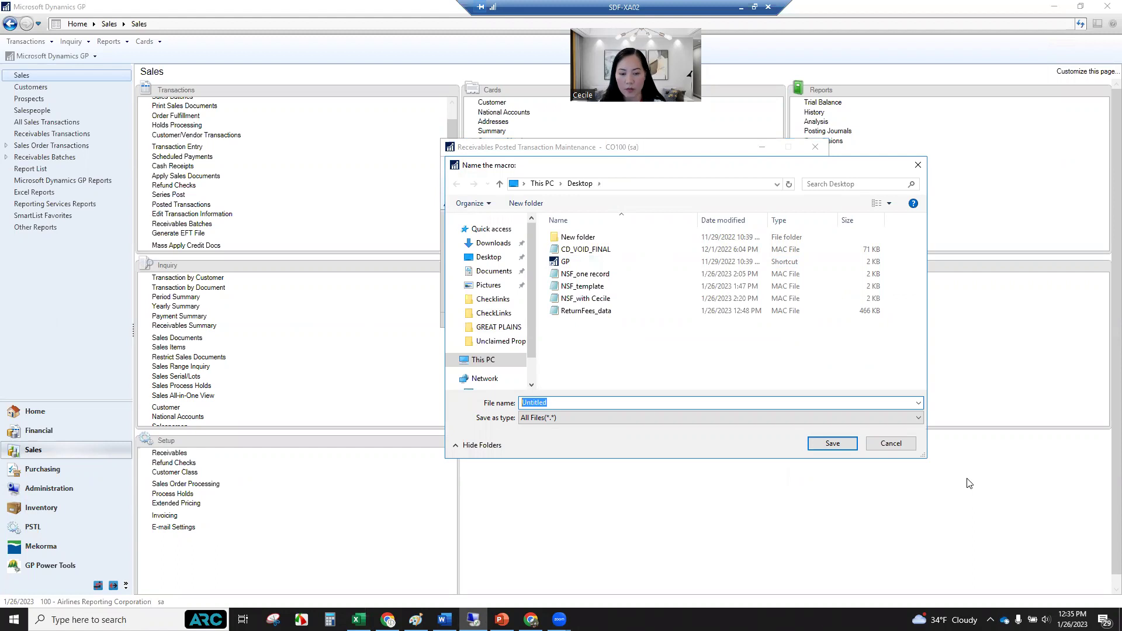
type("NSF")
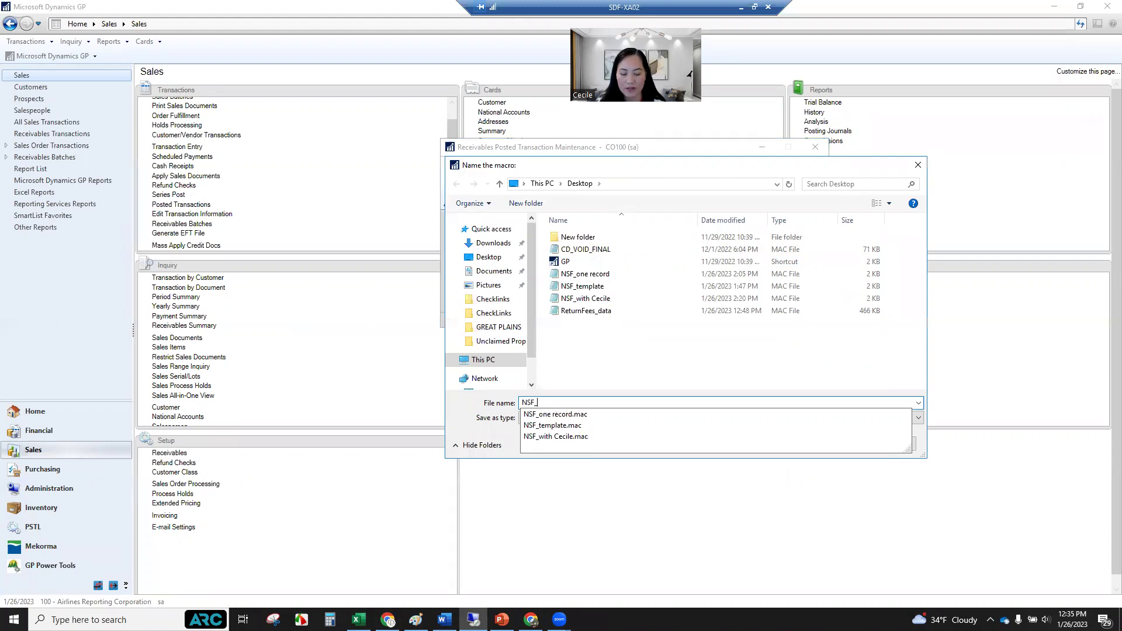
type("_record")
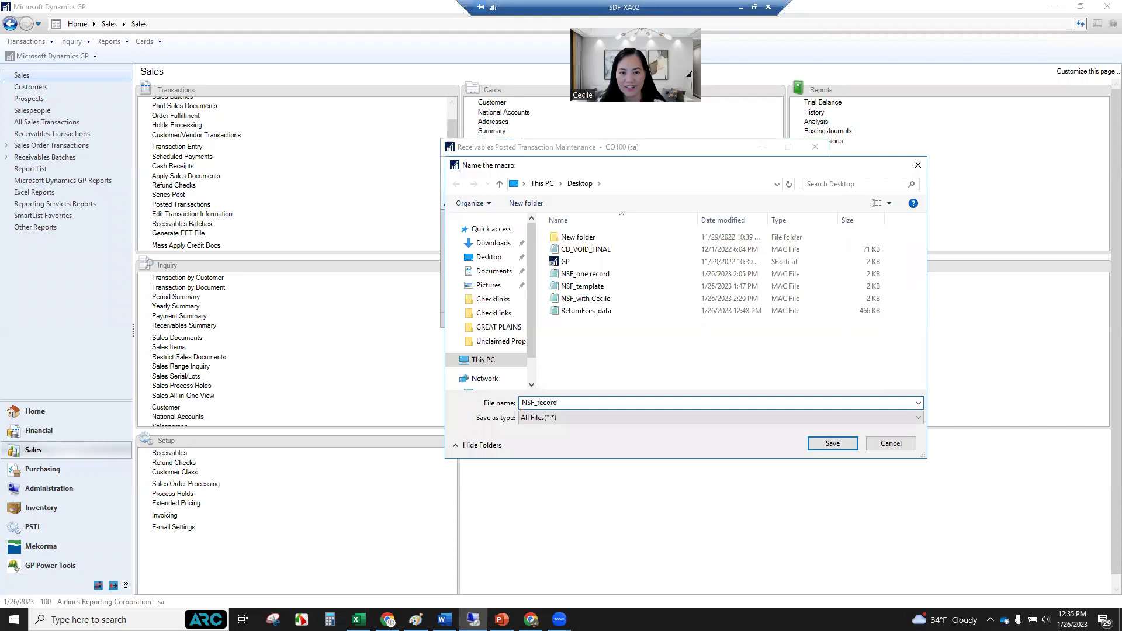
type("ing_cecile.mac")
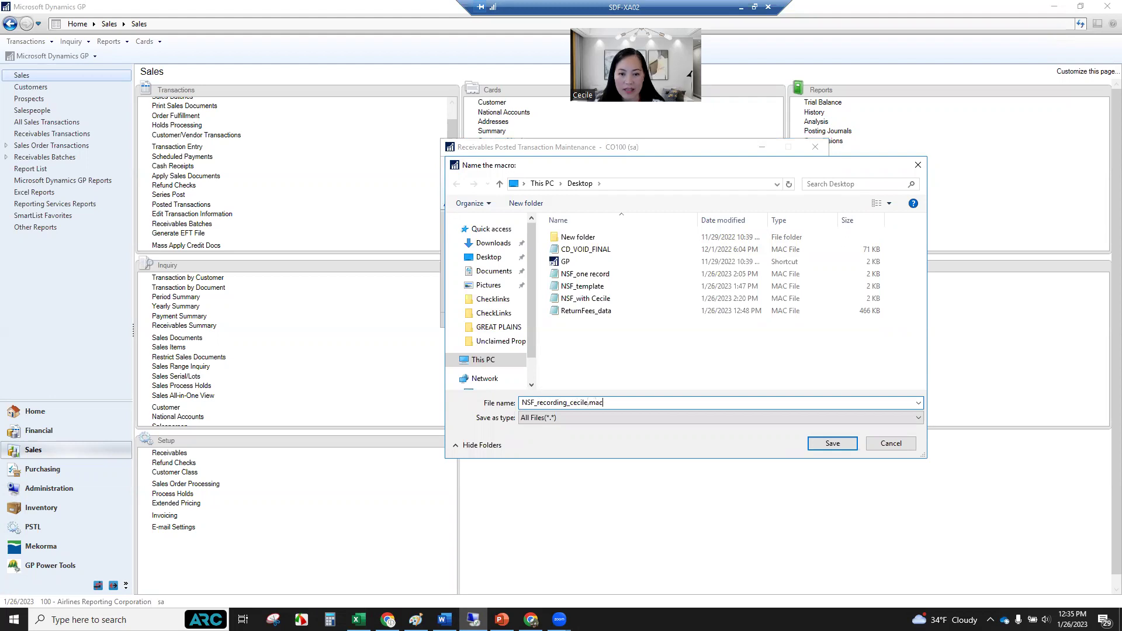
left_click(826, 445)
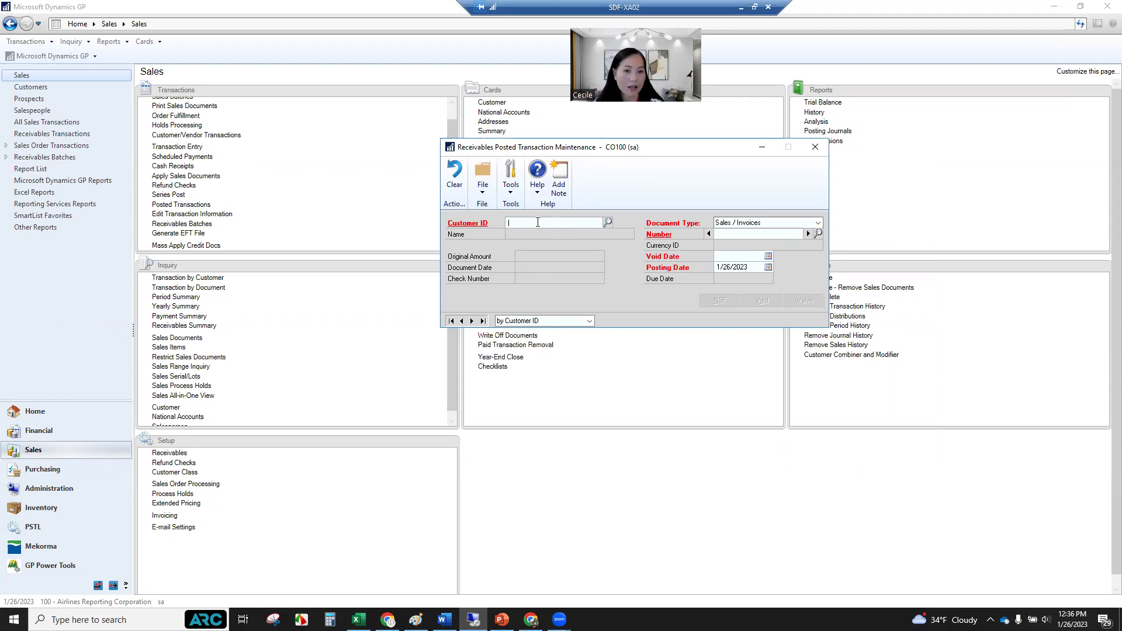
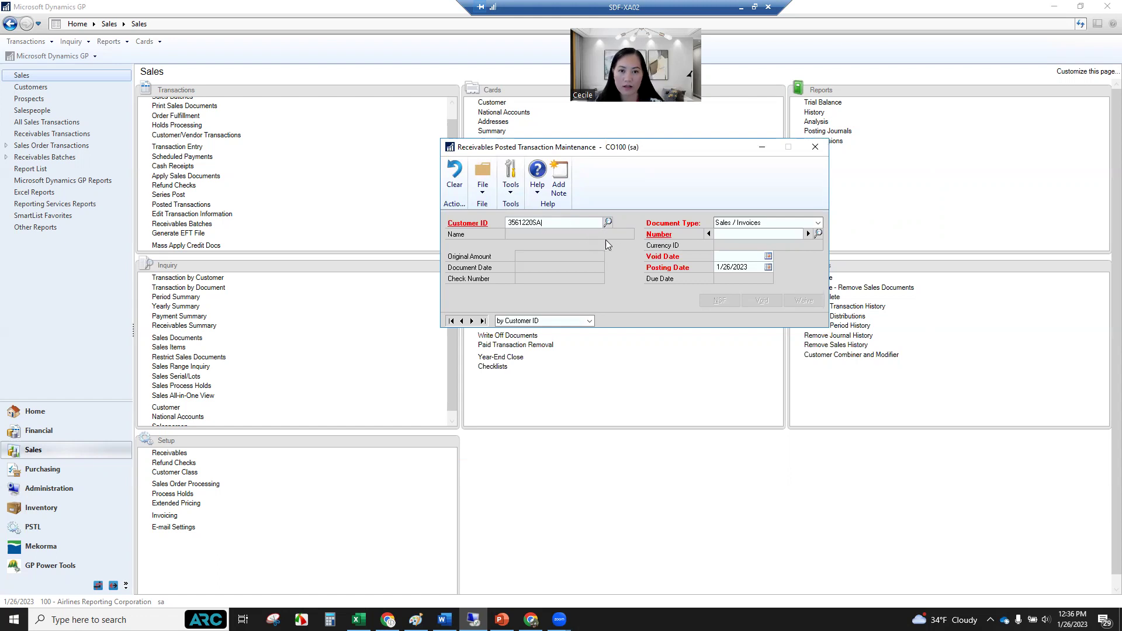
Enter the first void-list customer's ID, correcting it after a customer-not-found message.
key("Tab")
left_click(557, 346)
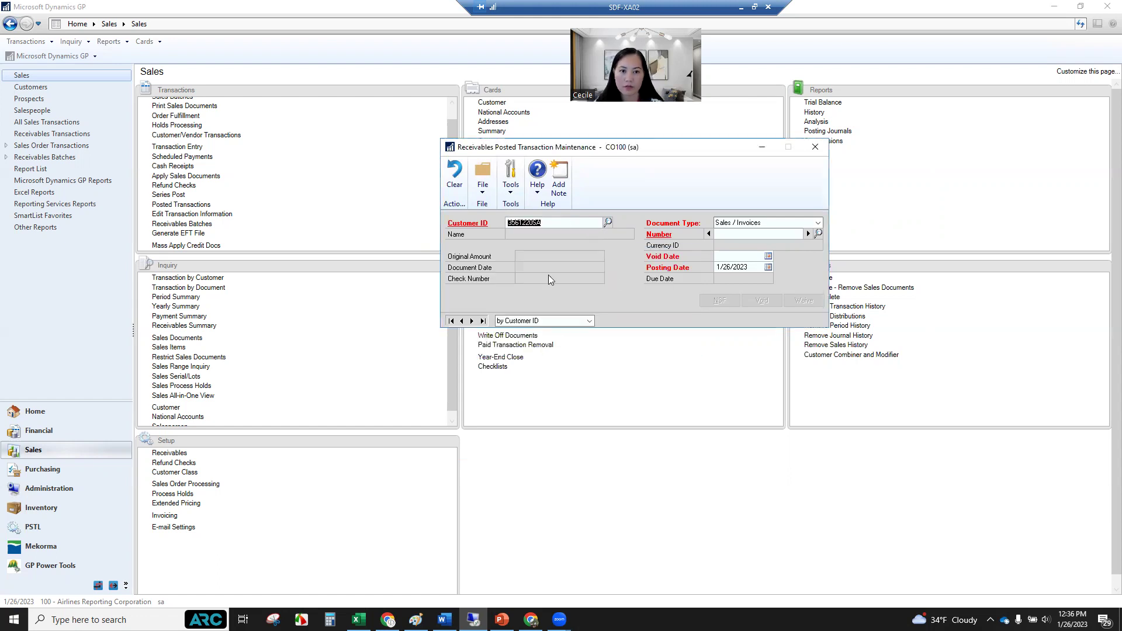
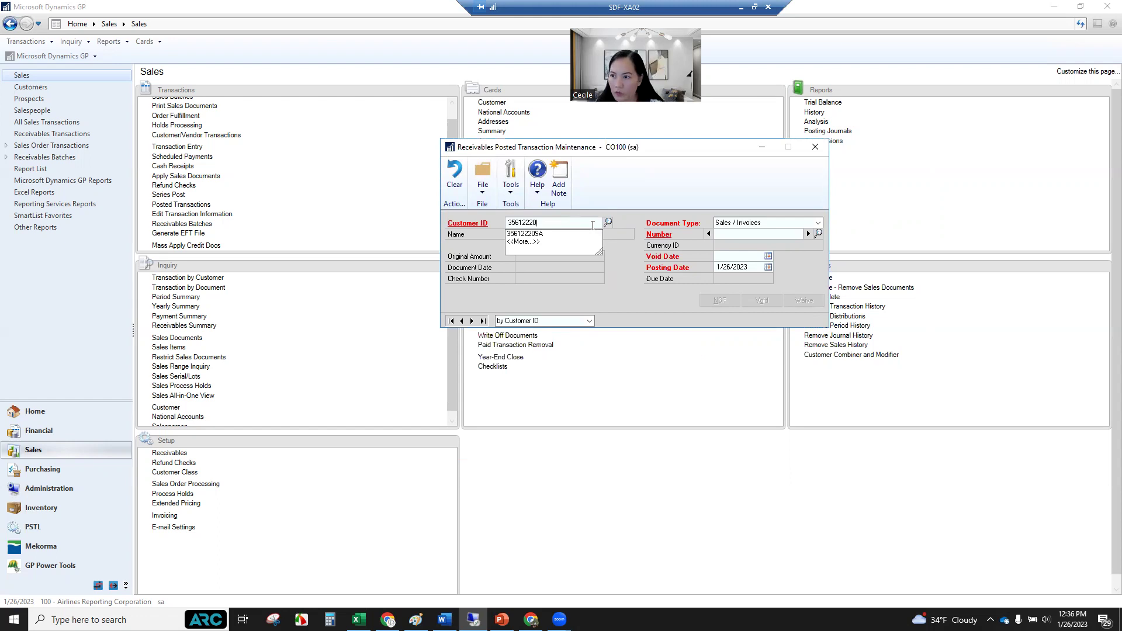
key("Tab")
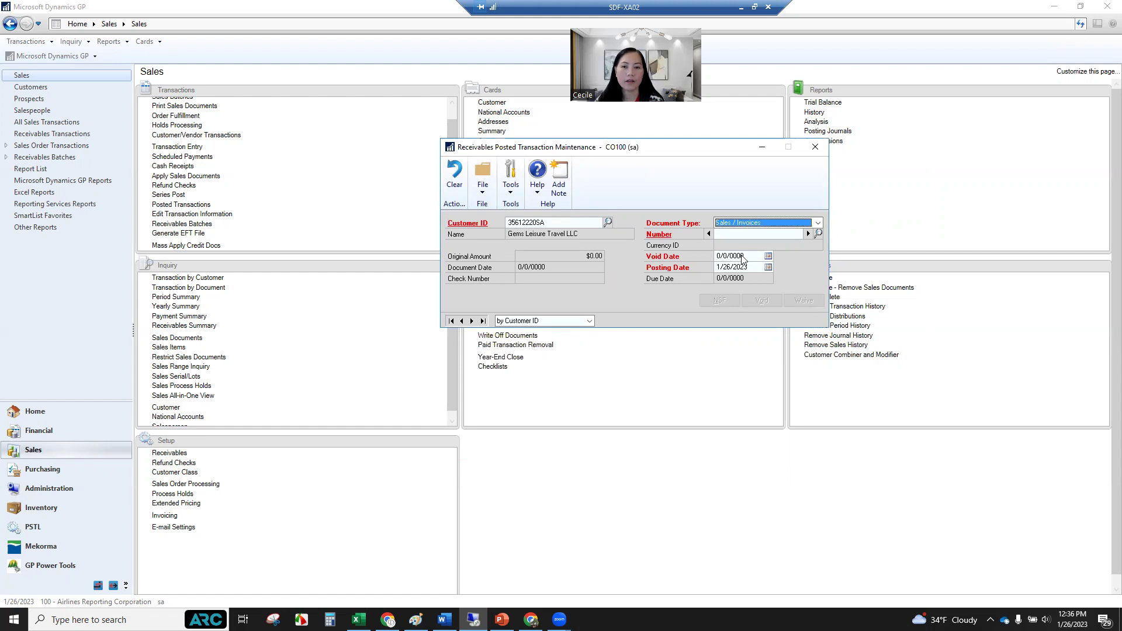
Set Document Type to Payments and load the customer's $195.00 payment.
left_click(818, 223)
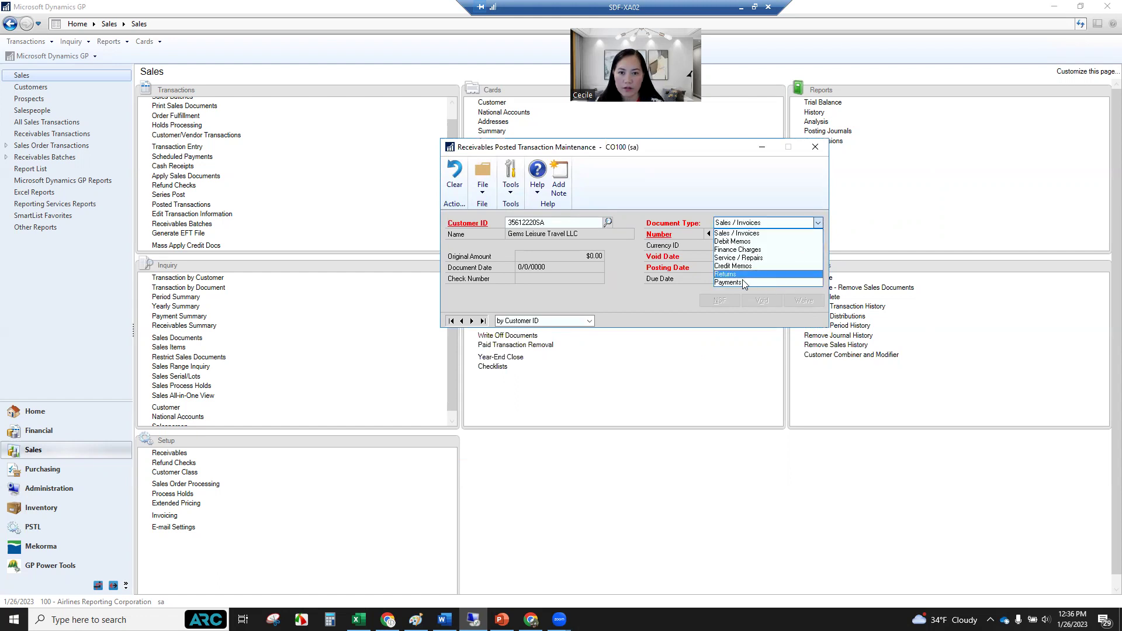
left_click(742, 281)
left_click(819, 234)
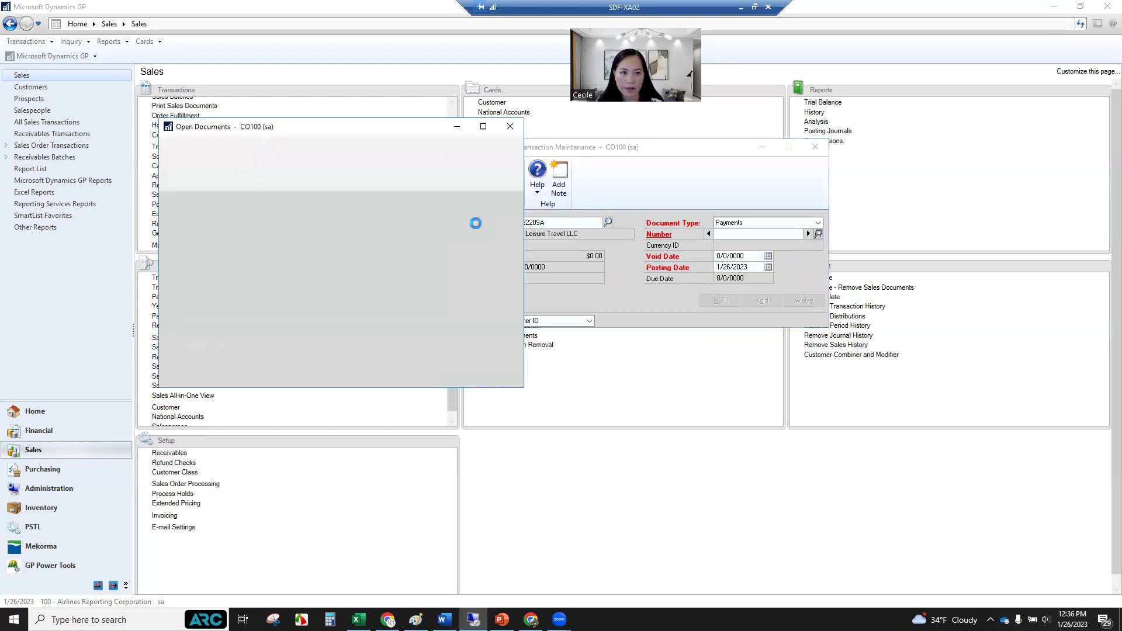
left_click(275, 253)
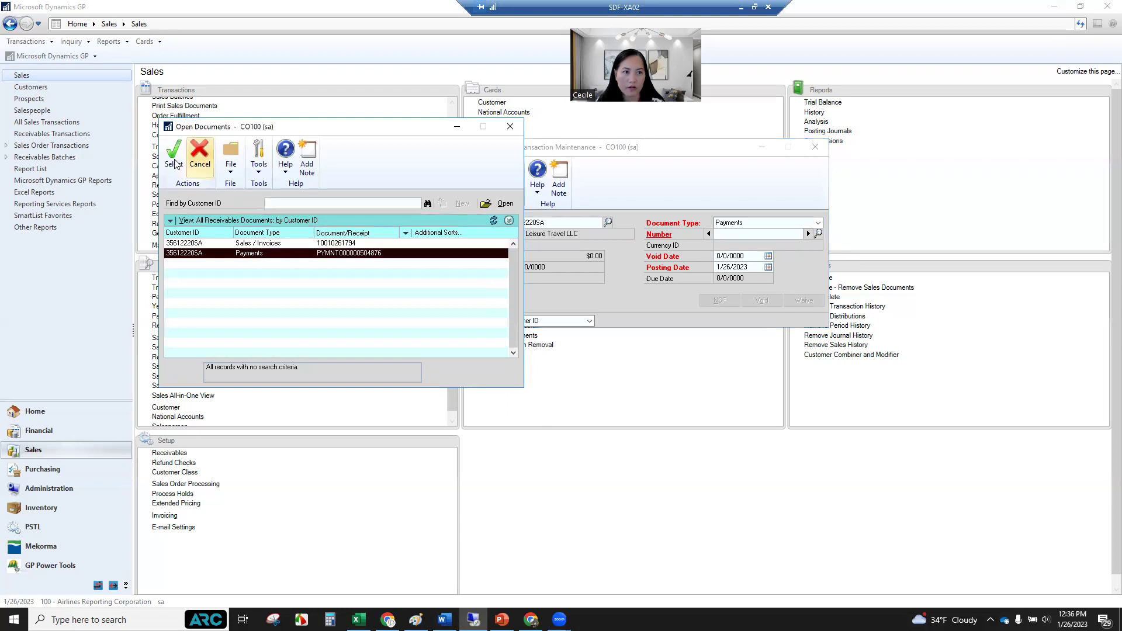
left_click(173, 153)
Set both the void date and posting date to 1/23/2023.
left_click(742, 258)
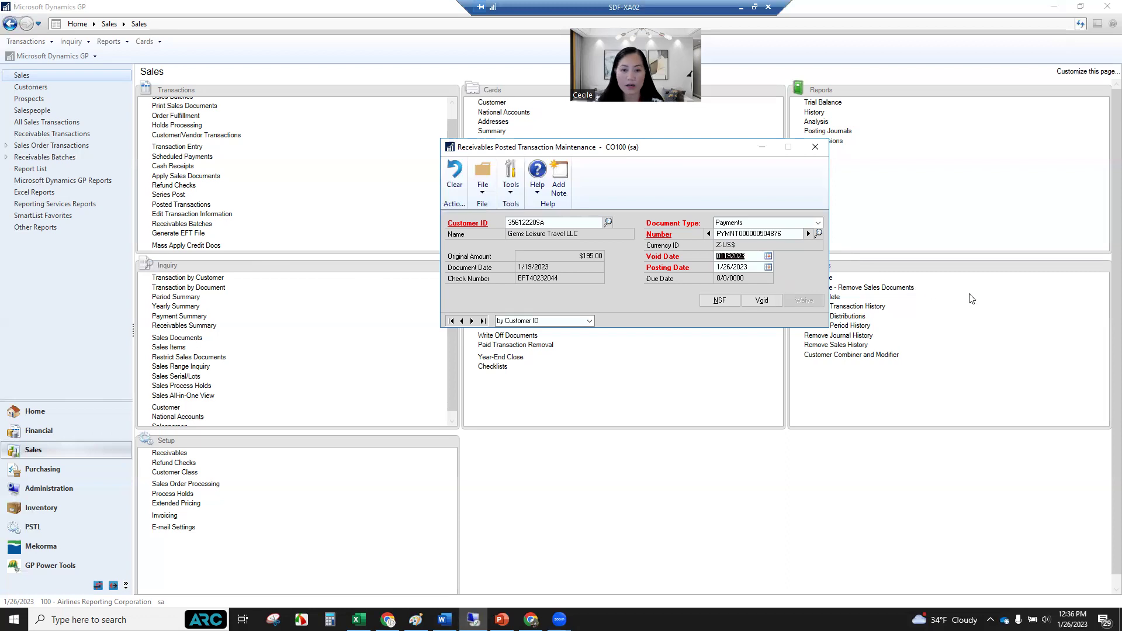
type("012")
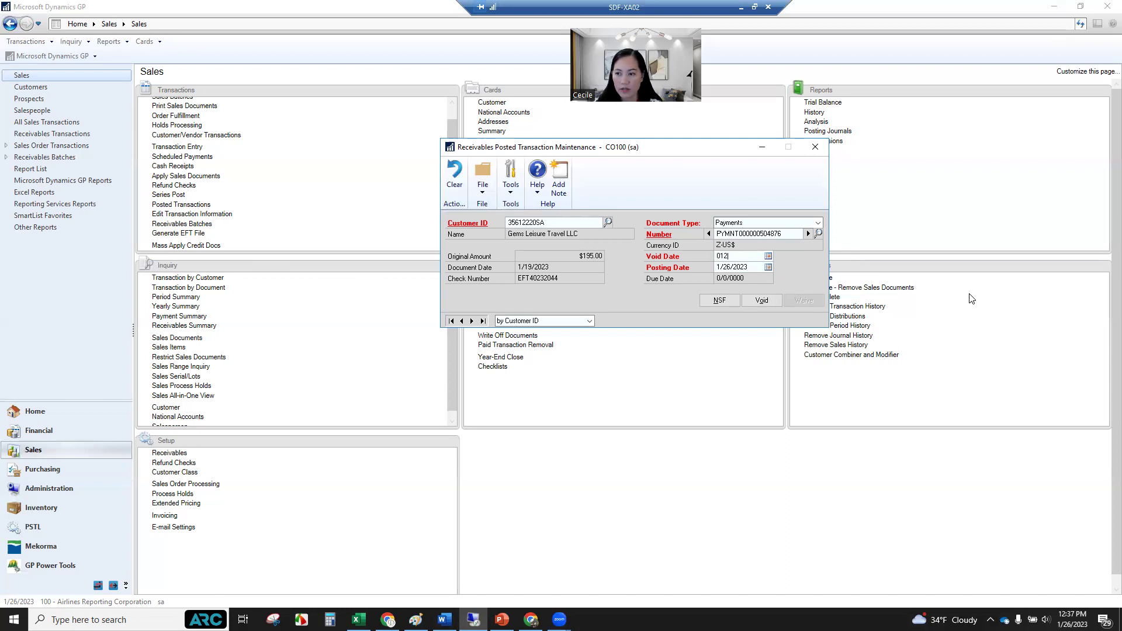
type("1/23/2023")
key("Tab")
type("01232023")
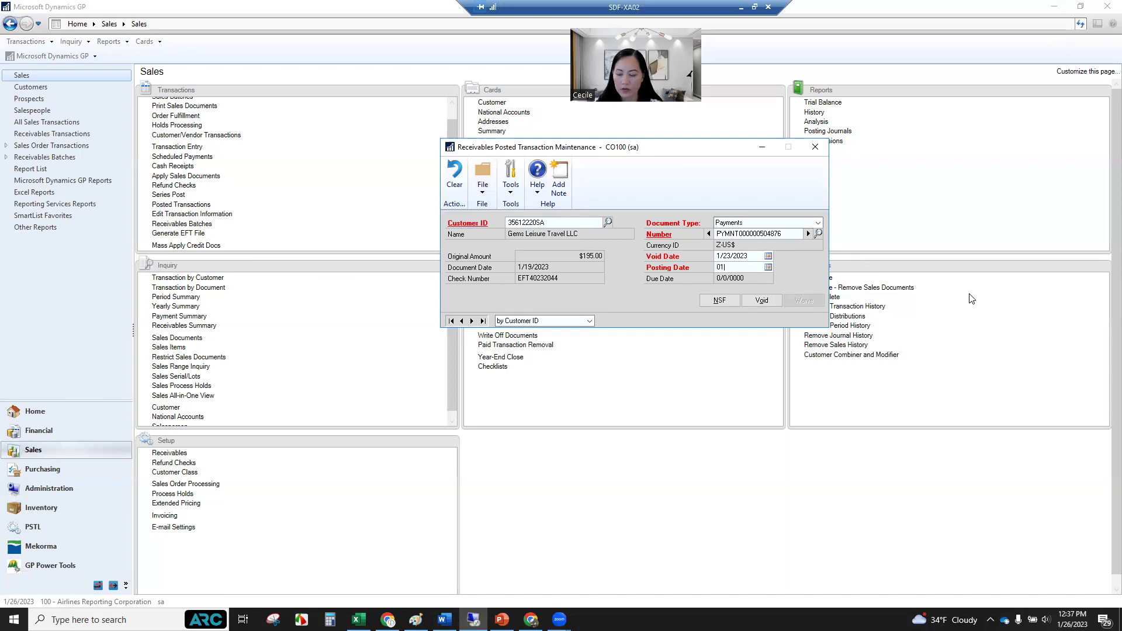
key("Tab")
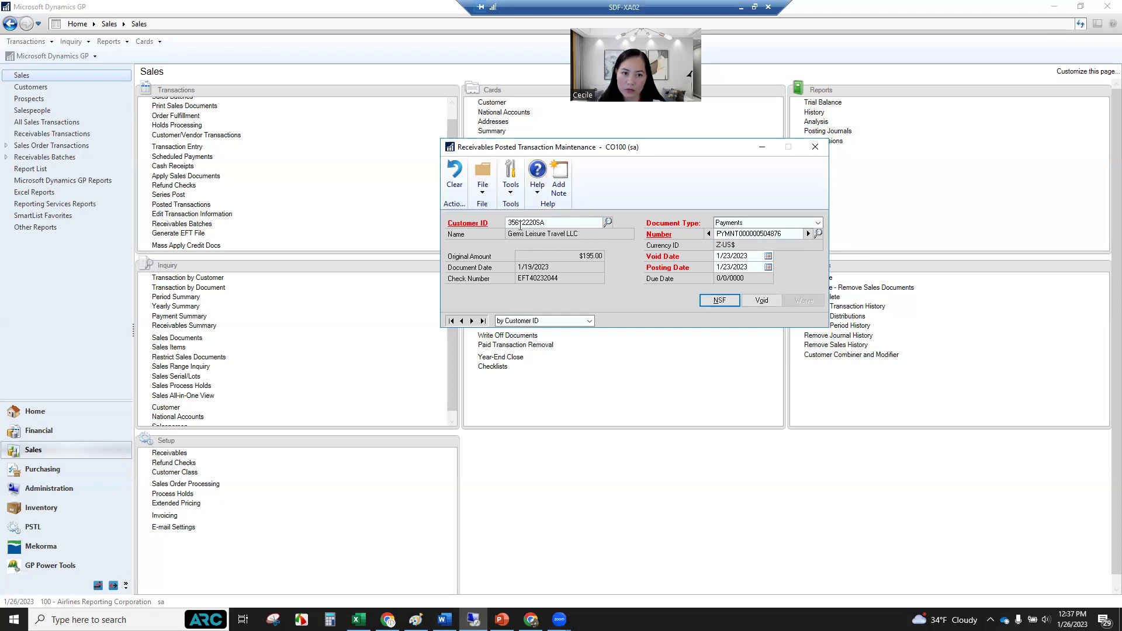
left_click(515, 189)
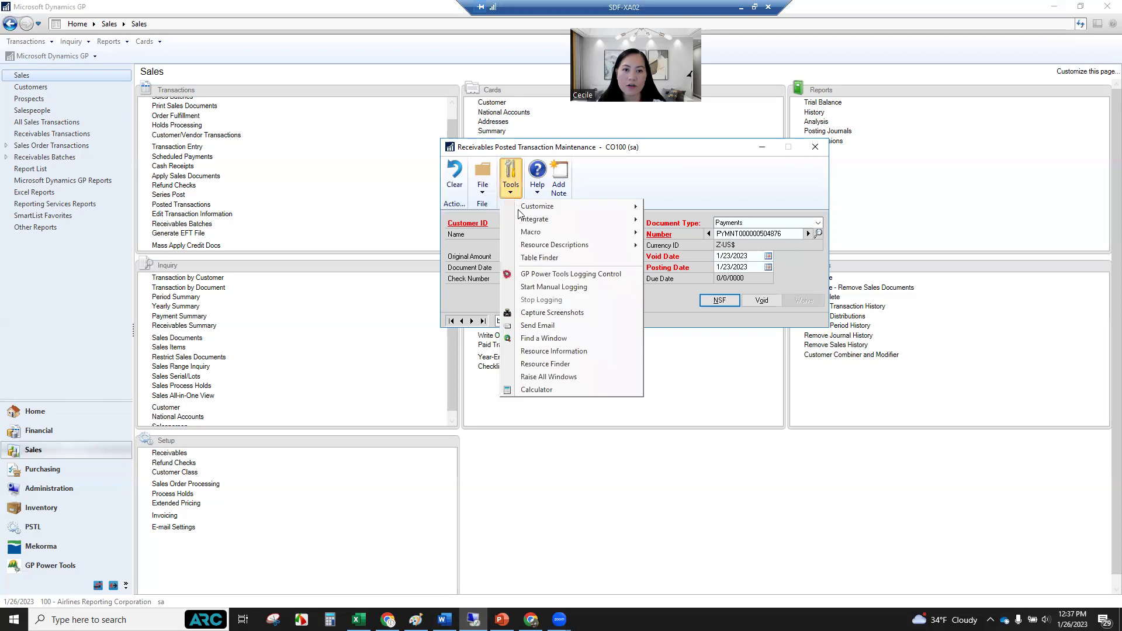
Stop the macro recording, then clear and close the Posted Transaction Maintenance window.
mouse_move(549, 234)
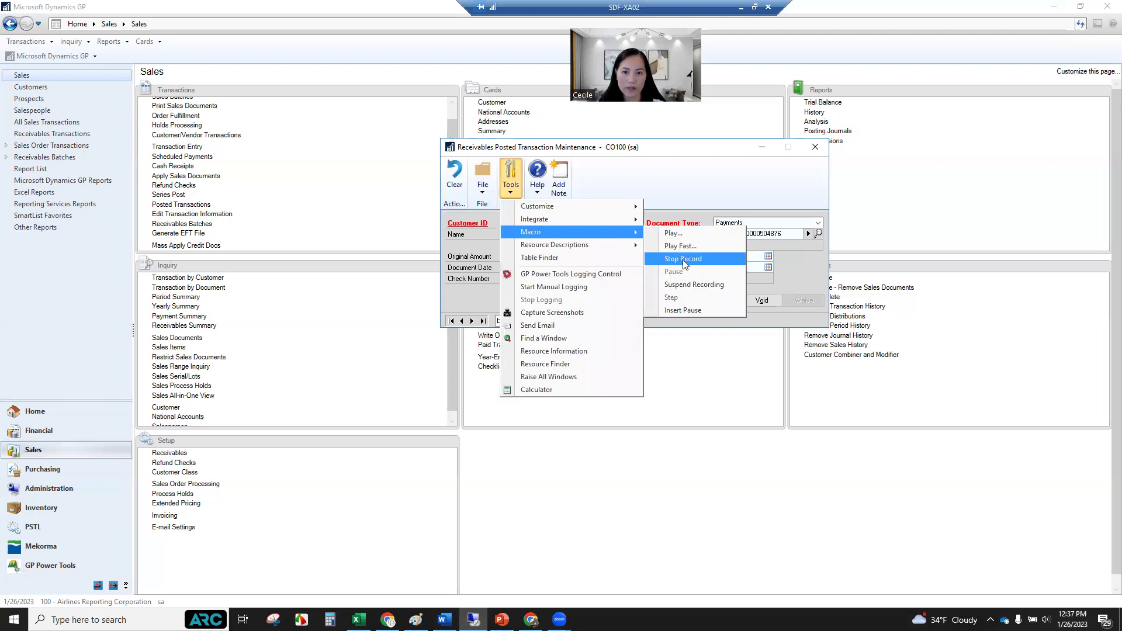
left_click(685, 260)
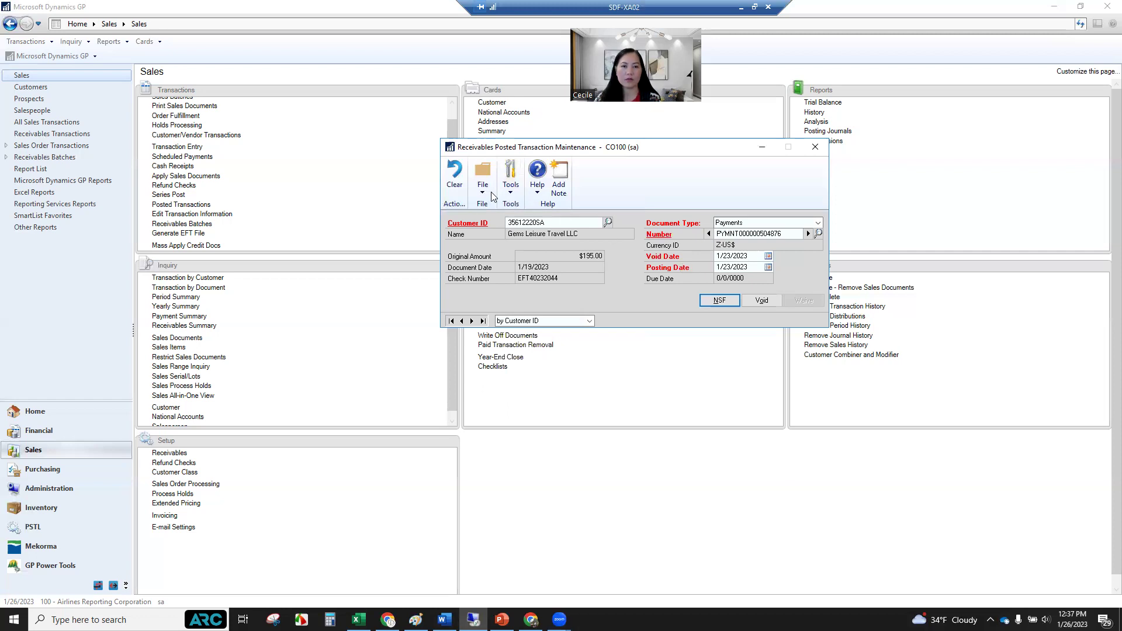
left_click(454, 175)
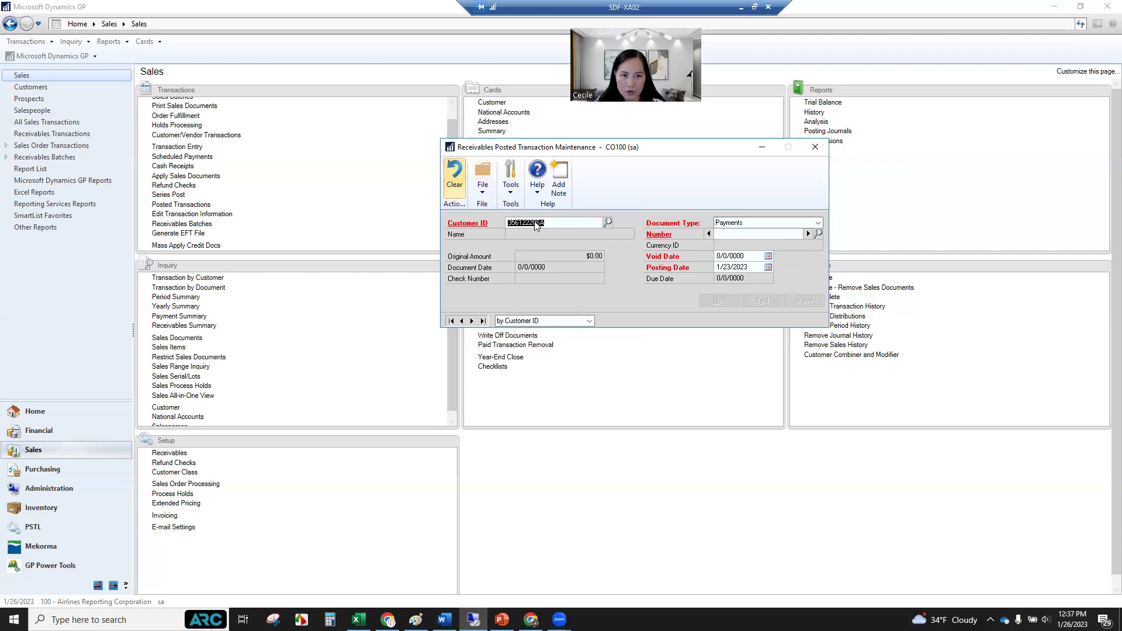
left_click(816, 148)
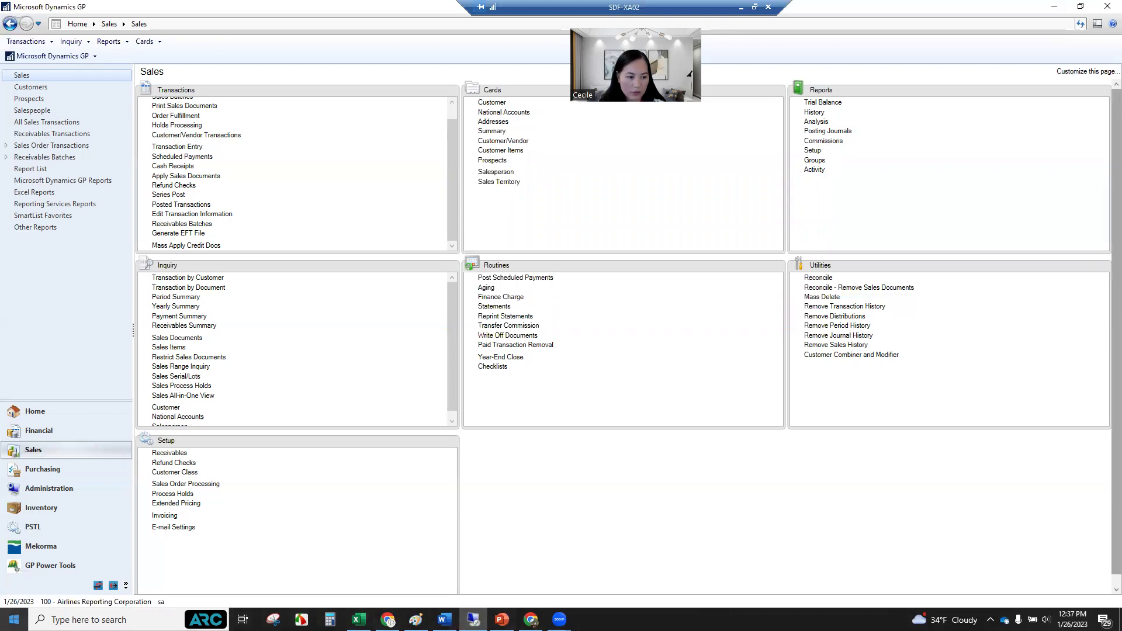
right_click(14, 620)
Open NSF_Template.mac in Notepad, copy its whole script, and launch Word.
left_click(88, 527)
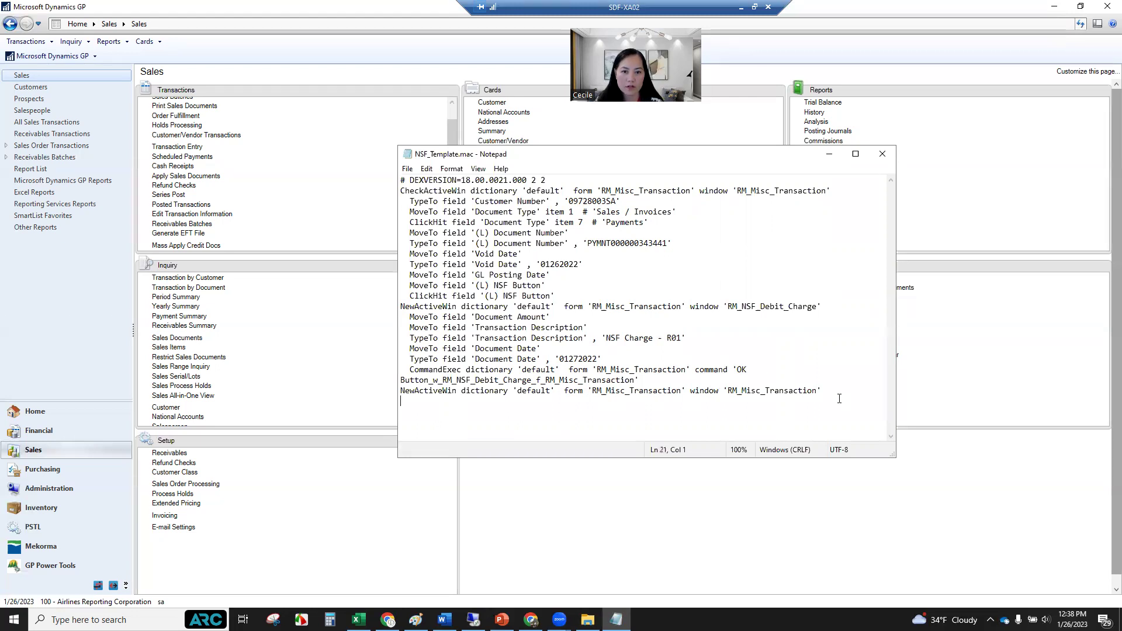
left_click_drag(823, 390, 393, 179)
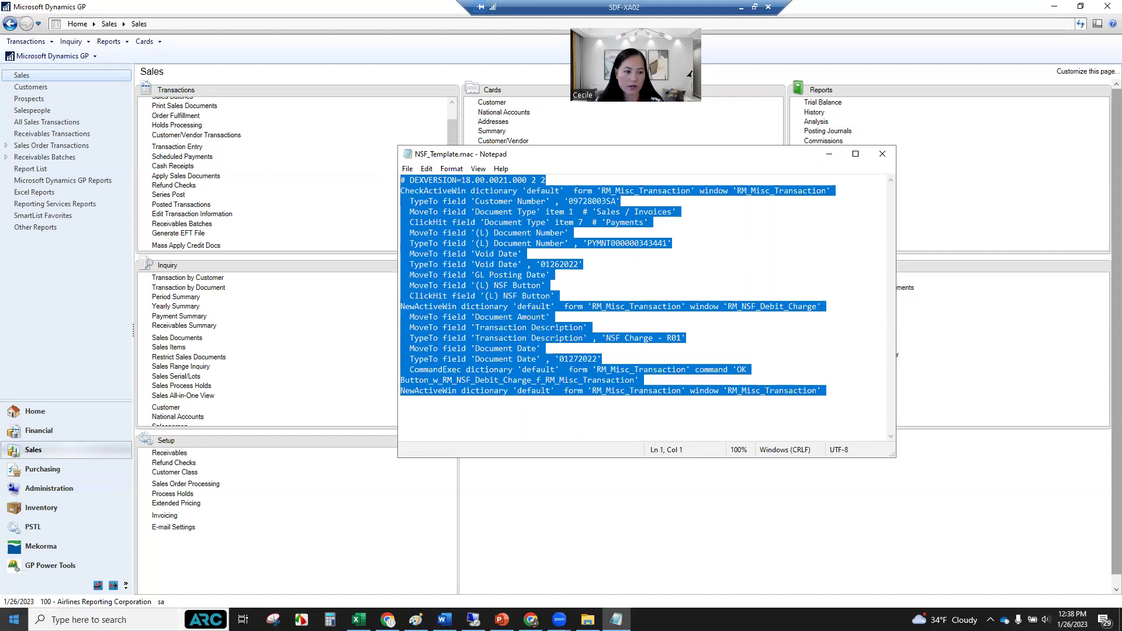
left_click(14, 620)
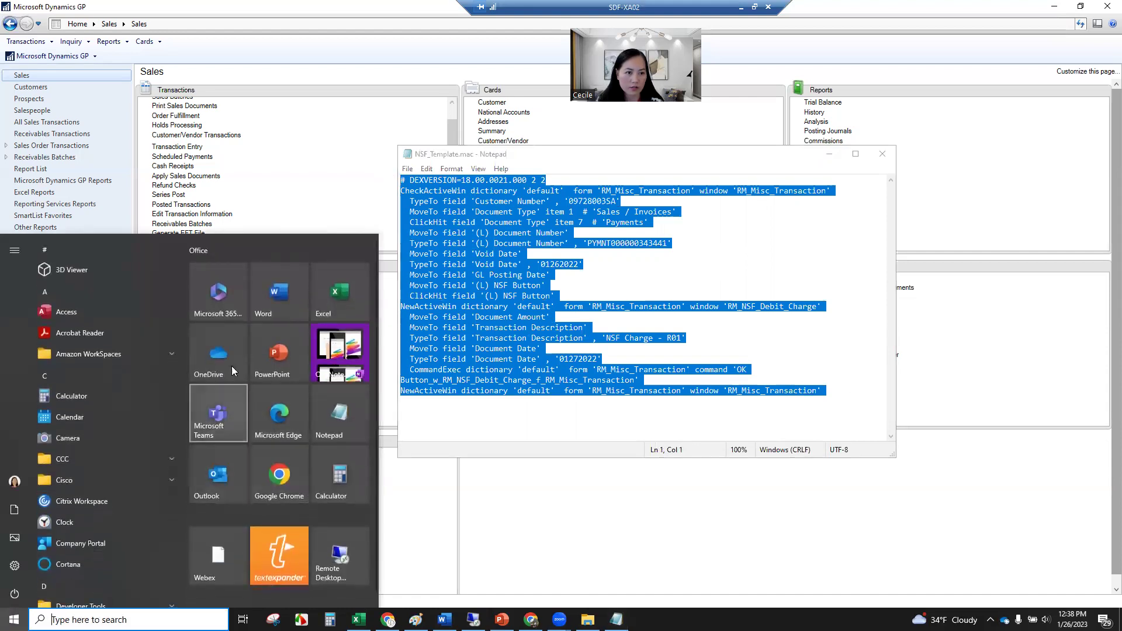
left_click(279, 302)
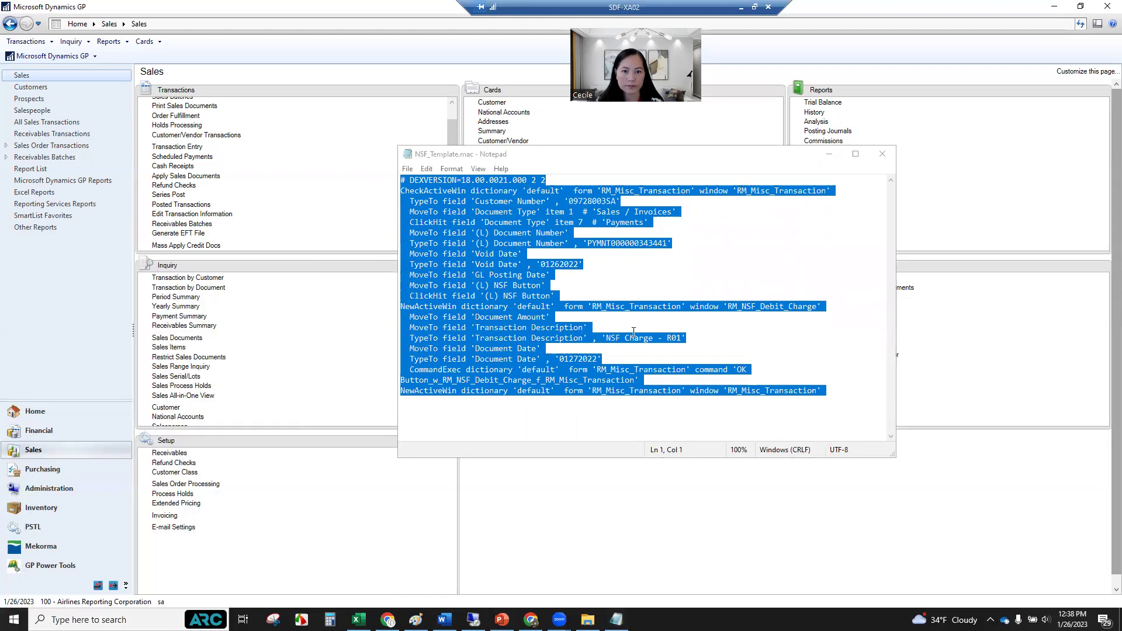
Paste the NSF_Template.mac script into a new blank Word document.
left_click(175, 142)
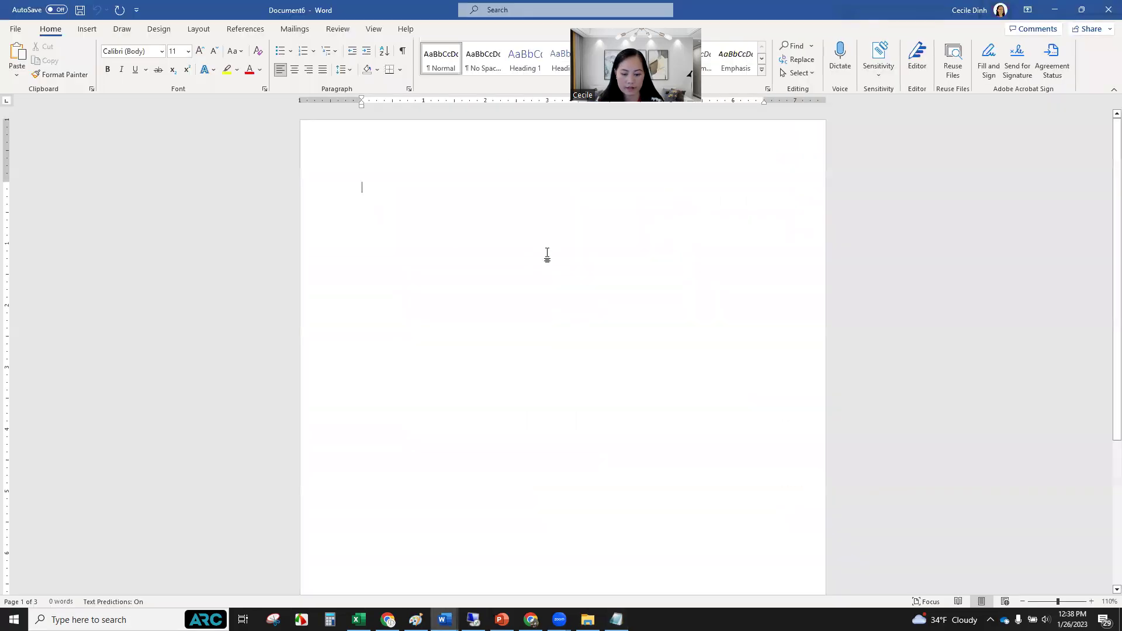
key("ctrl+v")
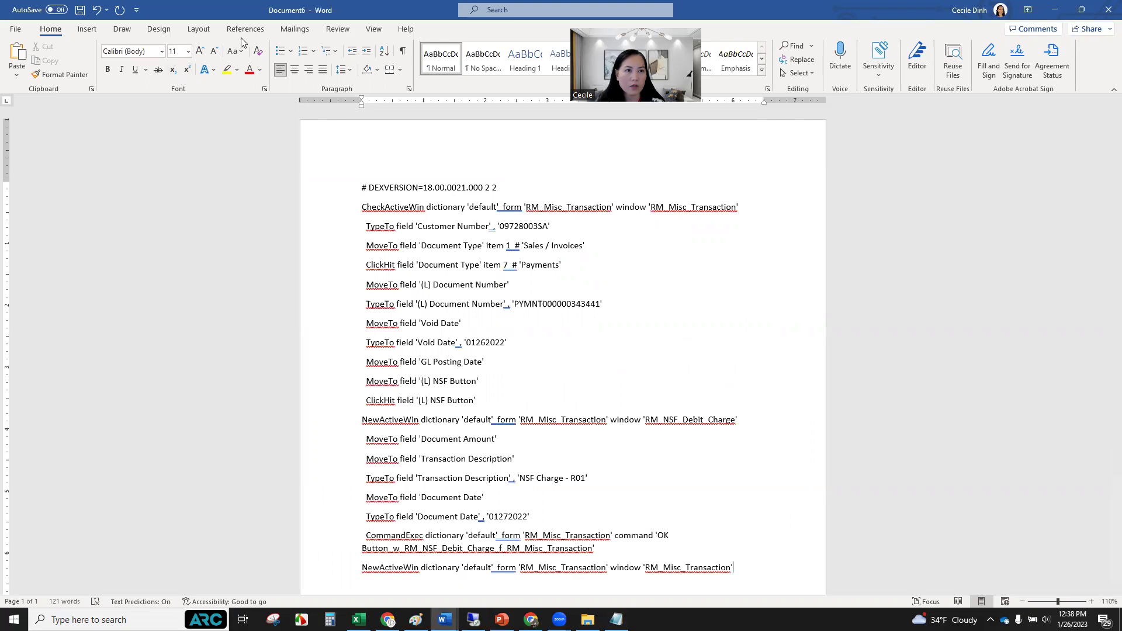
left_click(304, 32)
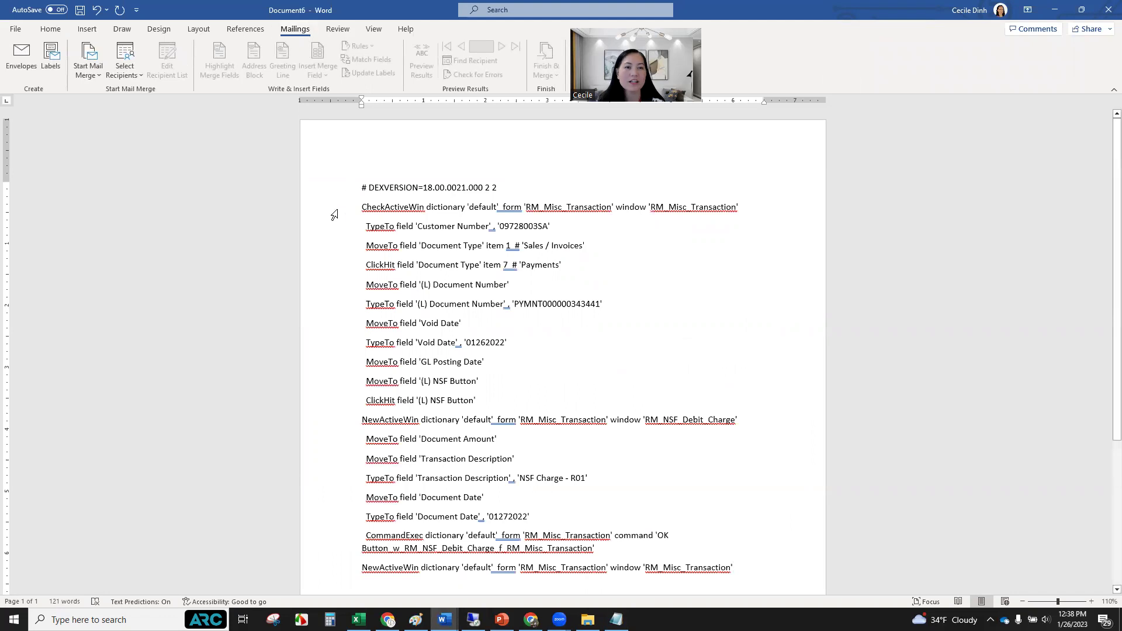
Use the 2023 Annual Fee Returns.xlsx worksheet as the mail merge recipient list.
left_click(138, 80)
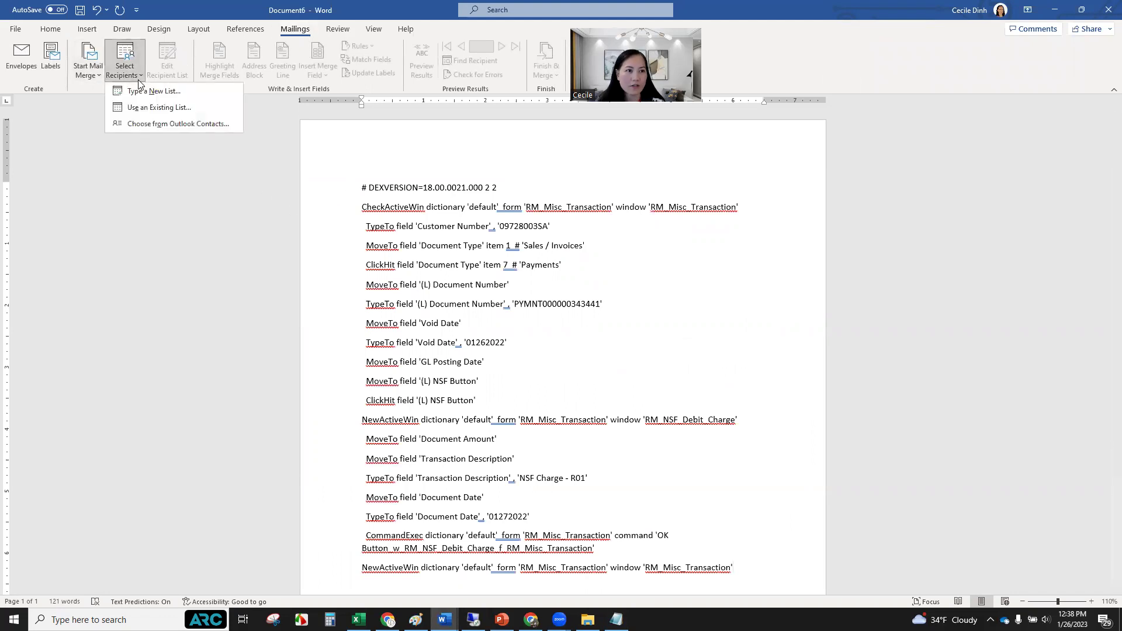
left_click(144, 110)
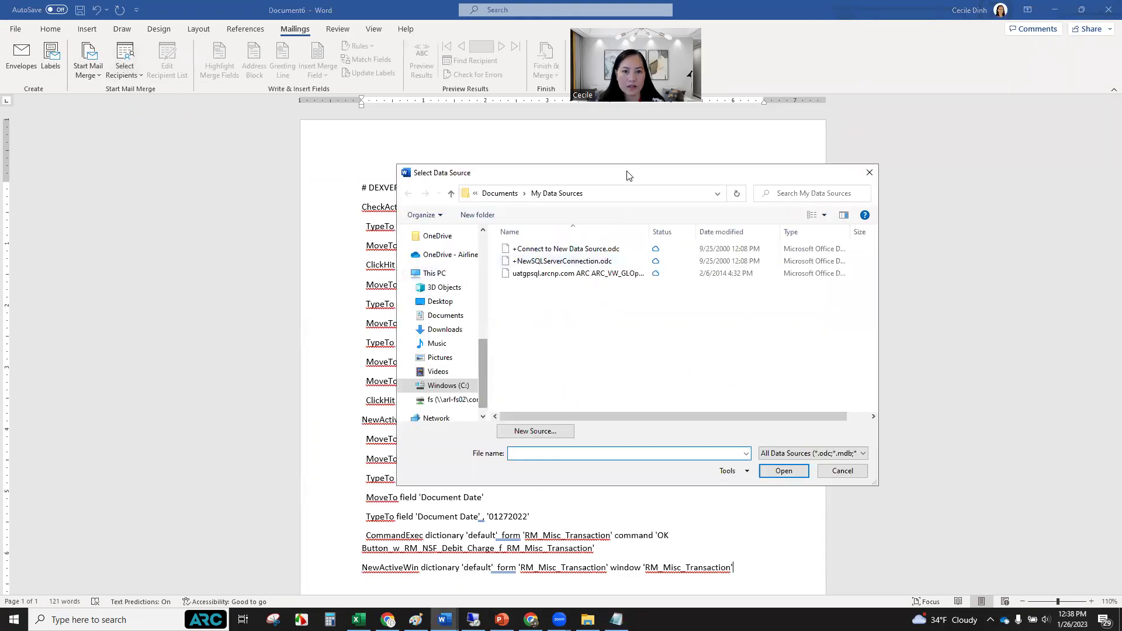
key("Escape")
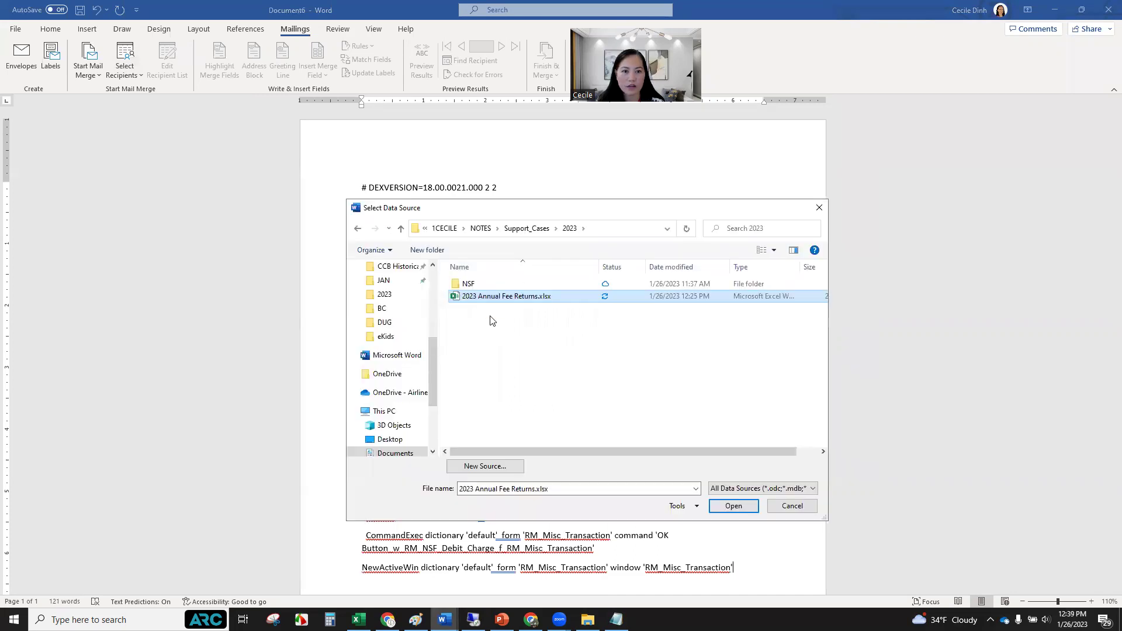
left_click(734, 509)
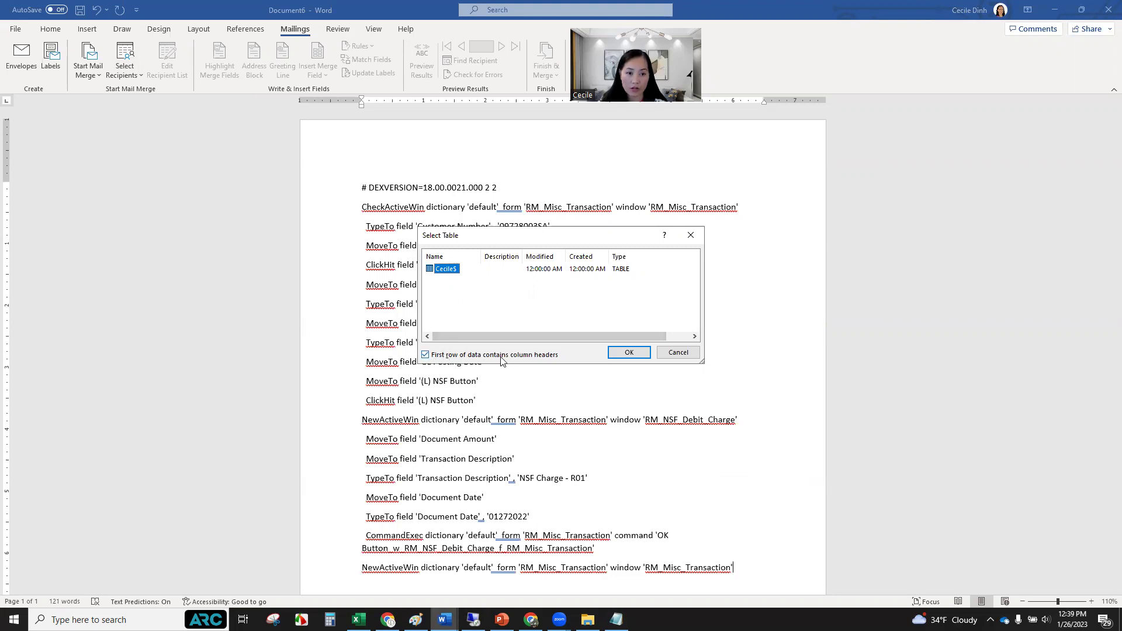
left_click(630, 353)
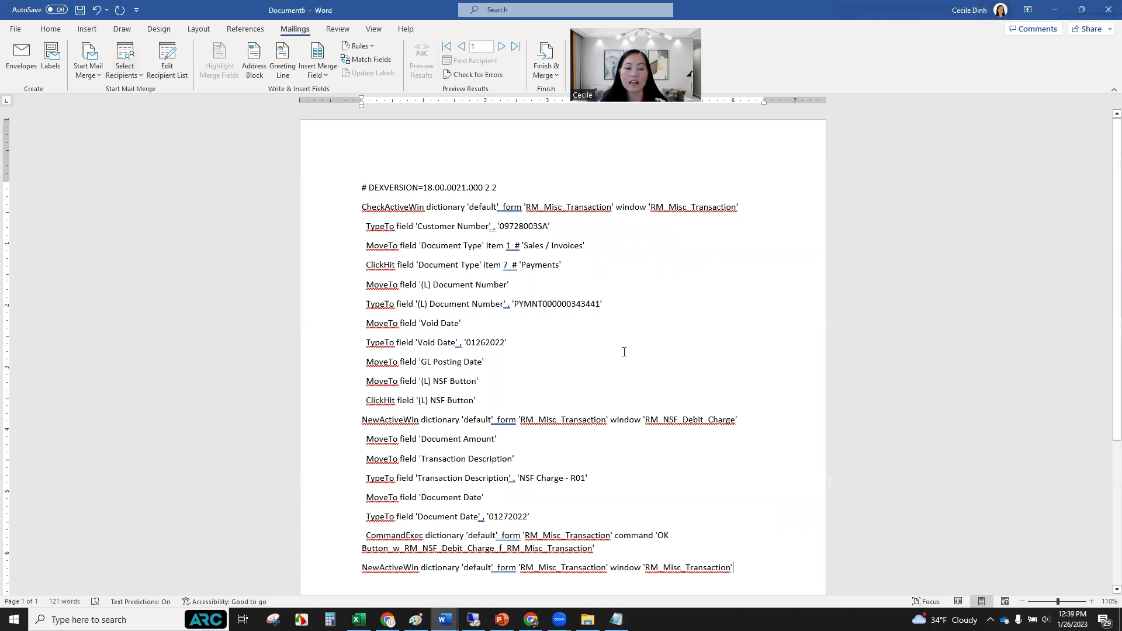
scroll(637, 363, "down", 4)
scroll(634, 364, "up", 4)
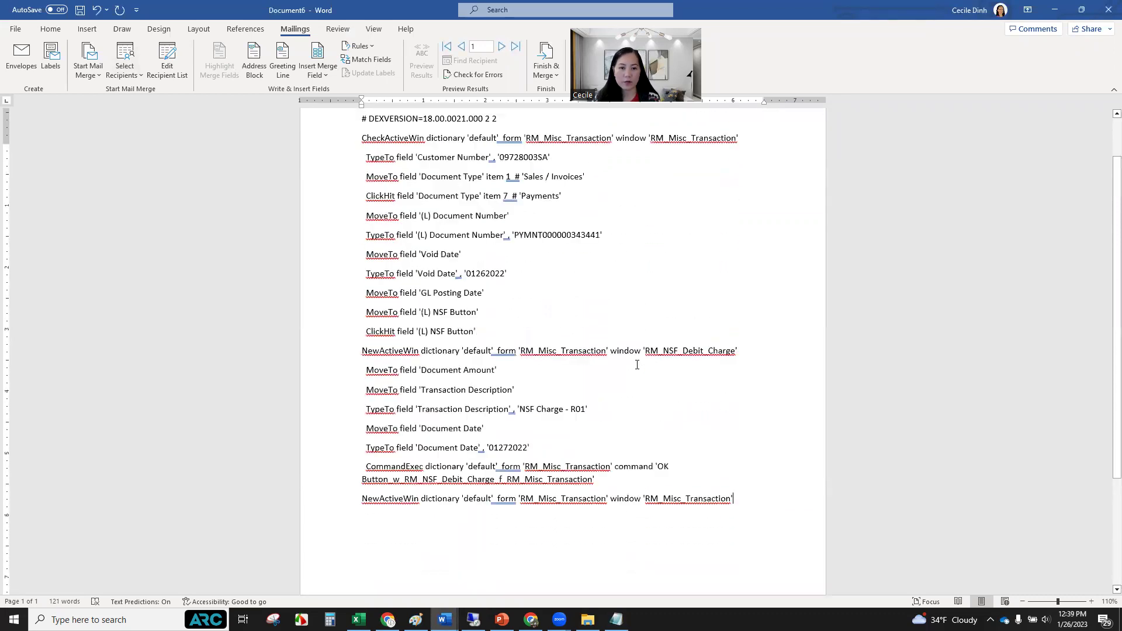
scroll(634, 365, "down", 4)
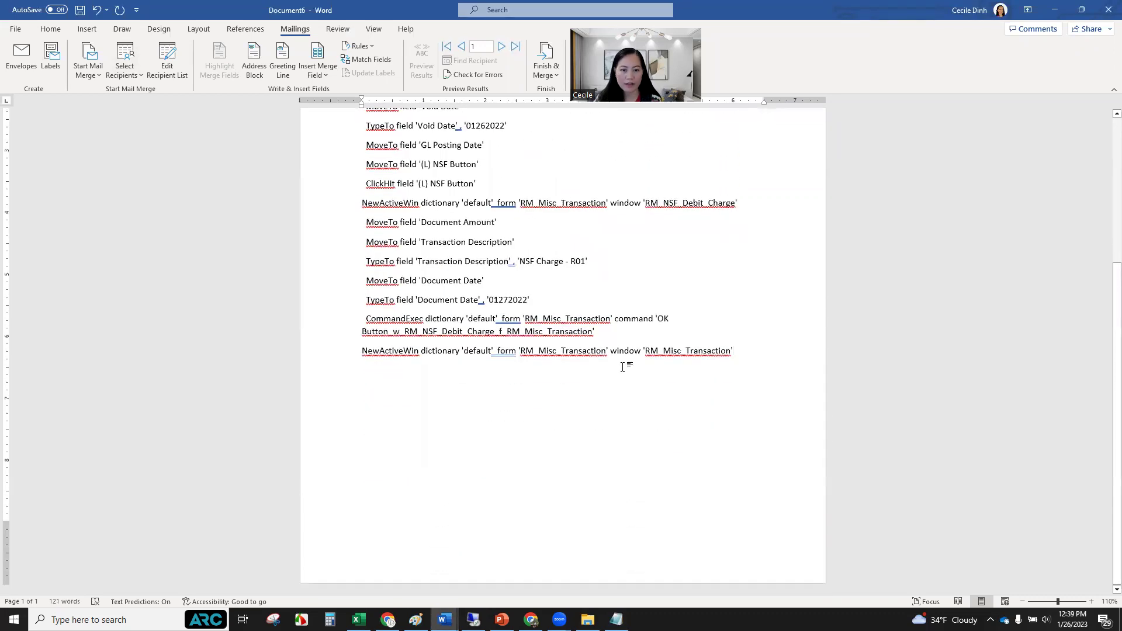
scroll(623, 368, "up", 4)
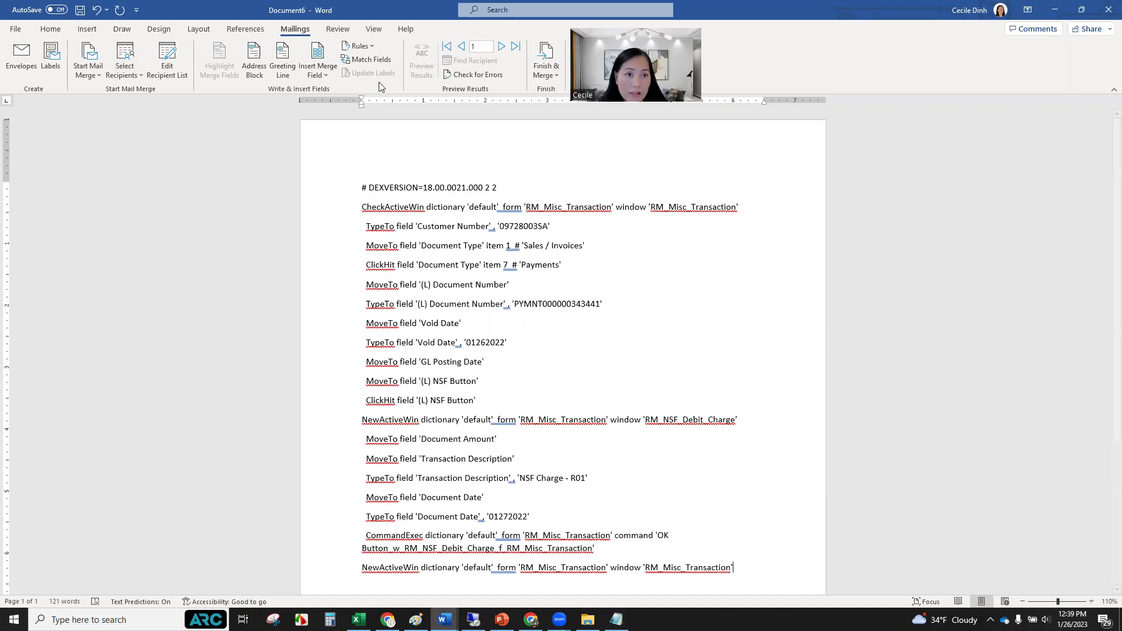
left_click(325, 75)
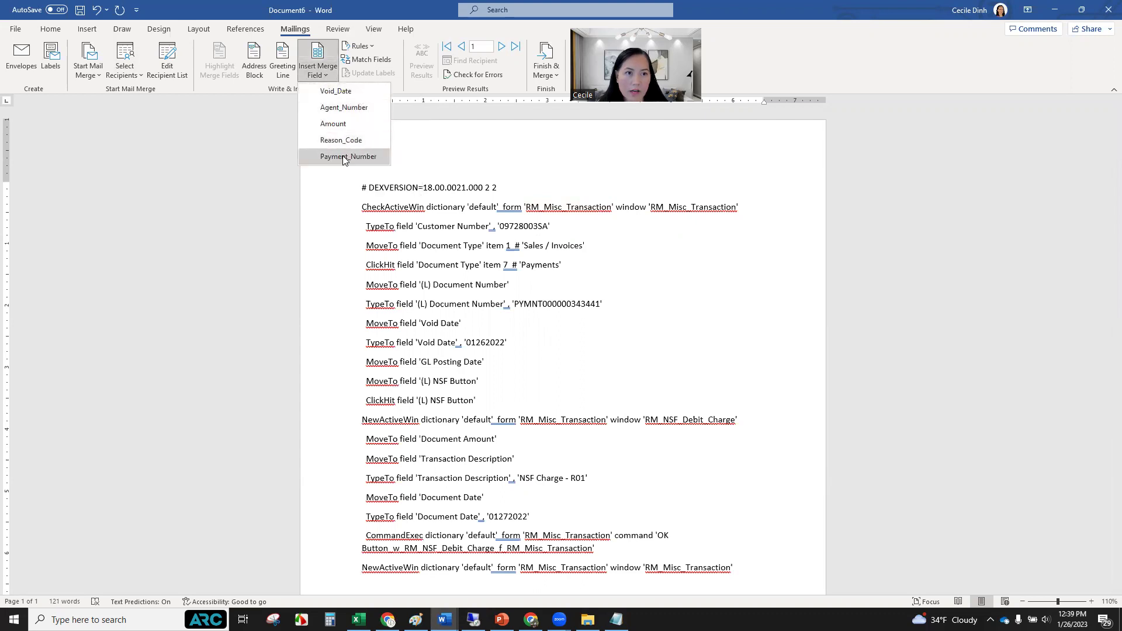
key("alt+Tab")
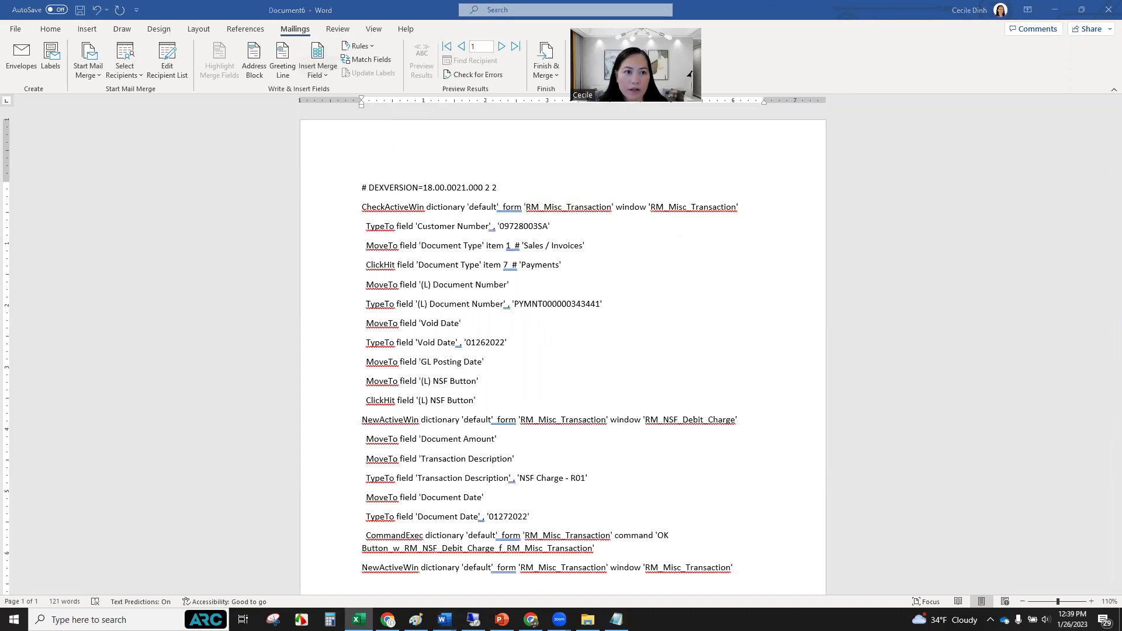
left_click(323, 78)
left_click(323, 78)
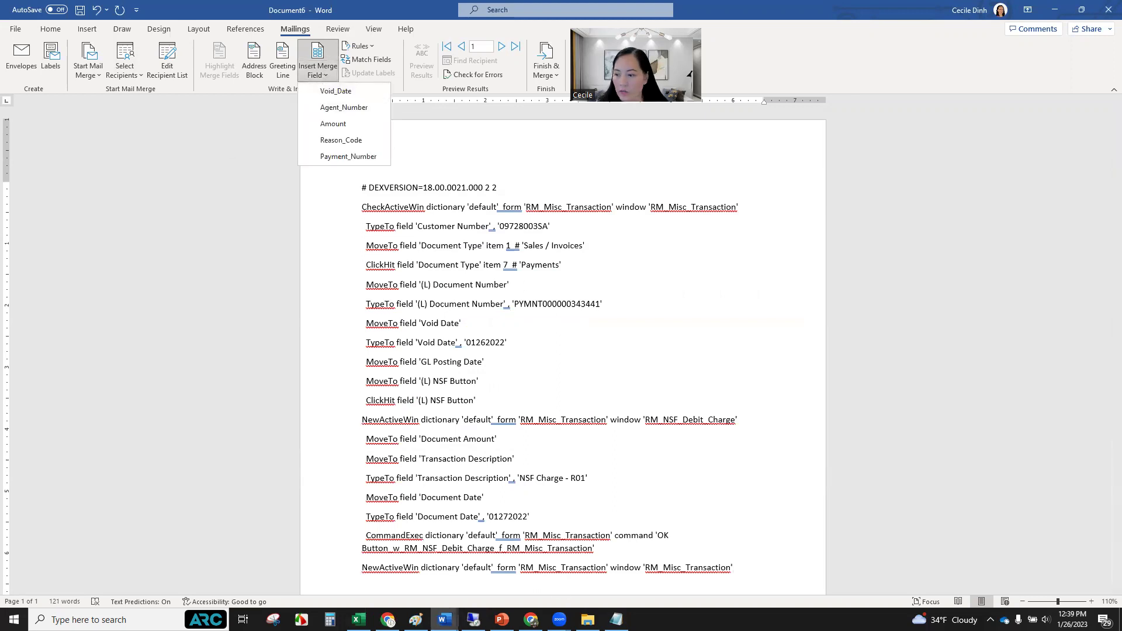
left_click(358, 619)
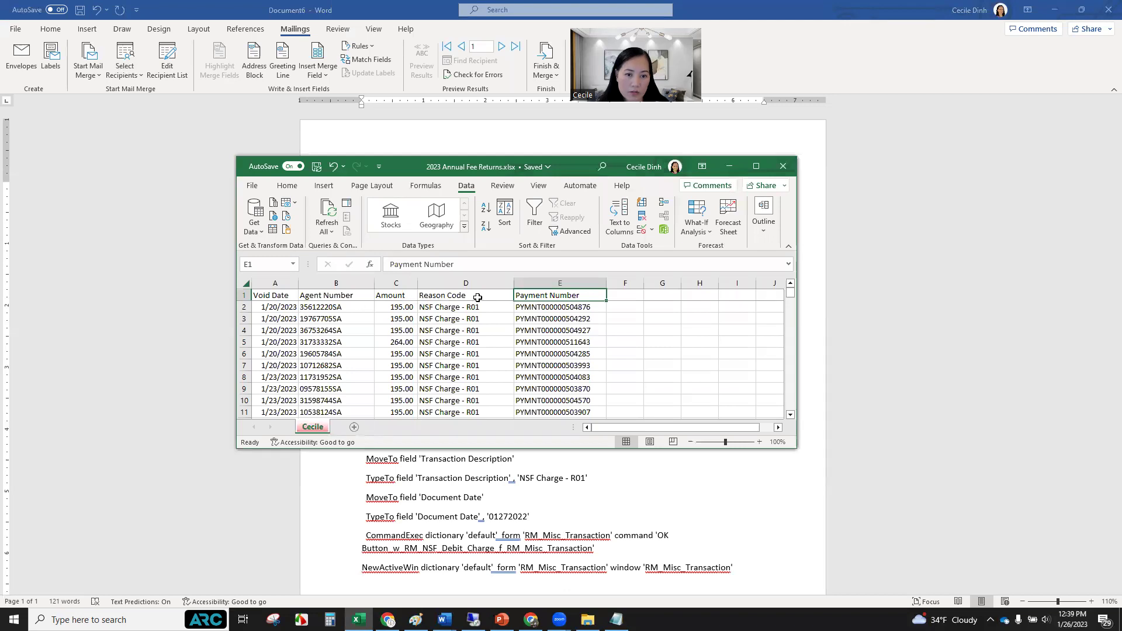
left_click(324, 74)
left_click(323, 74)
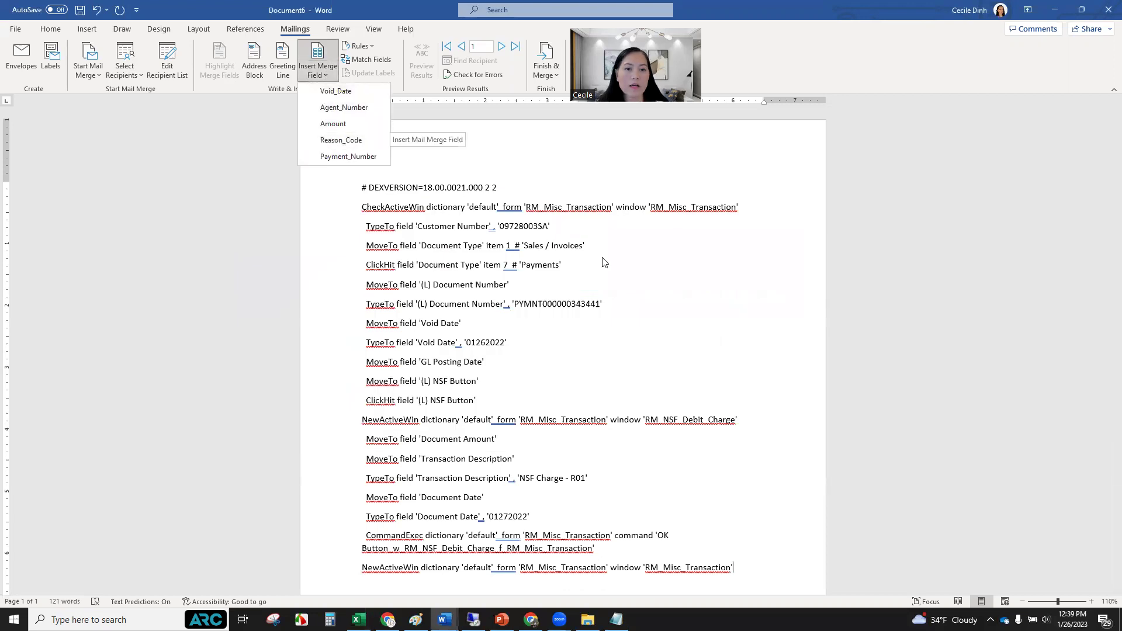
left_click(511, 241)
left_click_drag(501, 226, 548, 226)
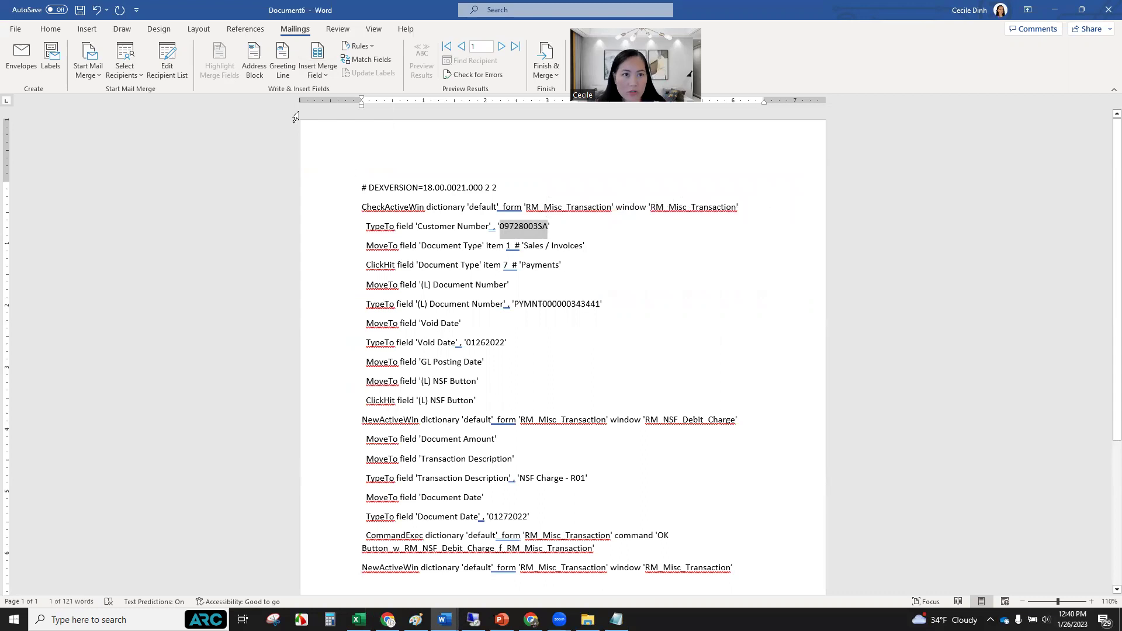
Replace the sample customer number, document number and void date with Agent_Number, Payment_Number and Void_Date fields.
left_click(318, 73)
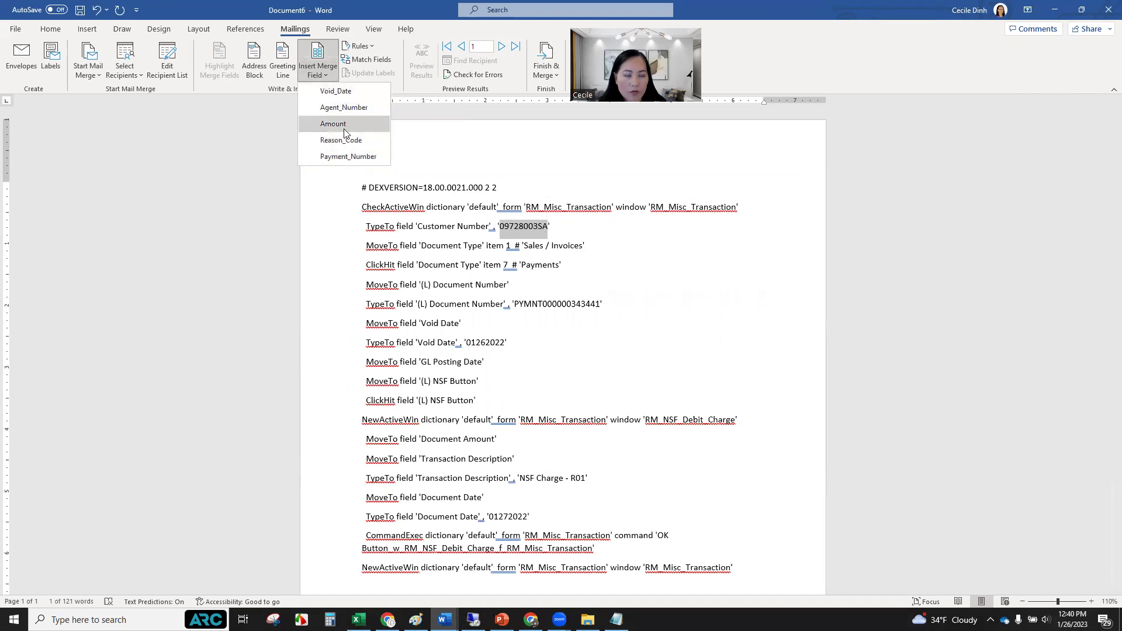
left_click(351, 108)
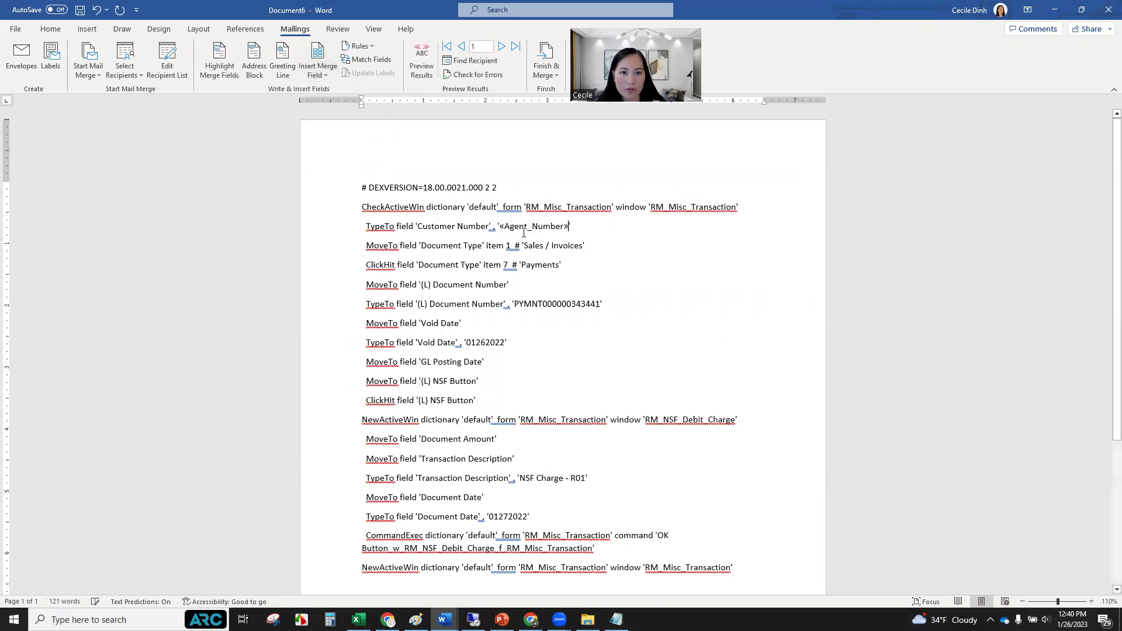
left_click_drag(514, 304, 601, 304)
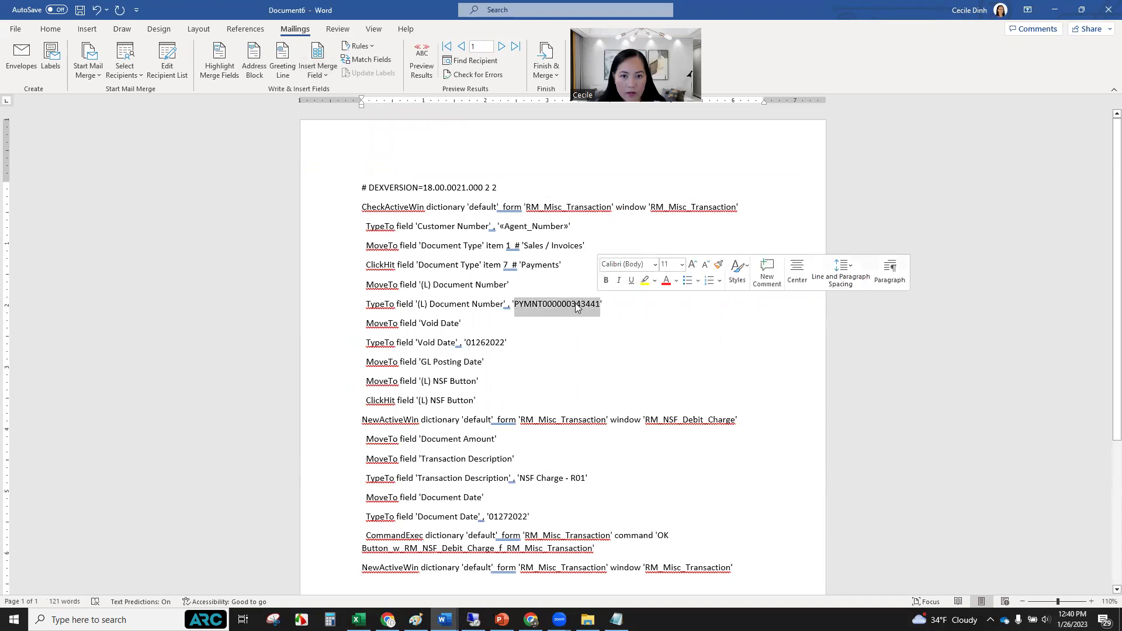
left_click(326, 75)
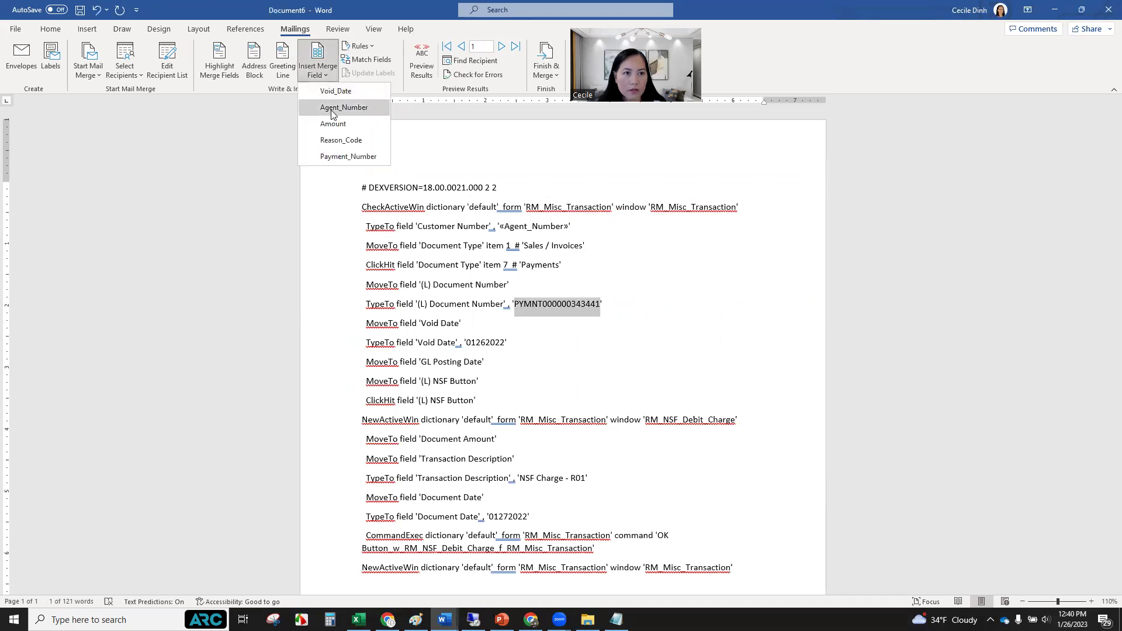
left_click(334, 155)
left_click_drag(466, 343, 506, 342)
left_click(321, 74)
left_click(335, 91)
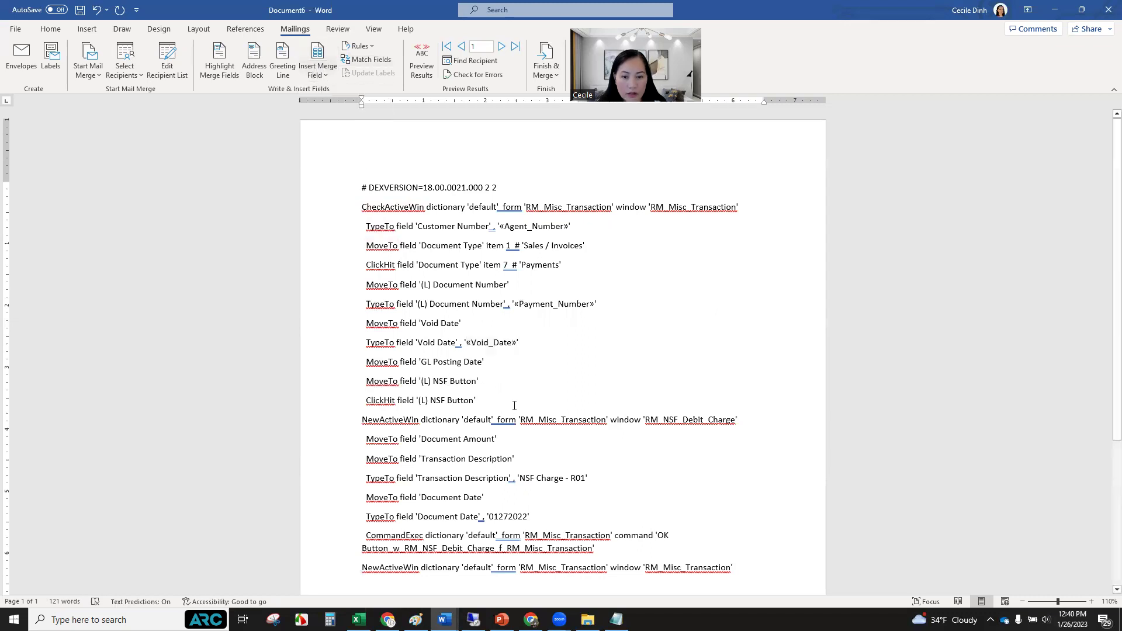
Replace 'NSF Charge - R01' with Reason_Code and the document date 01272022 with Void_Date.
left_click_drag(521, 478, 569, 486)
key("Left")
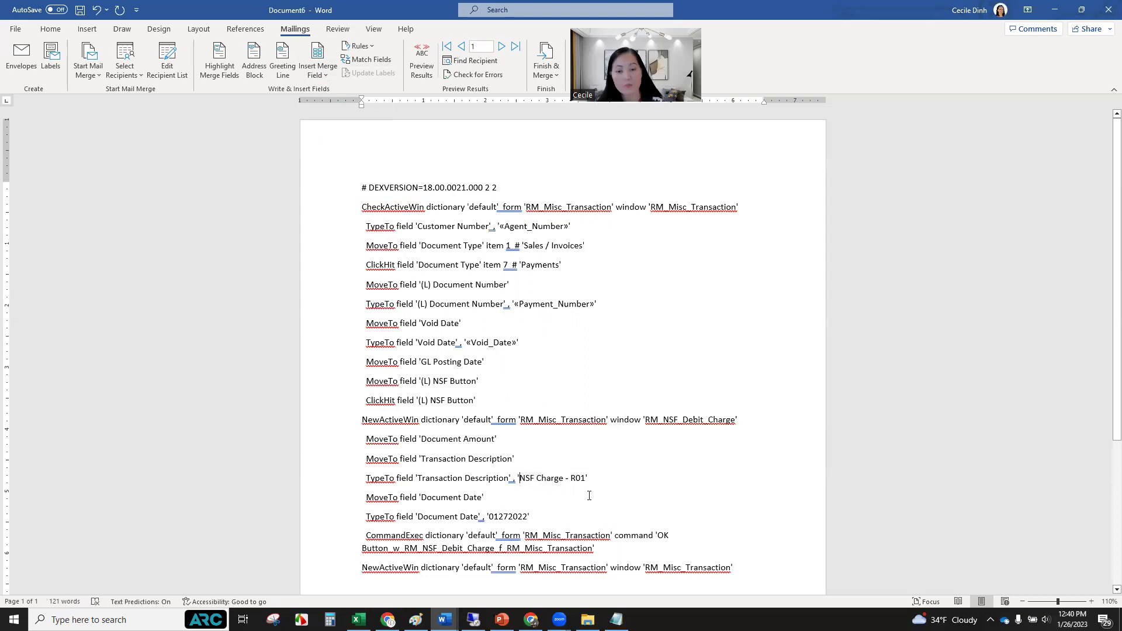
left_click_drag(518, 478, 583, 479)
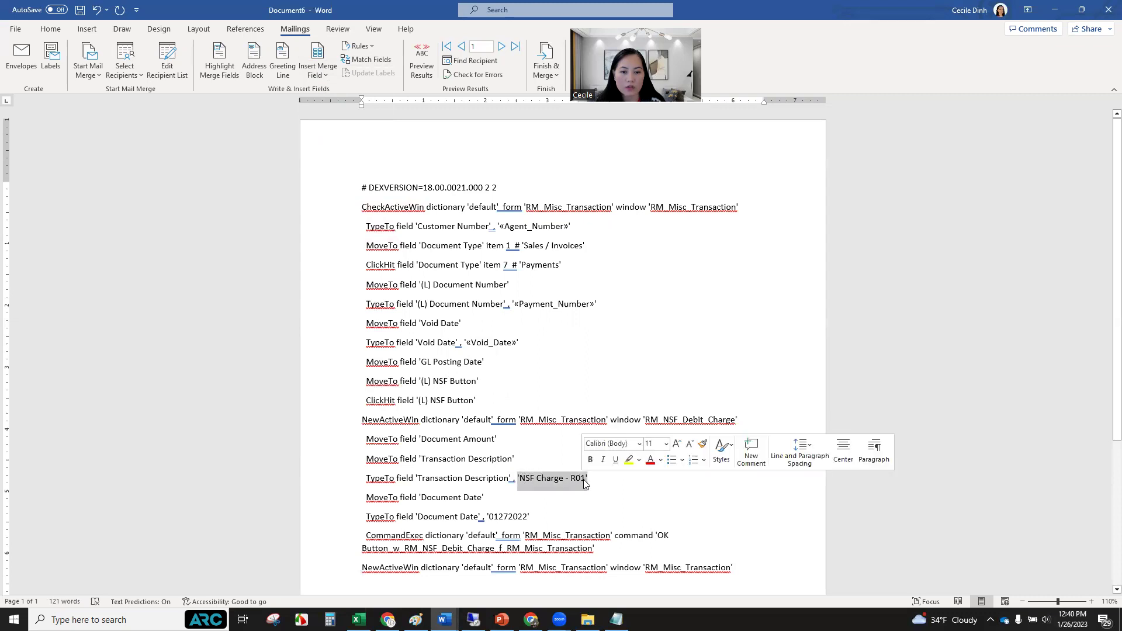
key("Right")
left_click(520, 480)
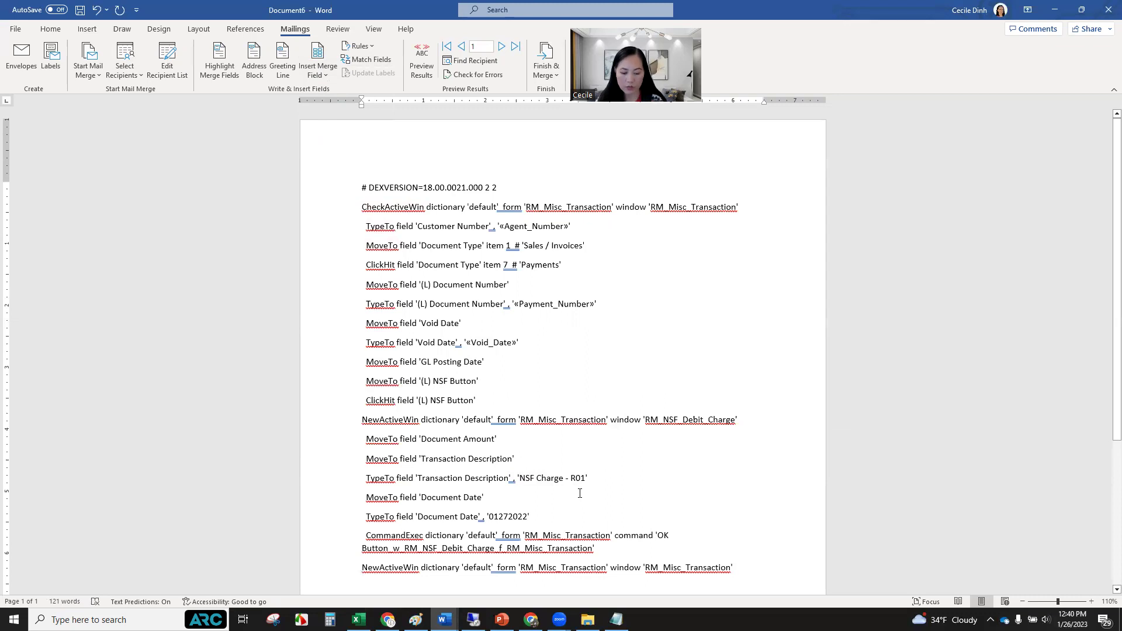
key("shift+Right")
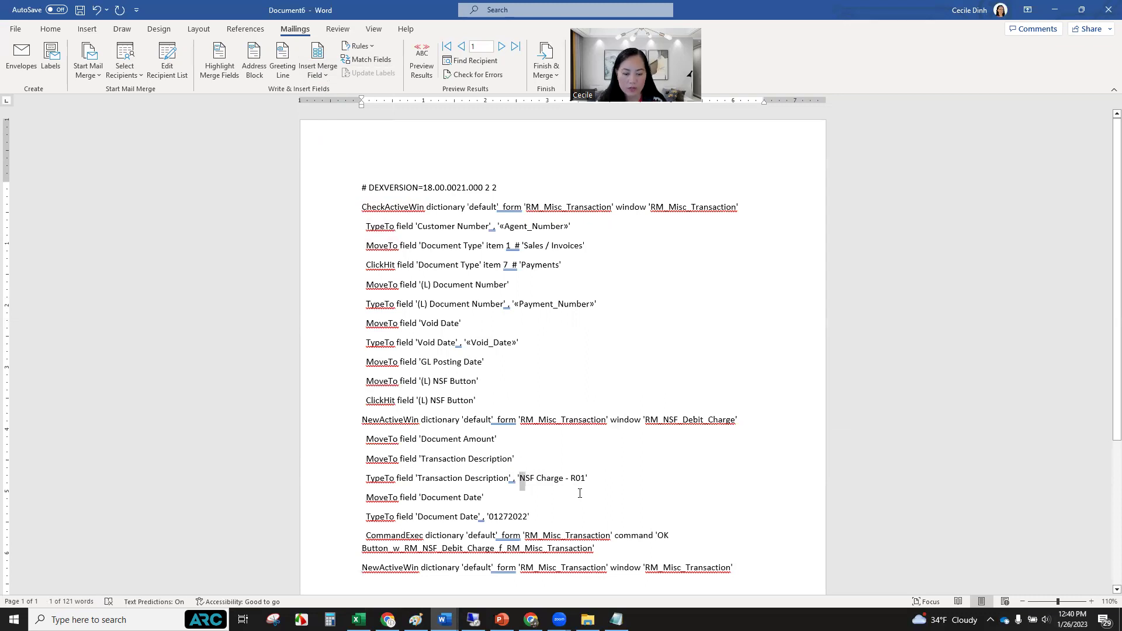
key("shift+Right")
key("shift+Right")
key("shift+Right")
key("shift+Right")
key("shift+Right")
key("shift+Right")
key("shift+Right")
key("shift+Right")
key("shift+Right")
key("shift+Right")
key("shift+Right")
key("shift+Right")
key("shift+Right")
key("shift+Right")
key("shift+Right")
key("shift+Right")
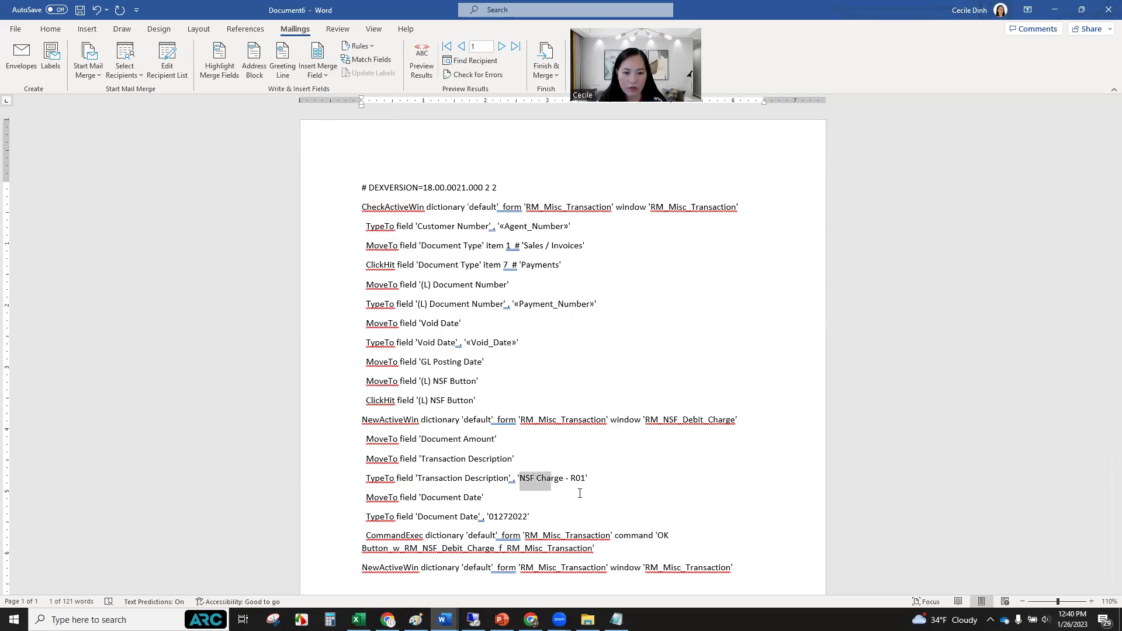
key("shift+Left")
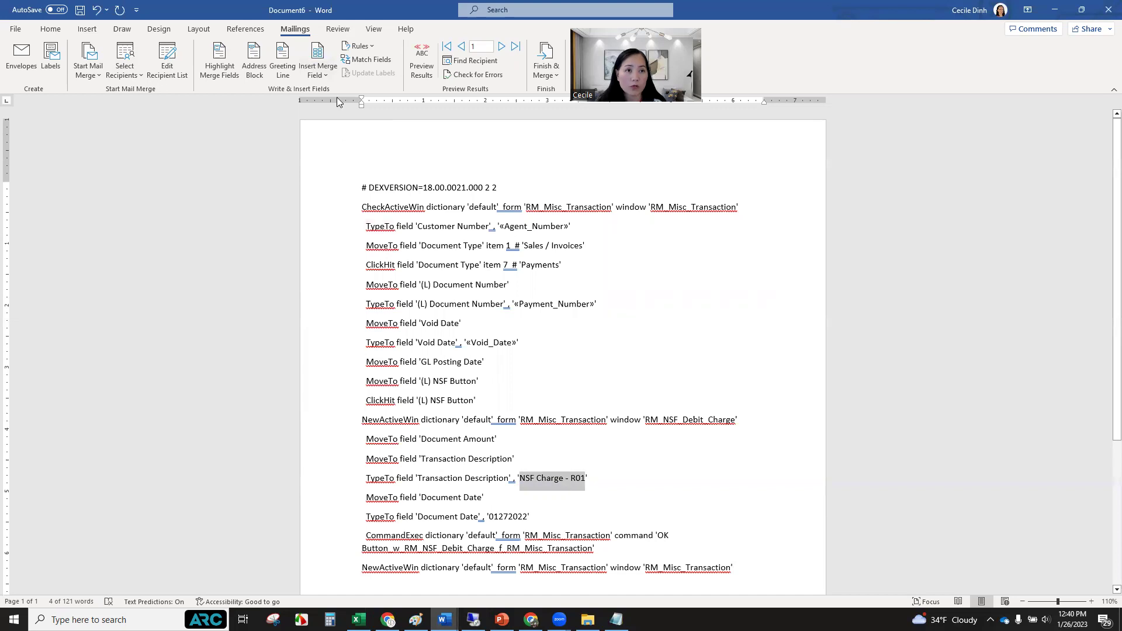
left_click(325, 73)
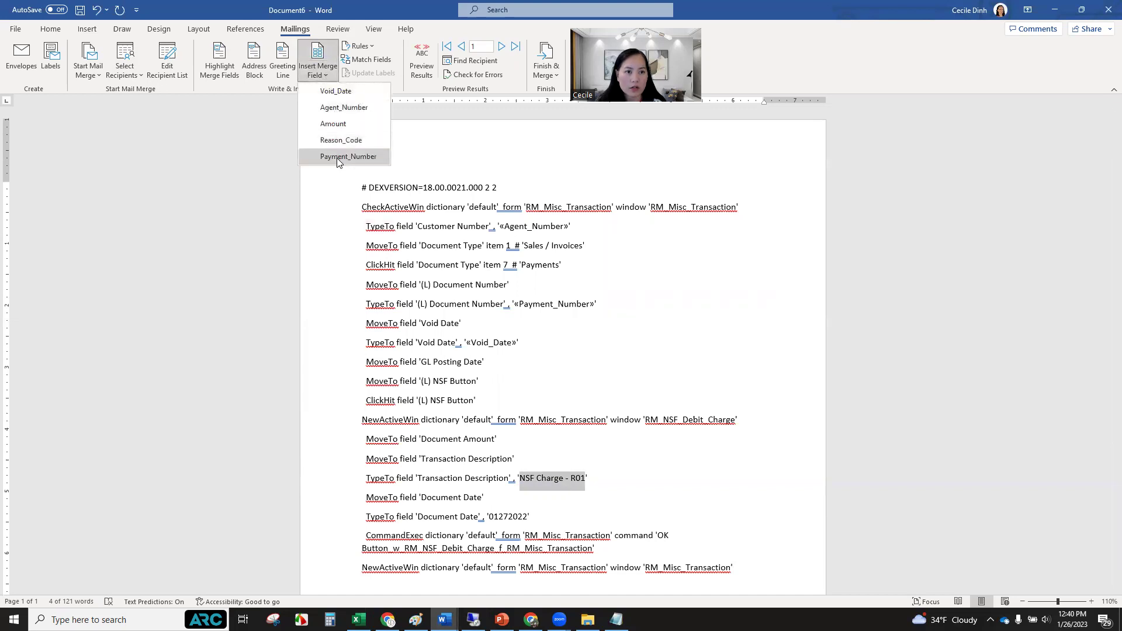
left_click(342, 141)
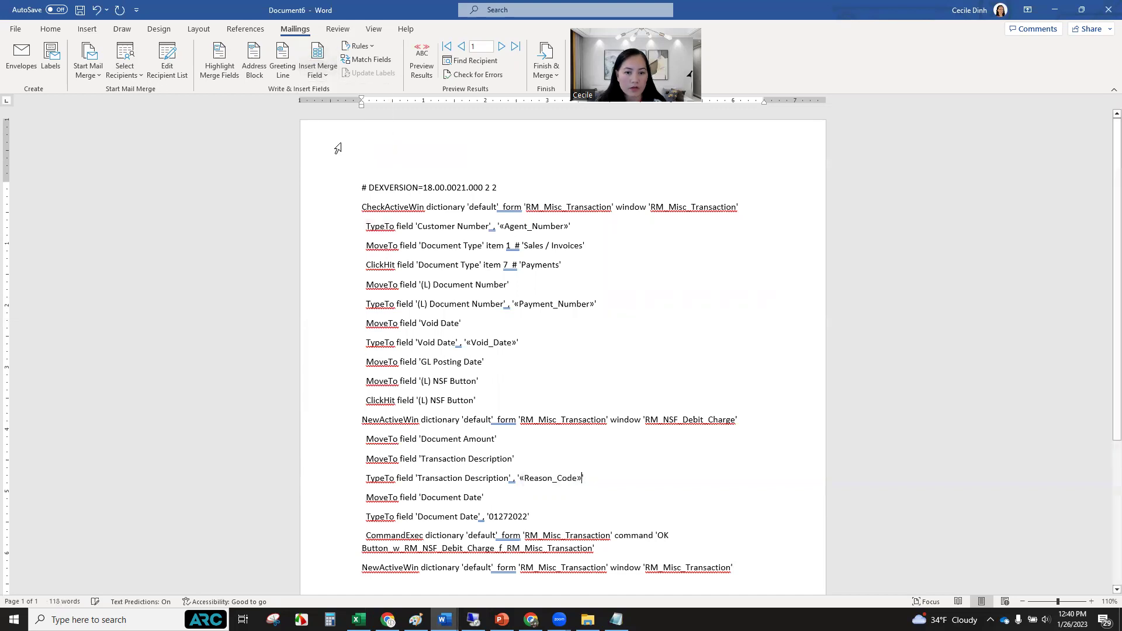
mouse_move(494, 517)
left_mouse_down()
mouse_move(518, 515)
mouse_move(490, 515)
left_mouse_up()
left_click(318, 70)
left_click(348, 156)
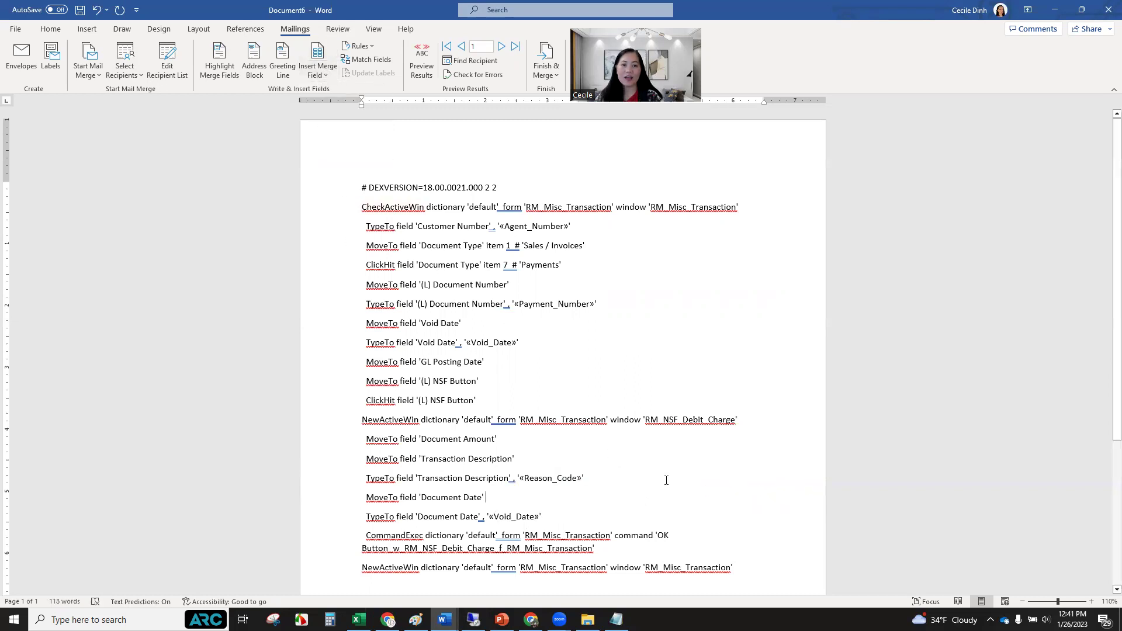
scroll(665, 477, "down", 3)
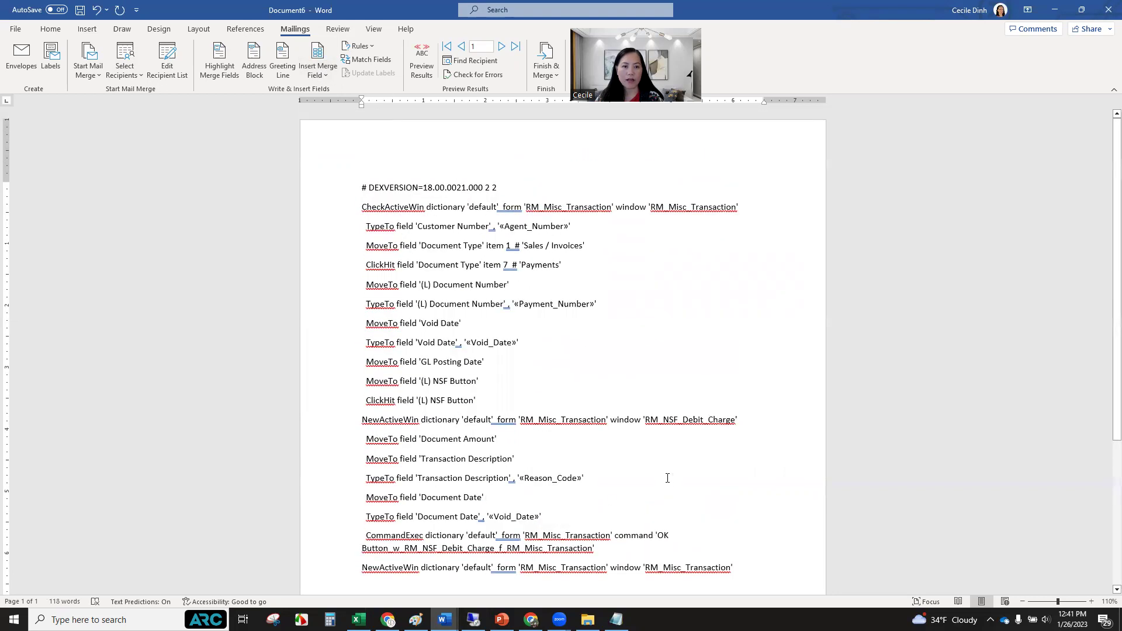
scroll(669, 476, "down", 1)
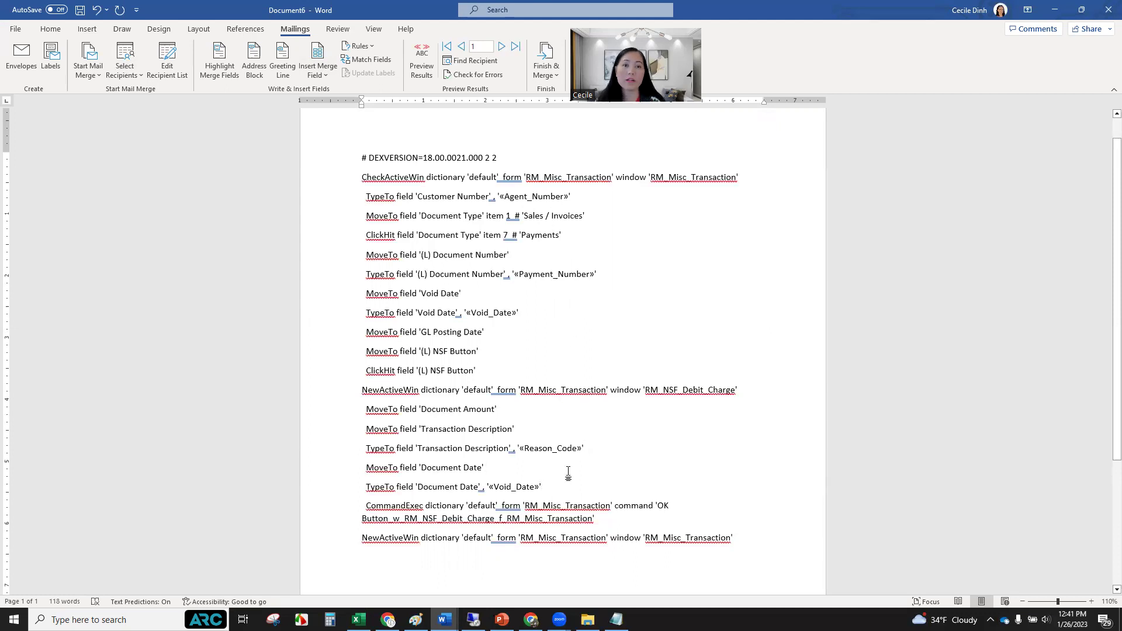
Merge all records into a new document via Finish & Merge > Edit Individual Documents.
left_click(552, 74)
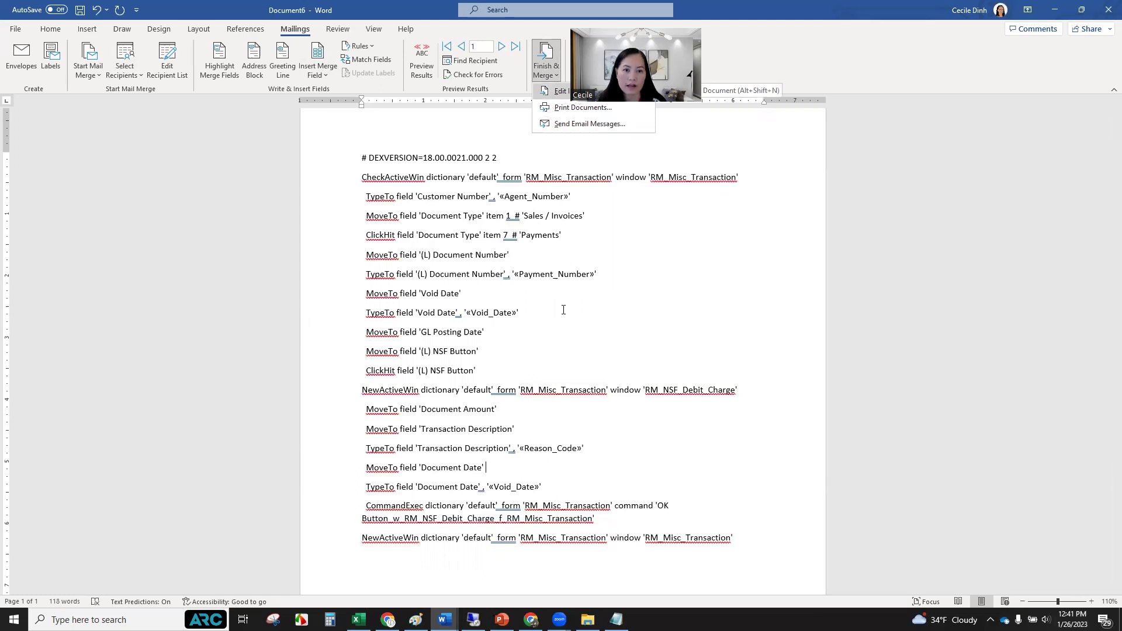
key("Return")
left_click(556, 331)
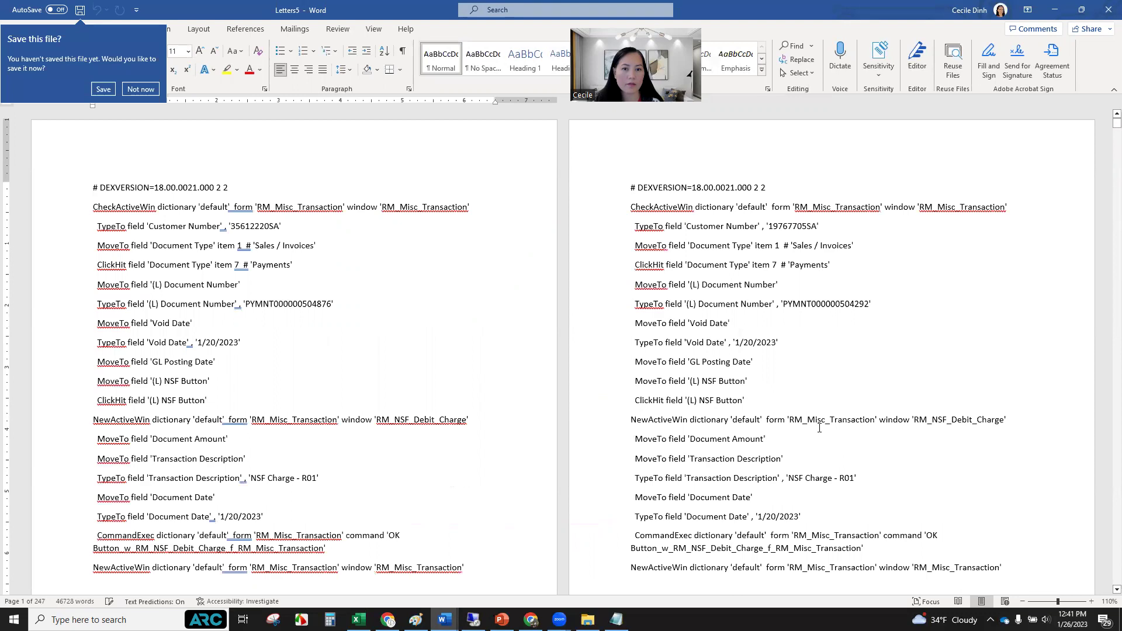
Scroll through the merged Letters5 document to review the per-record macro scripts.
scroll(812, 423, "down", 2)
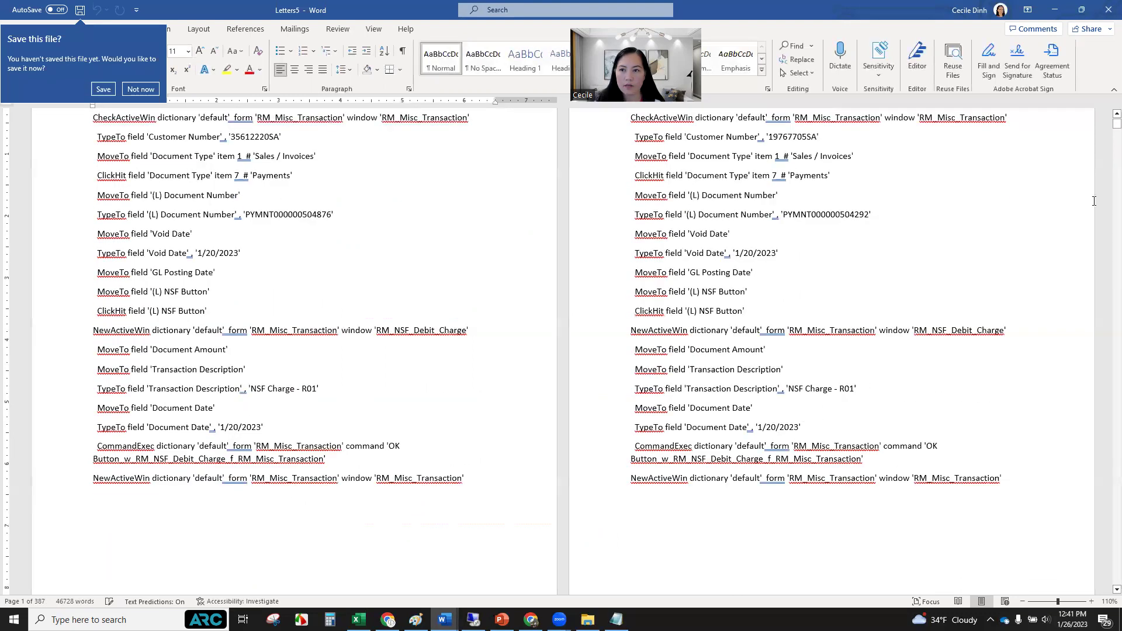
scroll(561, 351, "up", 2)
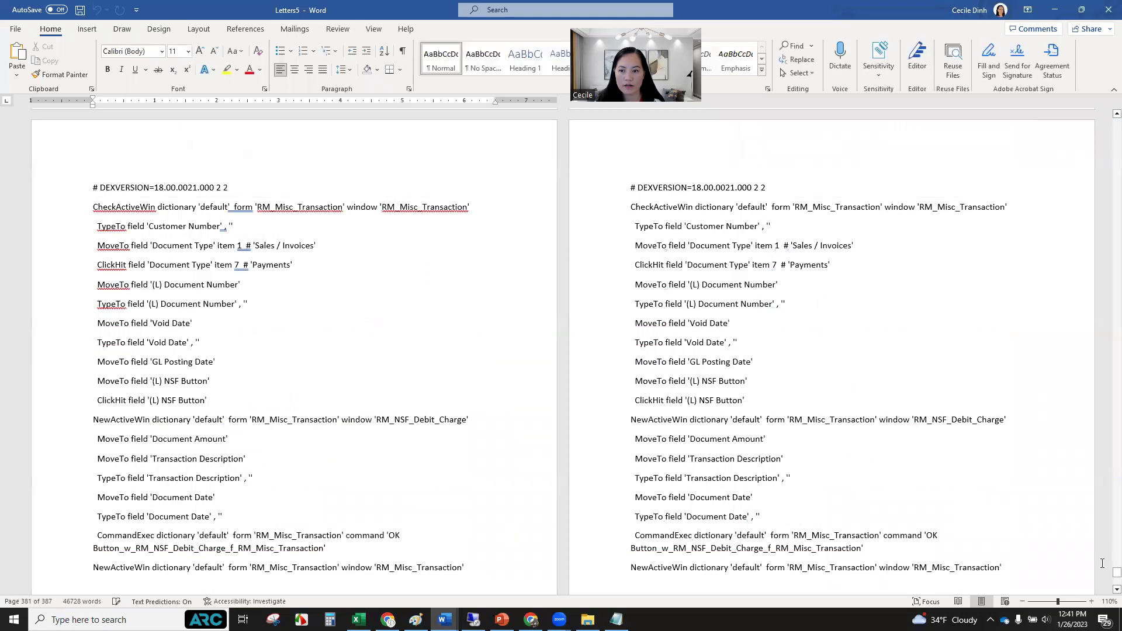
scroll(1087, 547, "down", 1)
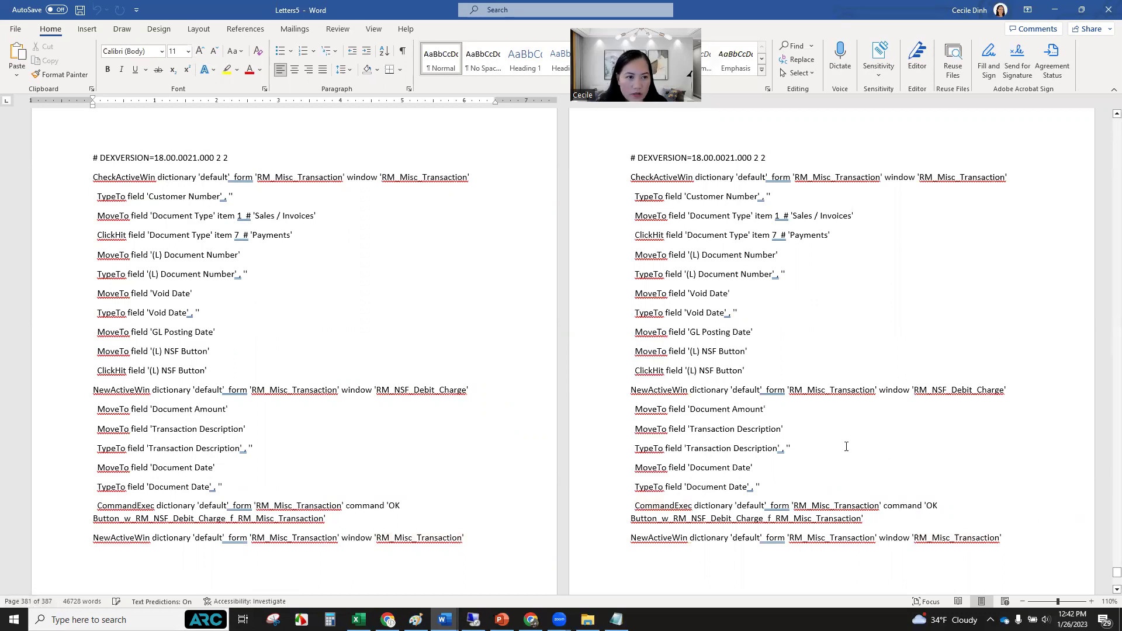
scroll(846, 447, "up", 7)
scroll(844, 447, "up", 4)
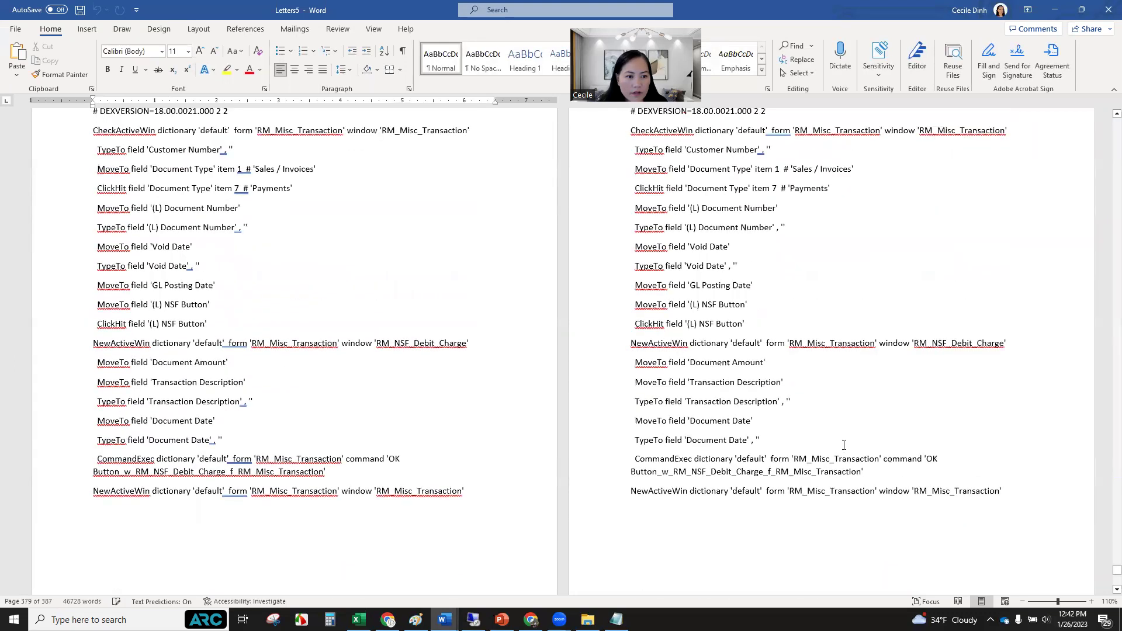
scroll(845, 445, "up", 2)
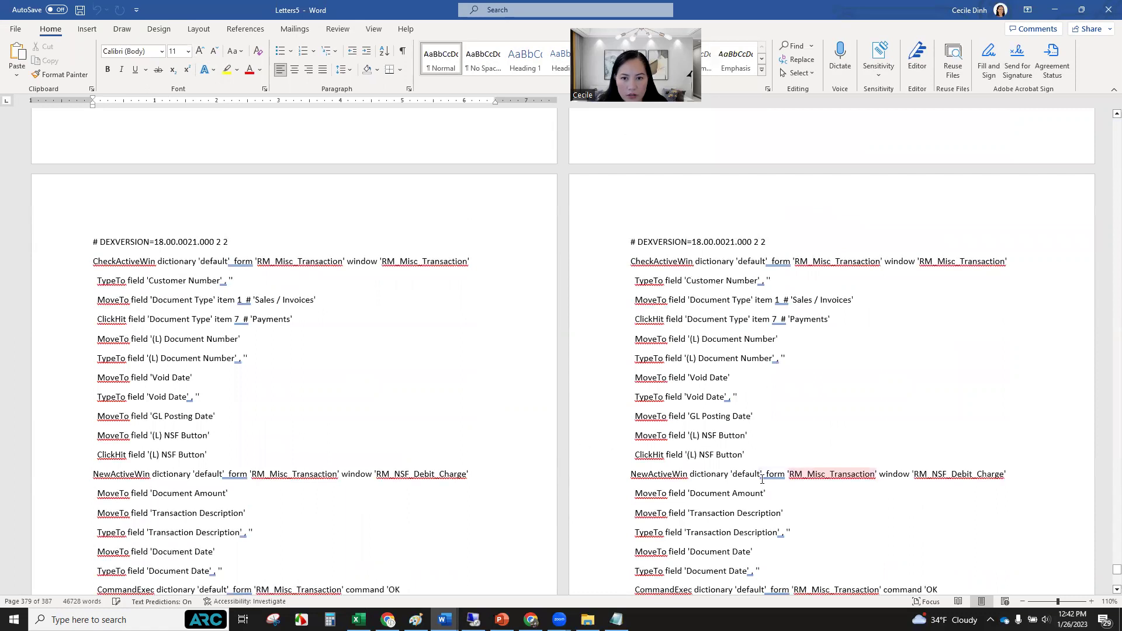
scroll(760, 468, "up", 7)
scroll(763, 474, "up", 3)
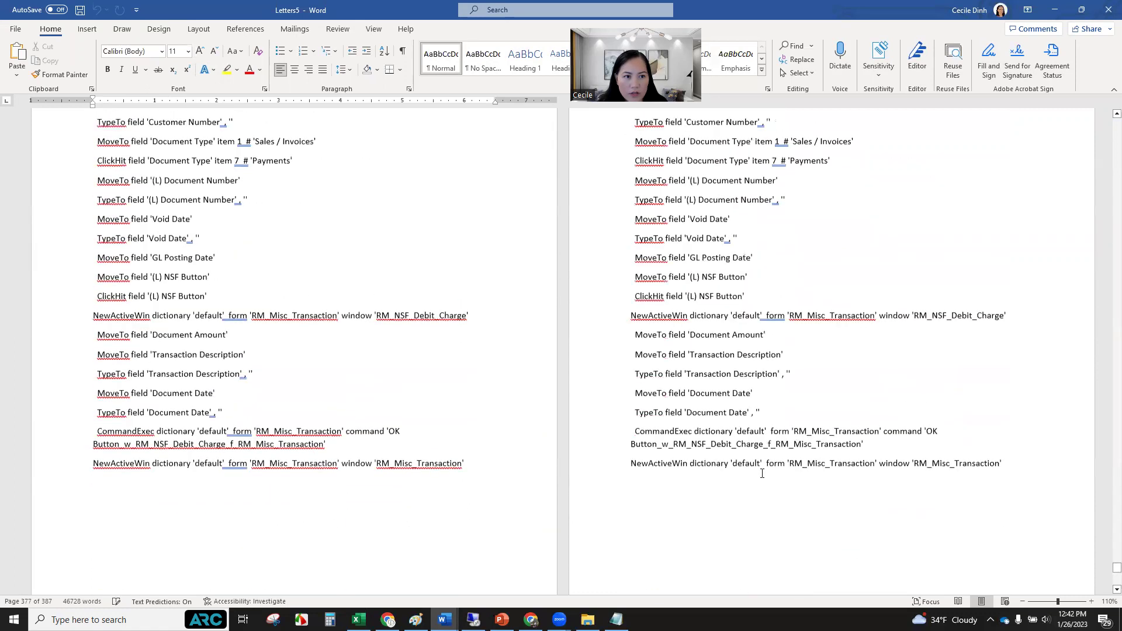
scroll(771, 384, "up", 10)
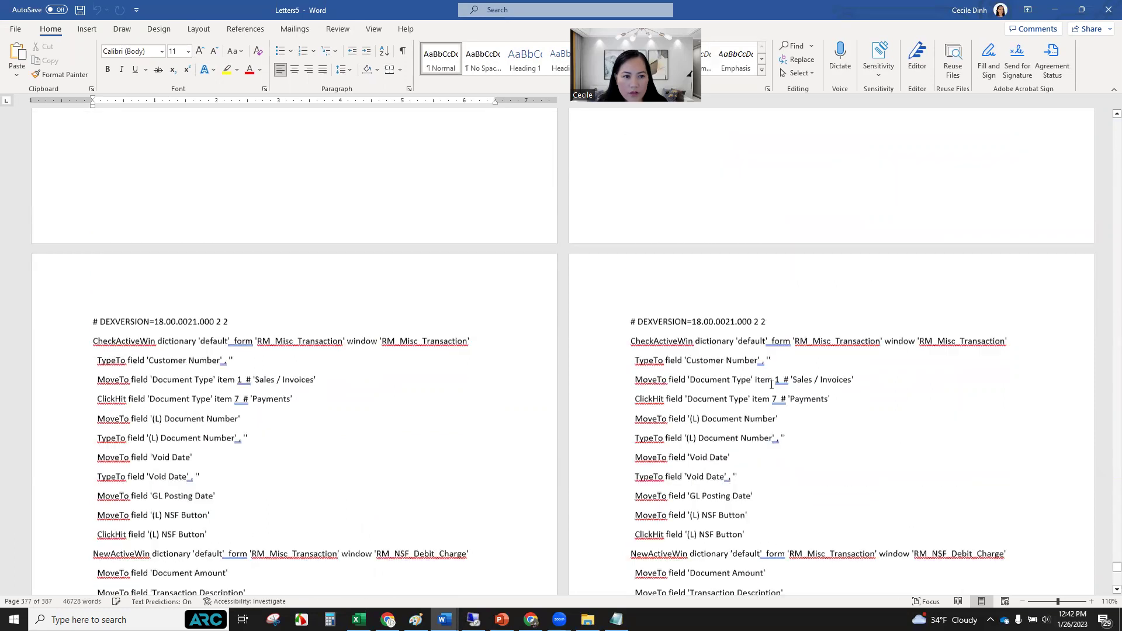
scroll(773, 395, "up", 10)
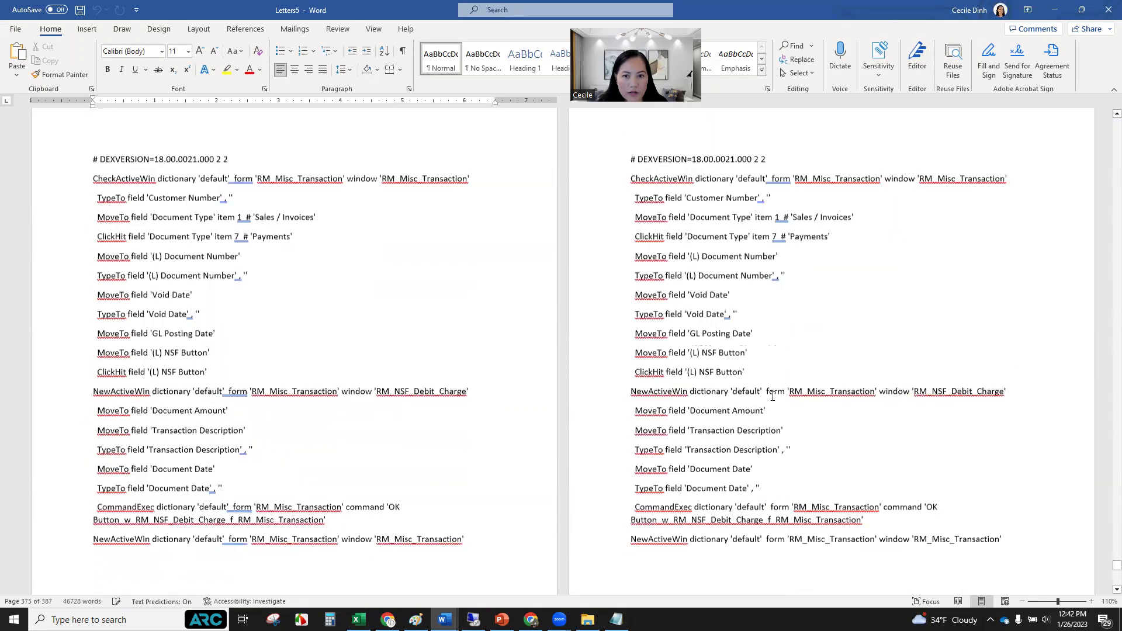
scroll(776, 402, "up", 20)
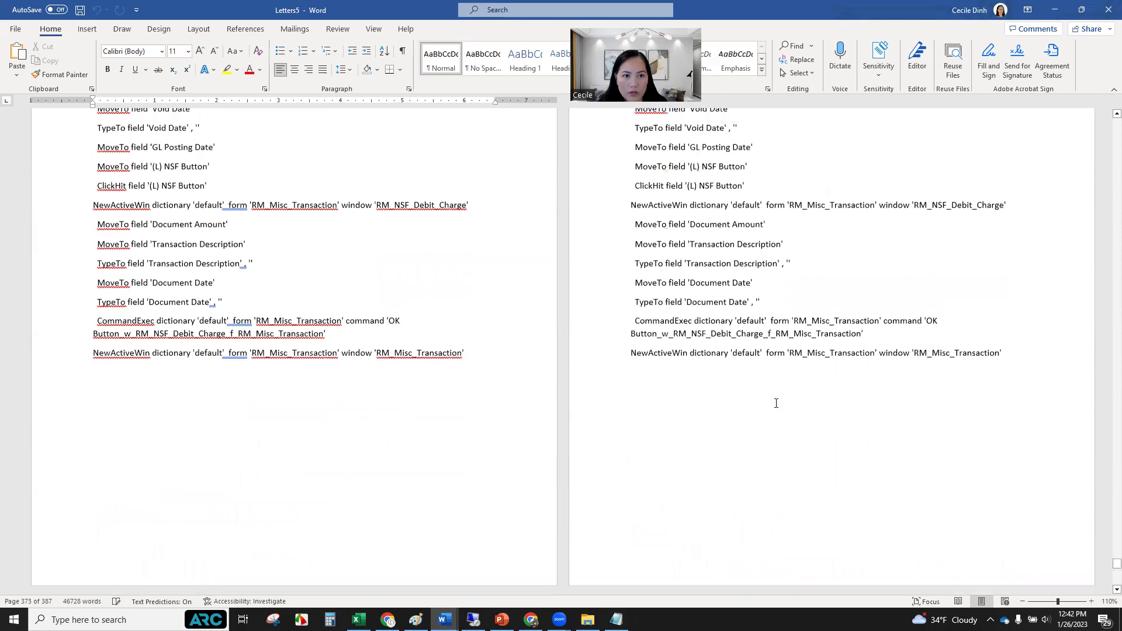
scroll(778, 417, "up", 7)
scroll(779, 421, "down", 10)
scroll(779, 424, "up", 2)
scroll(778, 425, "up", 15)
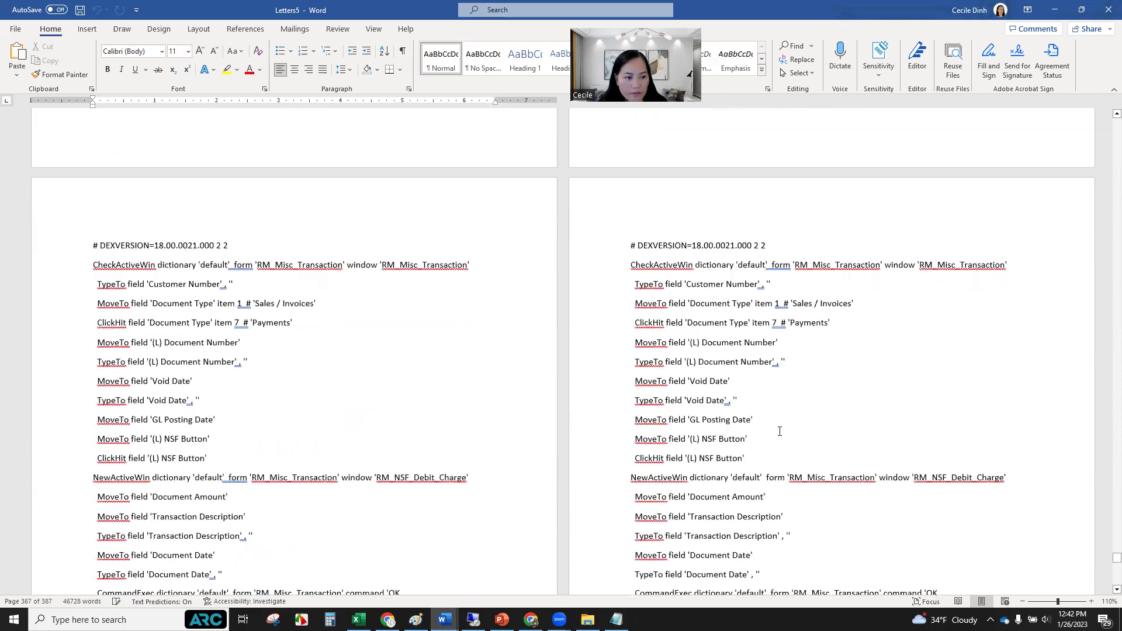
scroll(780, 433, "up", 15)
scroll(787, 447, "up", 15)
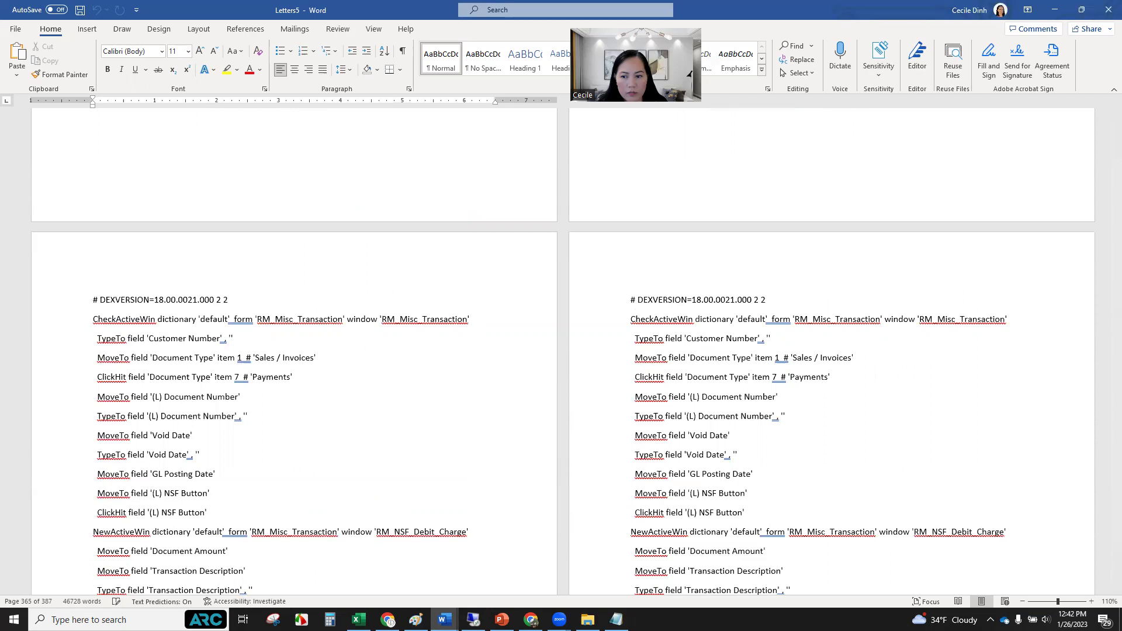
Scroll Letters5 to page 353 to show the 'NSF Charge - R16' and 'NSF Charge - R20' scripts.
left_click_drag(1117, 555, 1117, 435)
left_click_drag(1106, 332, 1106, 331)
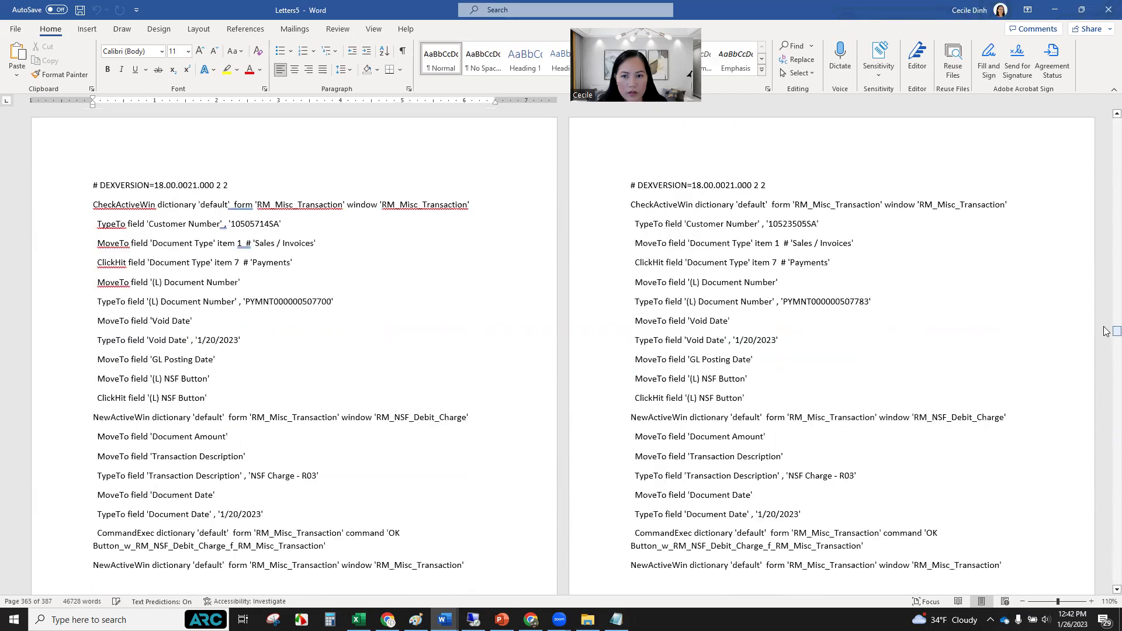
scroll(554, 393, "down", 12)
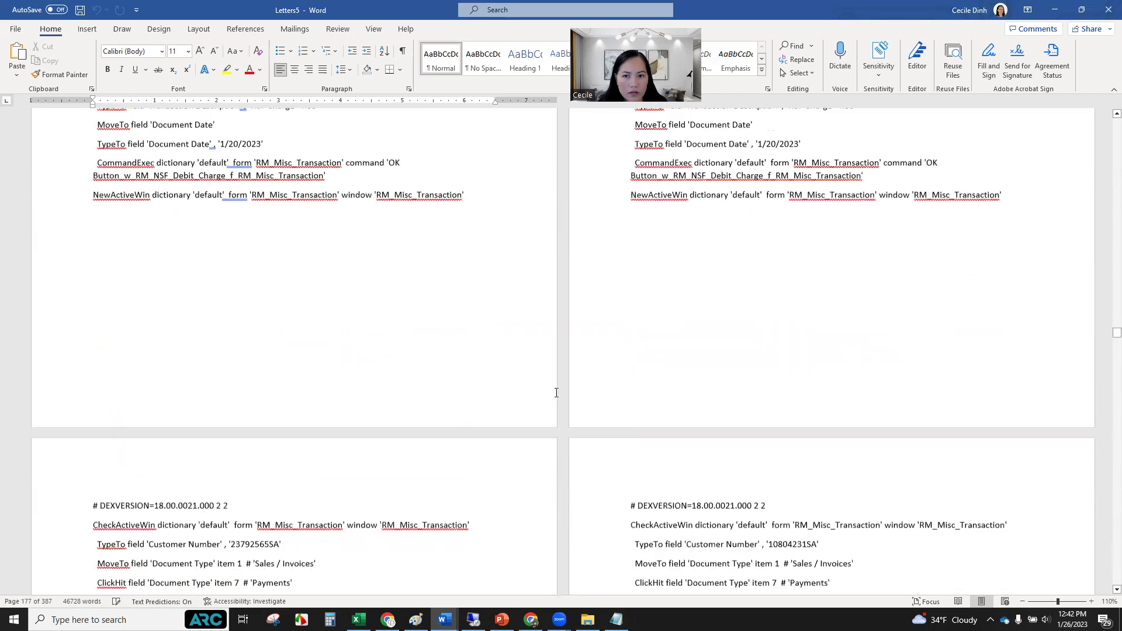
left_click_drag(1106, 337, 1106, 421)
left_click_drag(1106, 473, 1099, 536)
scroll(932, 462, "down", 5)
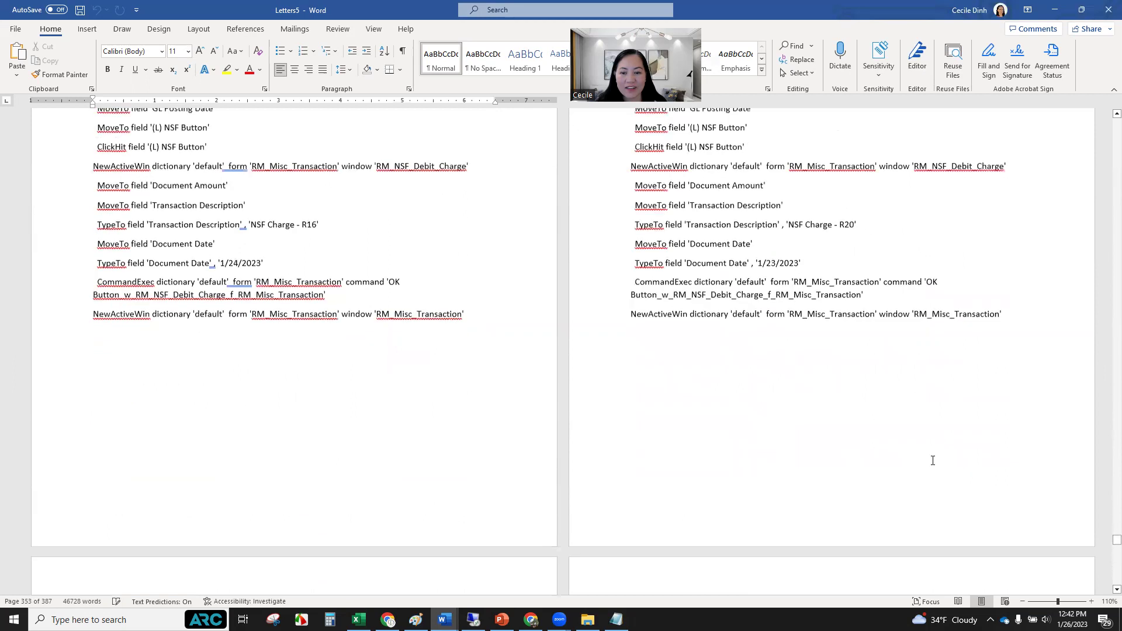
scroll(811, 444, "down", 15)
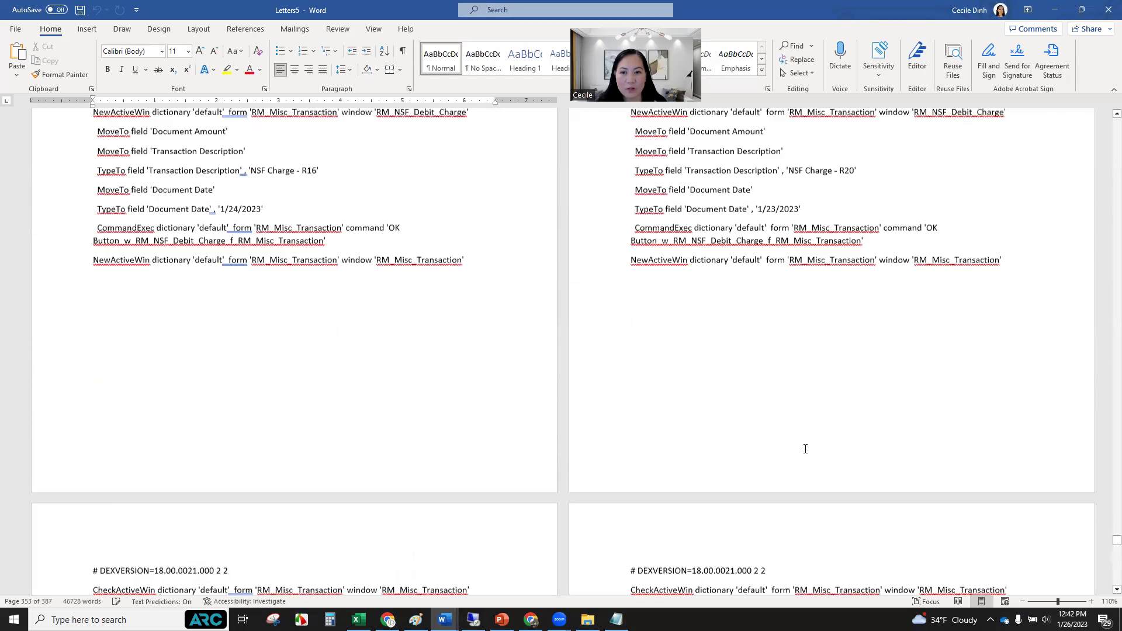
scroll(806, 449, "up", 5)
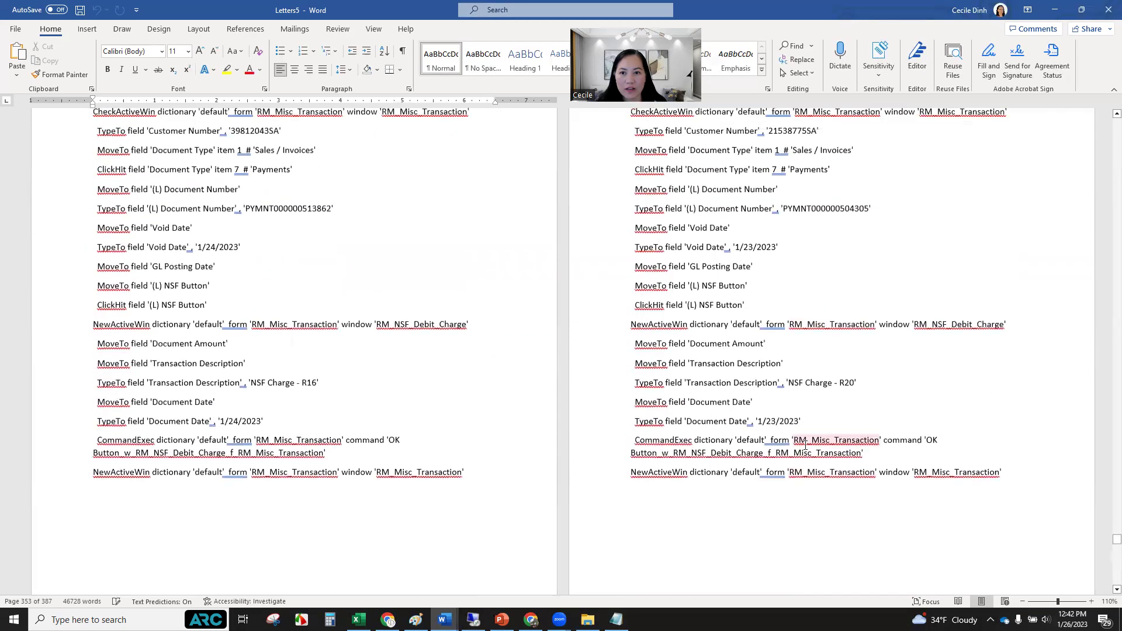
scroll(779, 372, "up", 1)
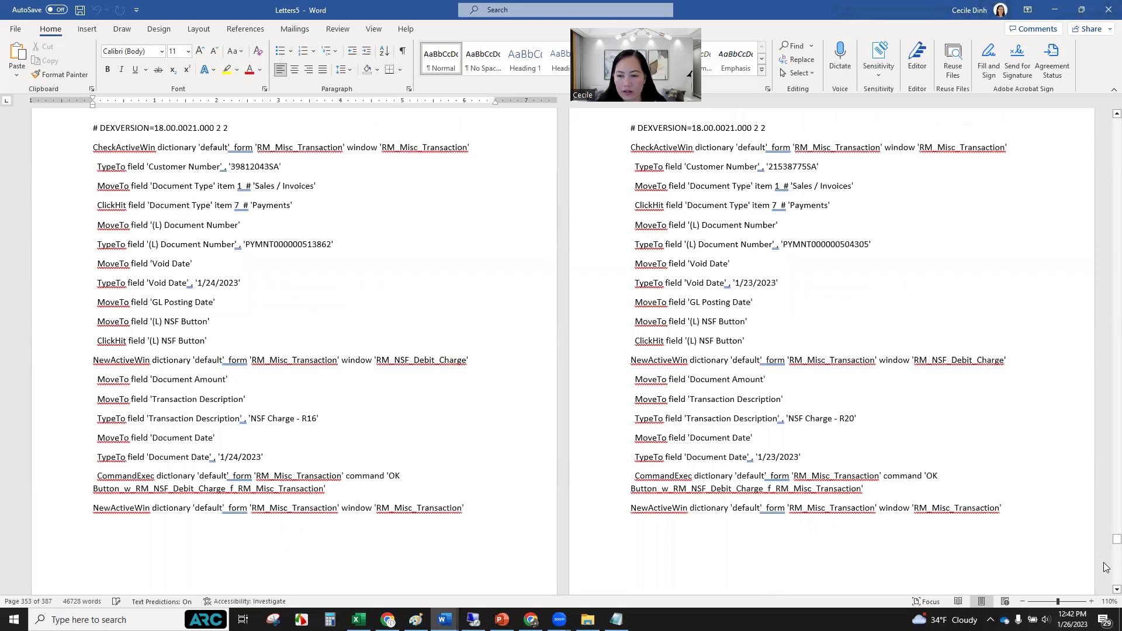
scroll(1106, 567, "down", 8)
scroll(783, 374, "up", 10)
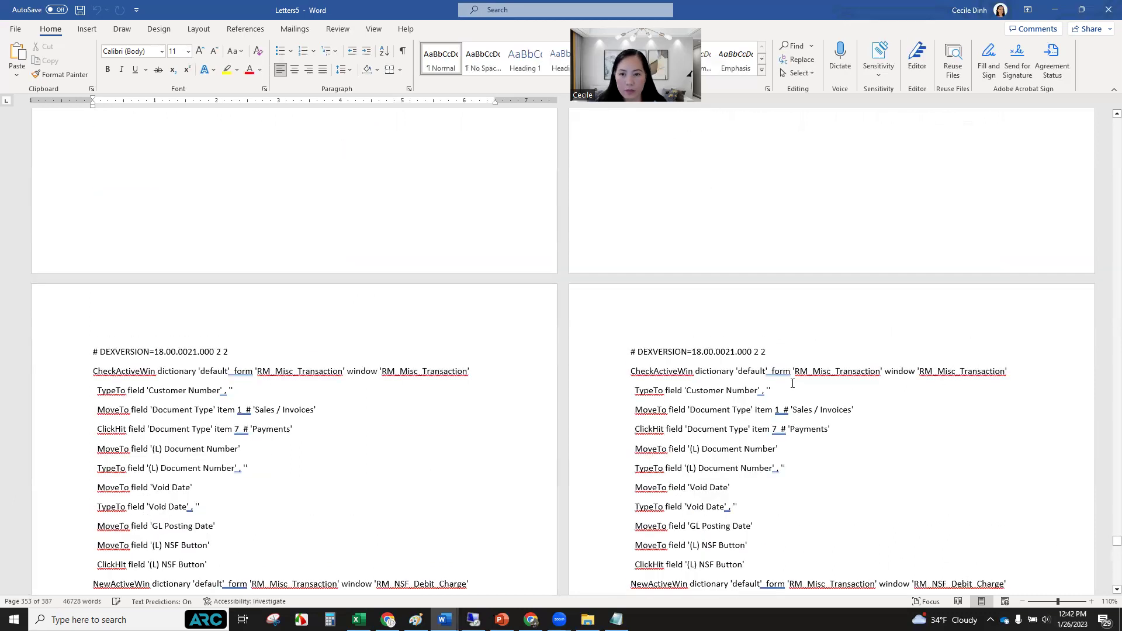
scroll(784, 360, "up", 2)
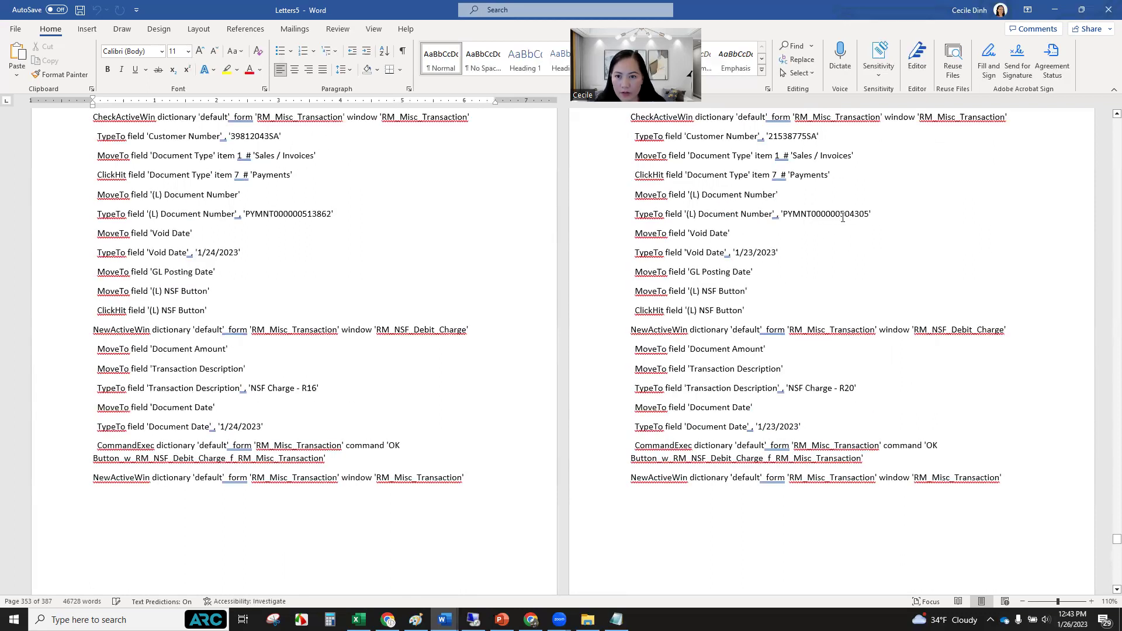
Match Excel rows 354–355 payment numbers against the last two Word scripts, then minimize Excel.
key("alt+Tab")
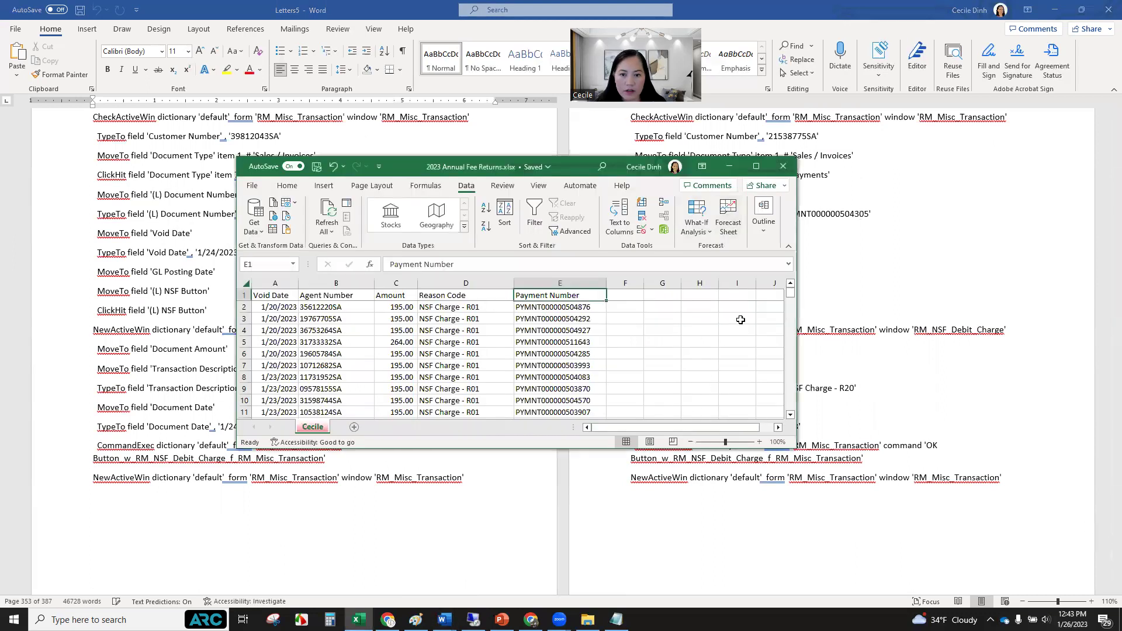
left_click_drag(791, 292, 792, 406)
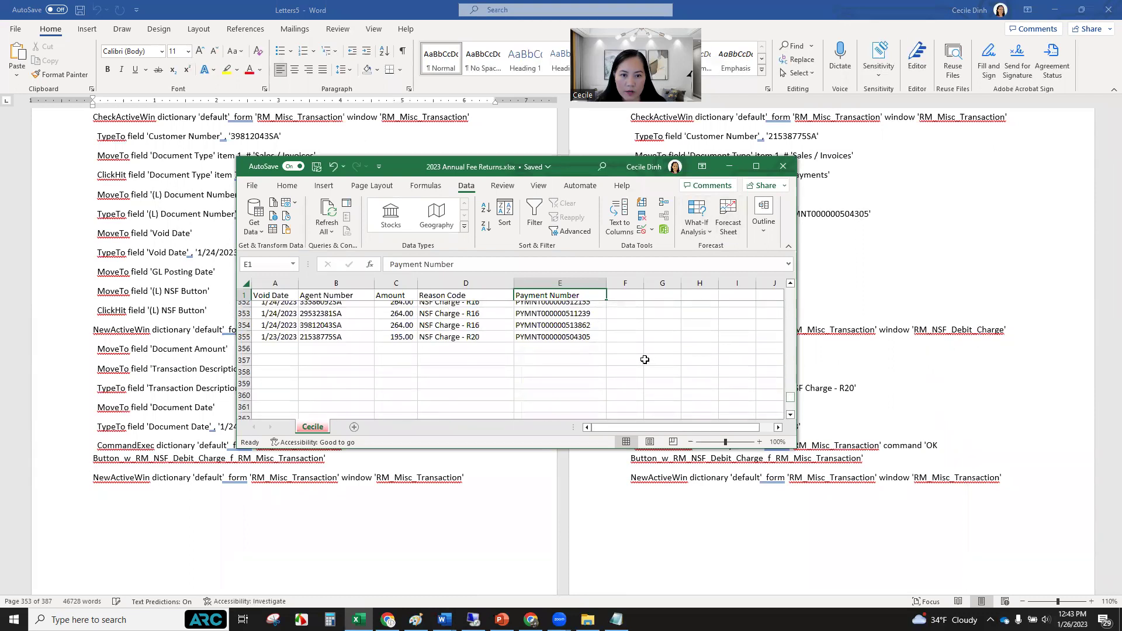
scroll(644, 359, "up", 1)
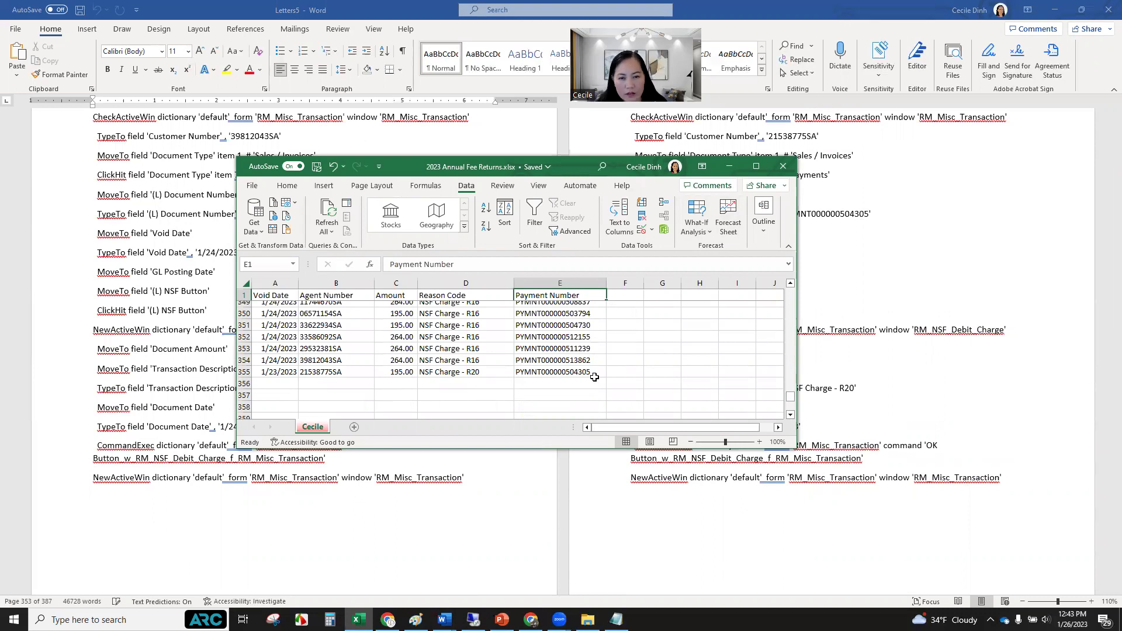
left_click_drag(614, 166, 916, 232)
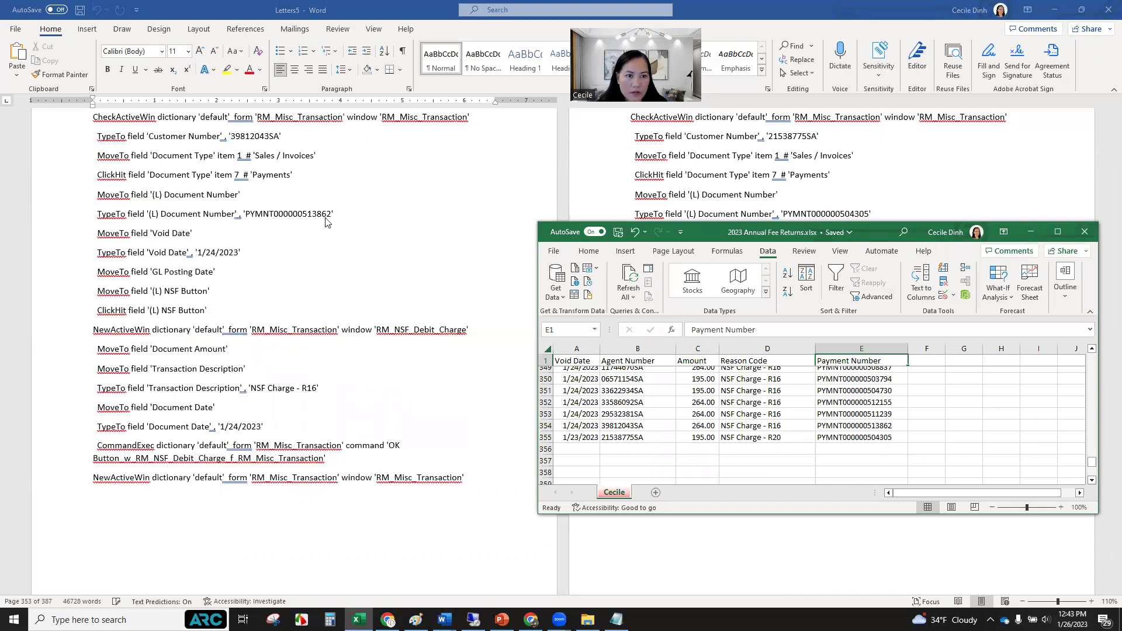
left_click(877, 429)
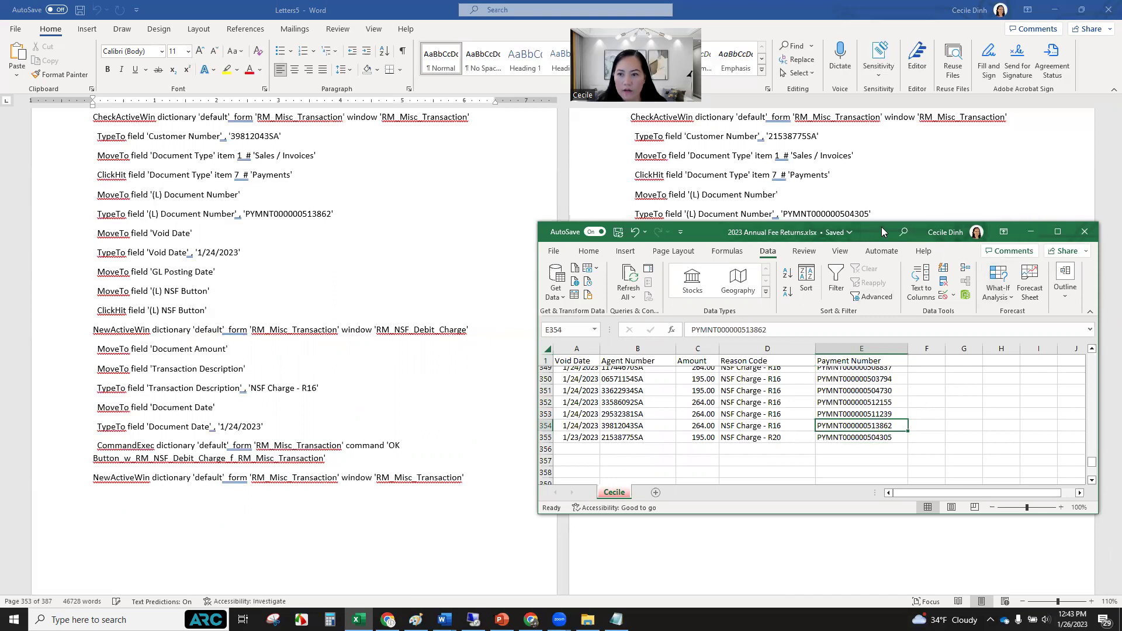
left_click(1031, 232)
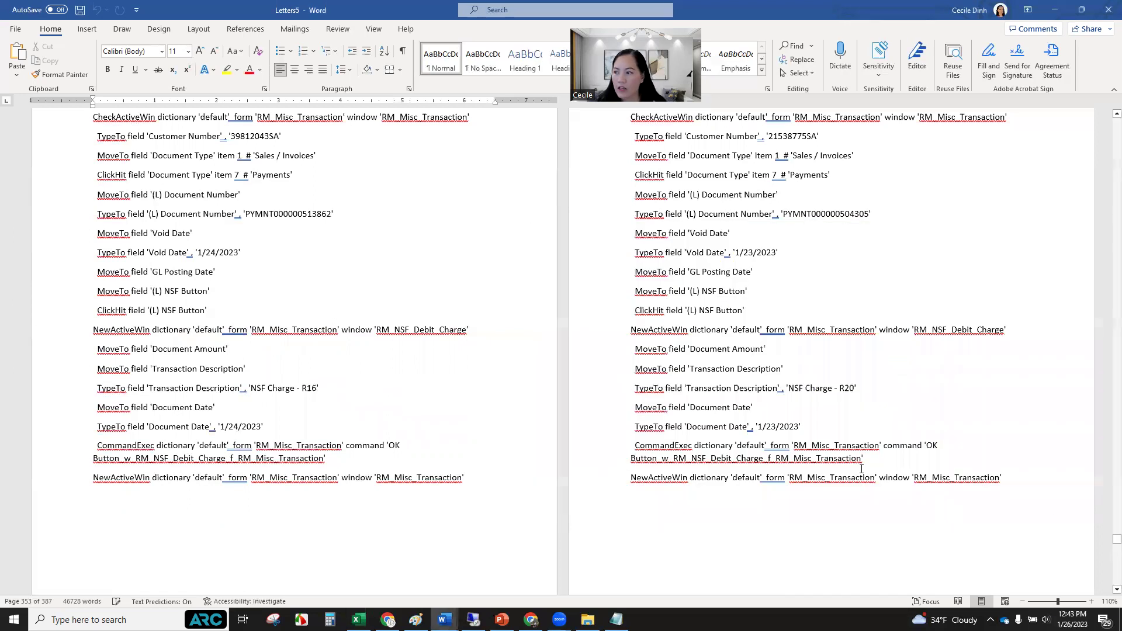
Try selecting the unfilled # DEXVERSION template blocks, then clear that selection.
scroll(796, 374, "down", 1)
scroll(796, 375, "down", 10)
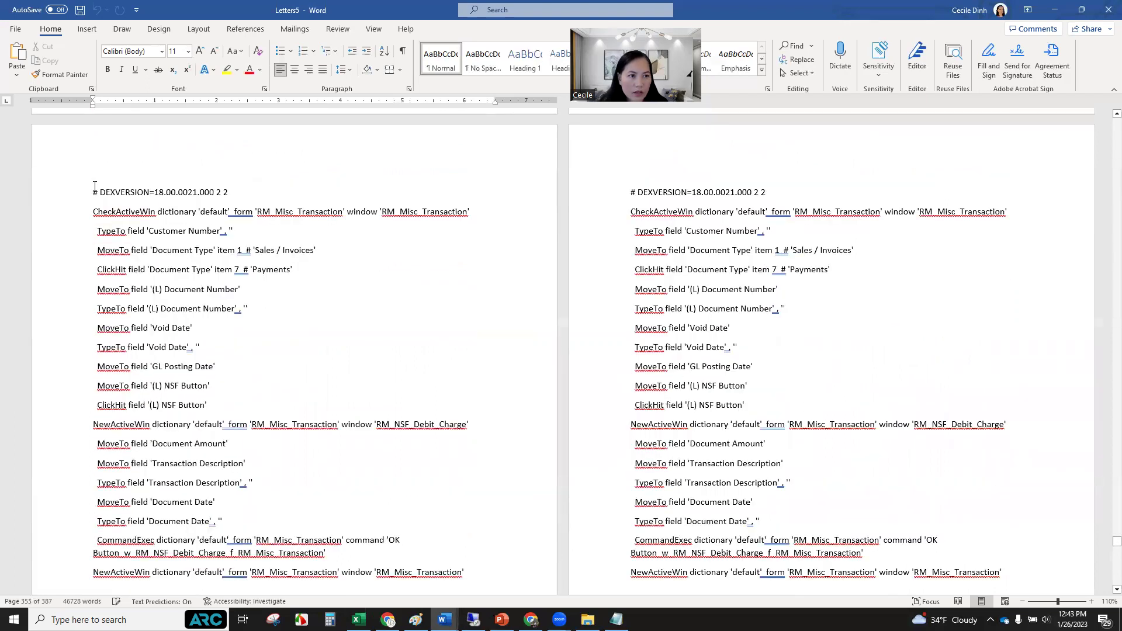
left_click_drag(94, 186, 133, 203)
left_click_drag(320, 264, 778, 593)
left_click(434, 376)
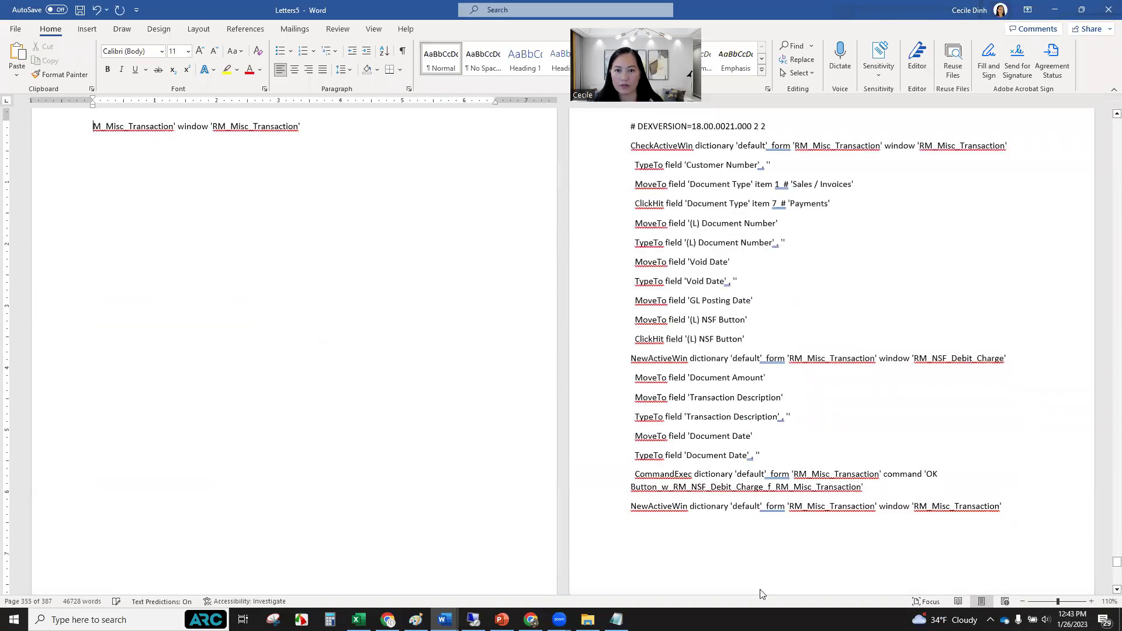
Delete everything from the first empty # DEXVERSION block to the document's end, leaving 42,834 words.
scroll(385, 349, "up", 8)
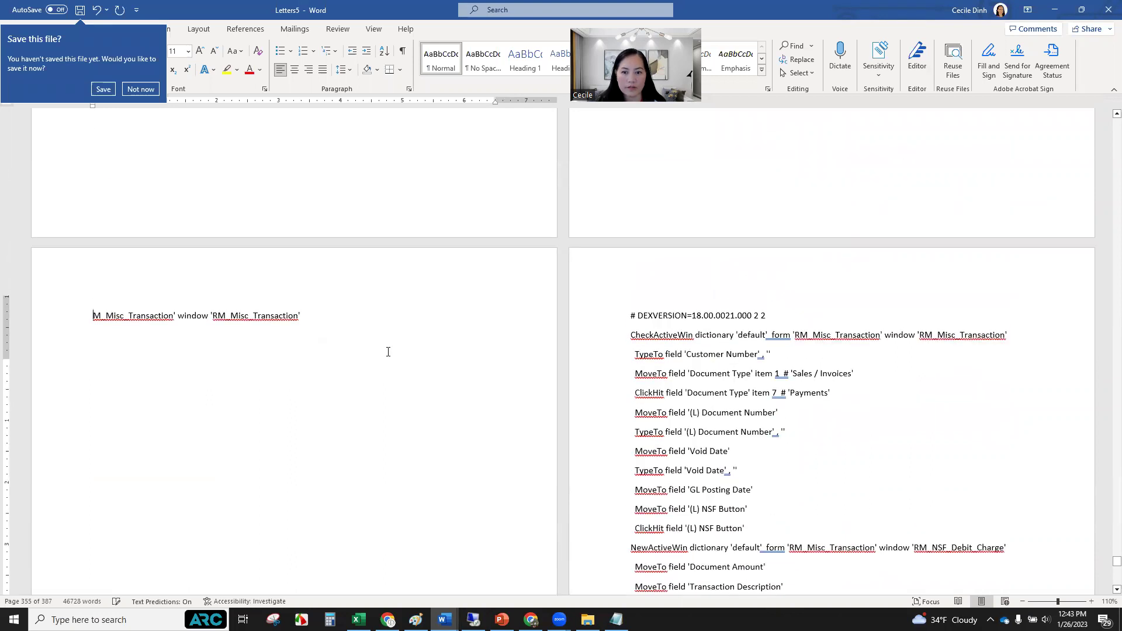
scroll(391, 353, "up", 4)
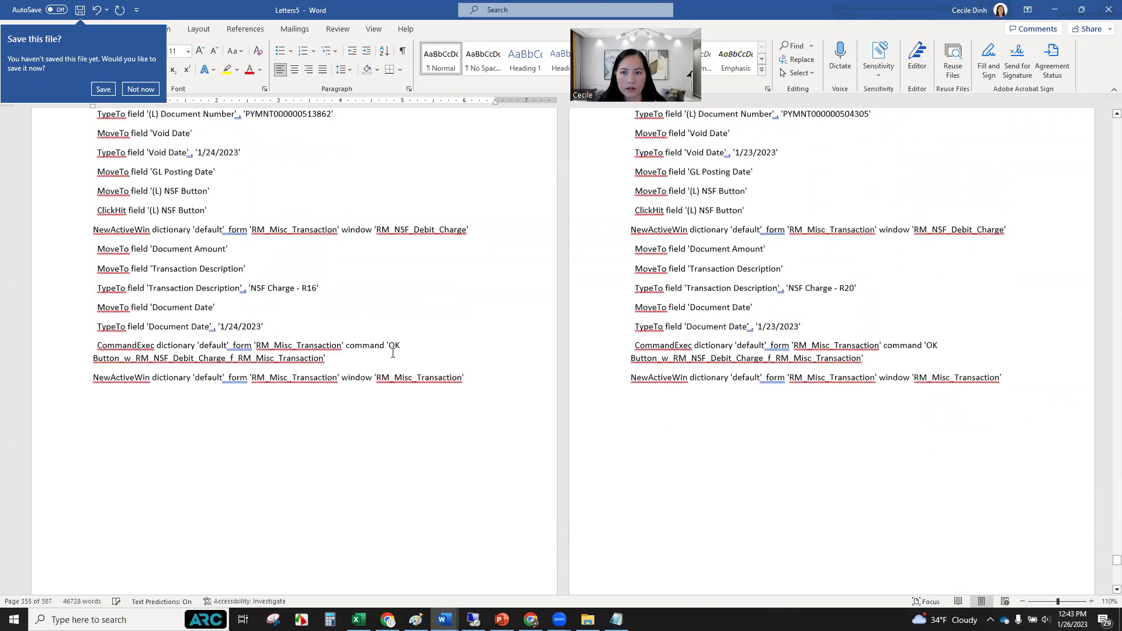
scroll(393, 352, "down", 4)
scroll(393, 352, "down", 2)
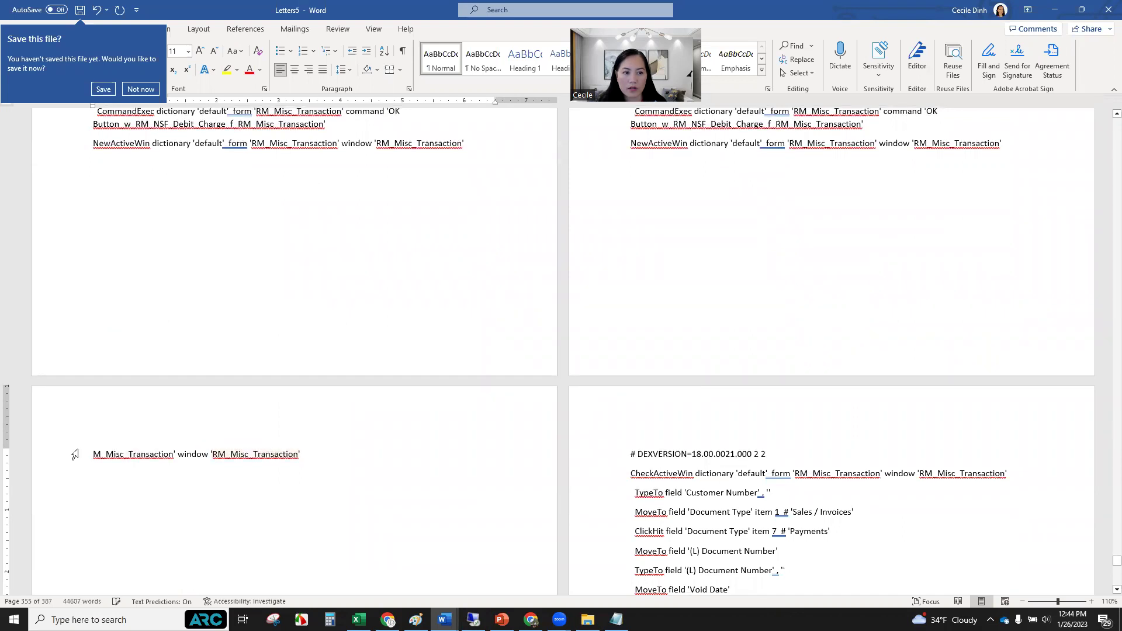
left_click_drag(73, 454, 860, 435)
mouse_move(860, 599)
left_mouse_down()
mouse_move(870, 528)
mouse_move(870, 599)
left_mouse_up()
key("Delete")
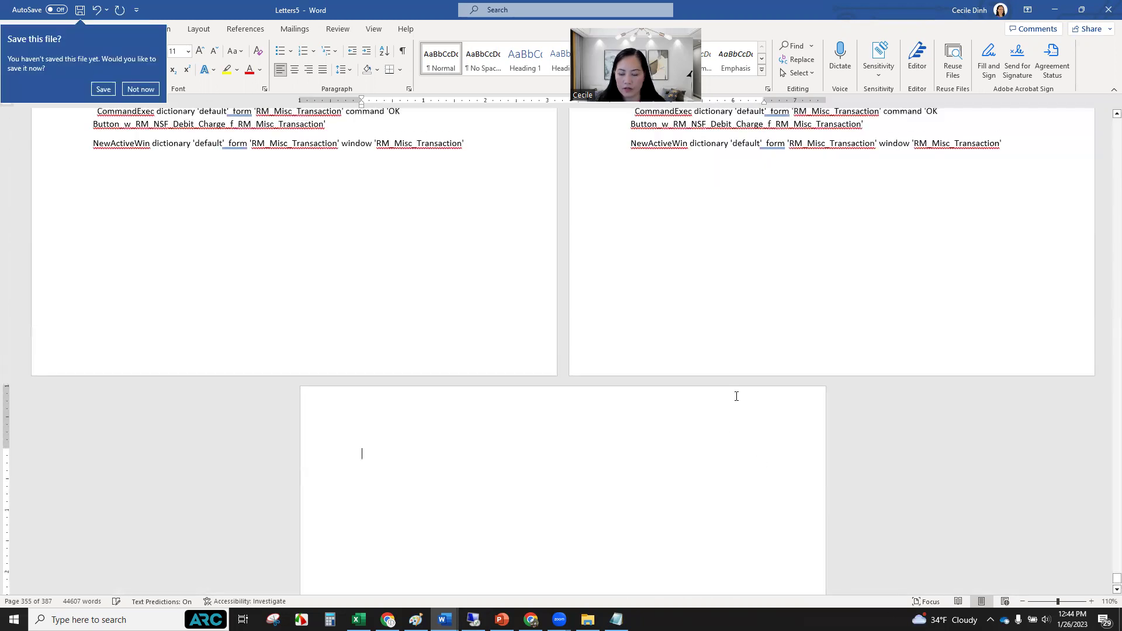
key("BackSpace")
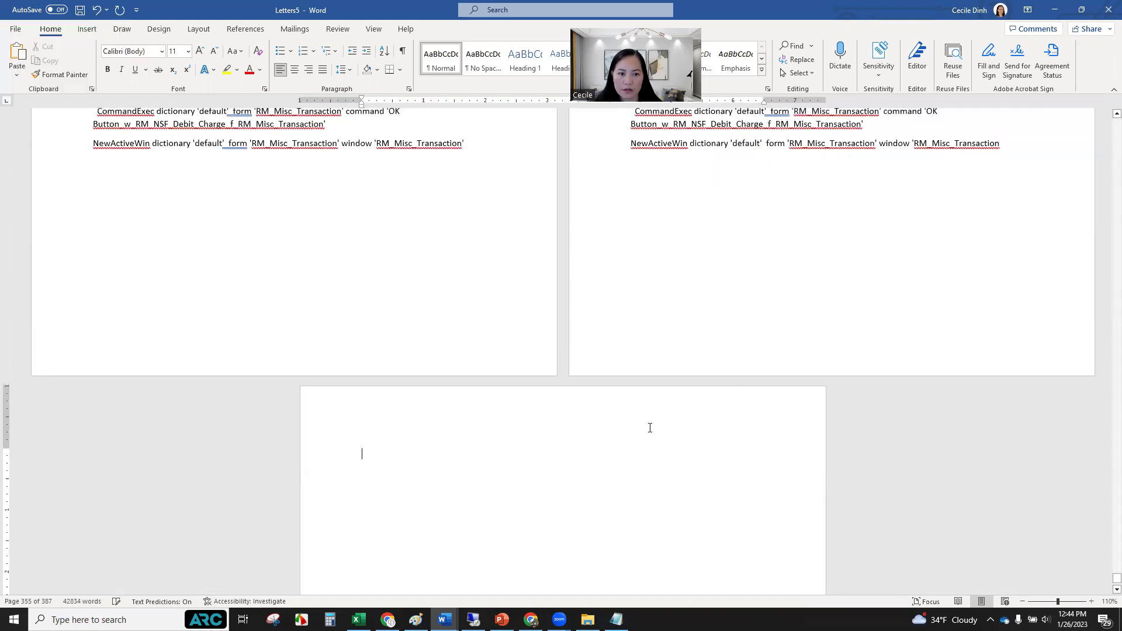
Undo the trim so the last script line ends with 'RM_Misc_Transaction' again.
left_click(580, 422)
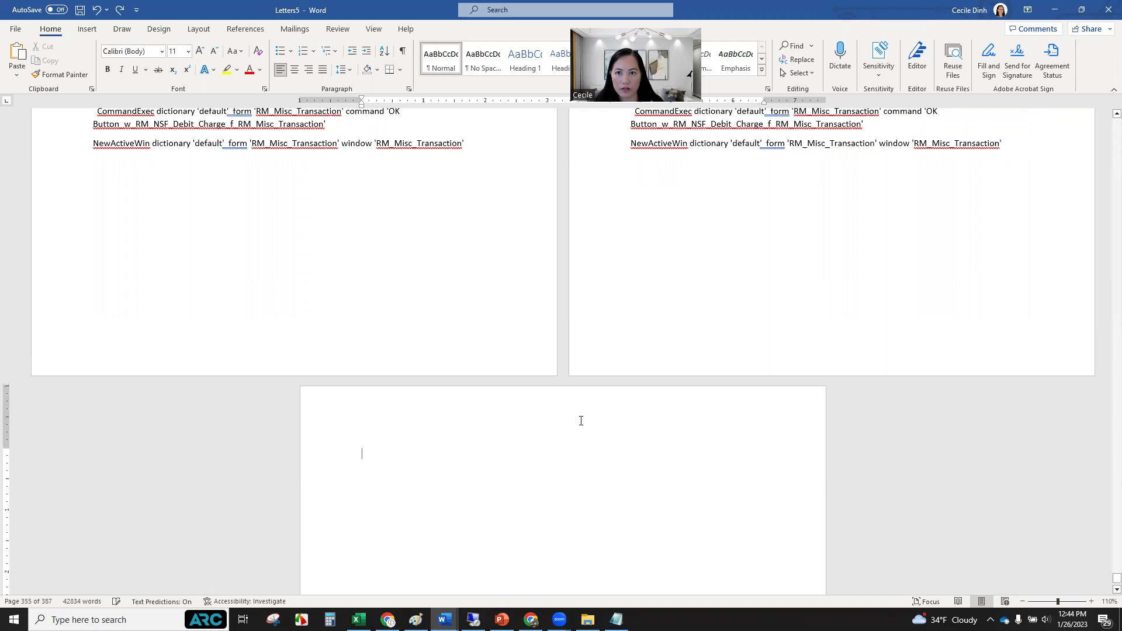
key("ctrl+z")
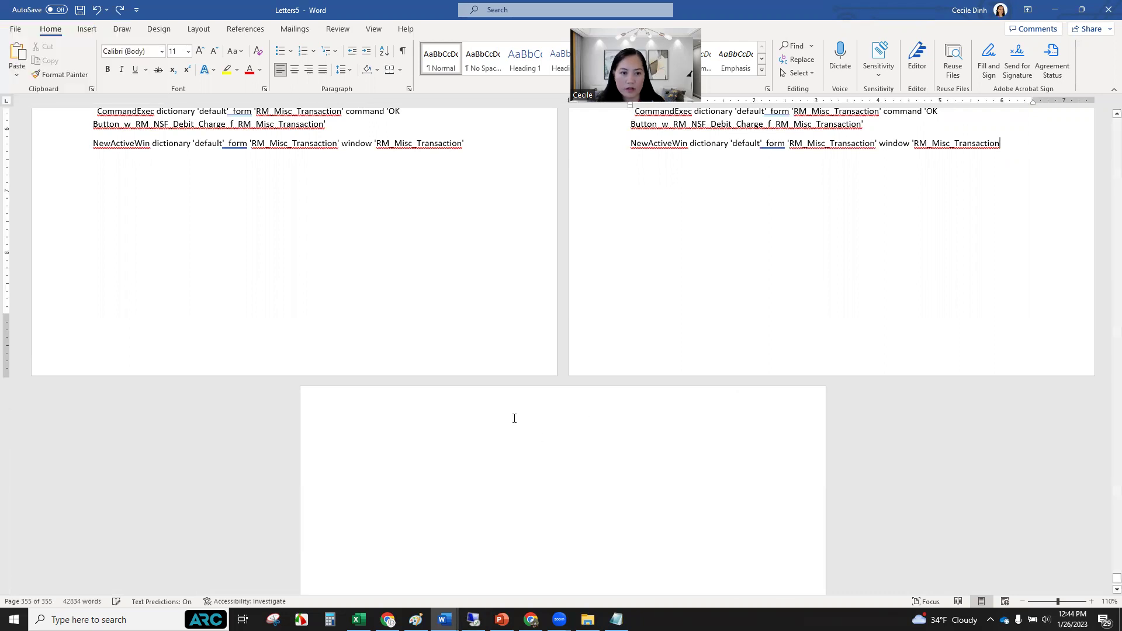
left_click(514, 418)
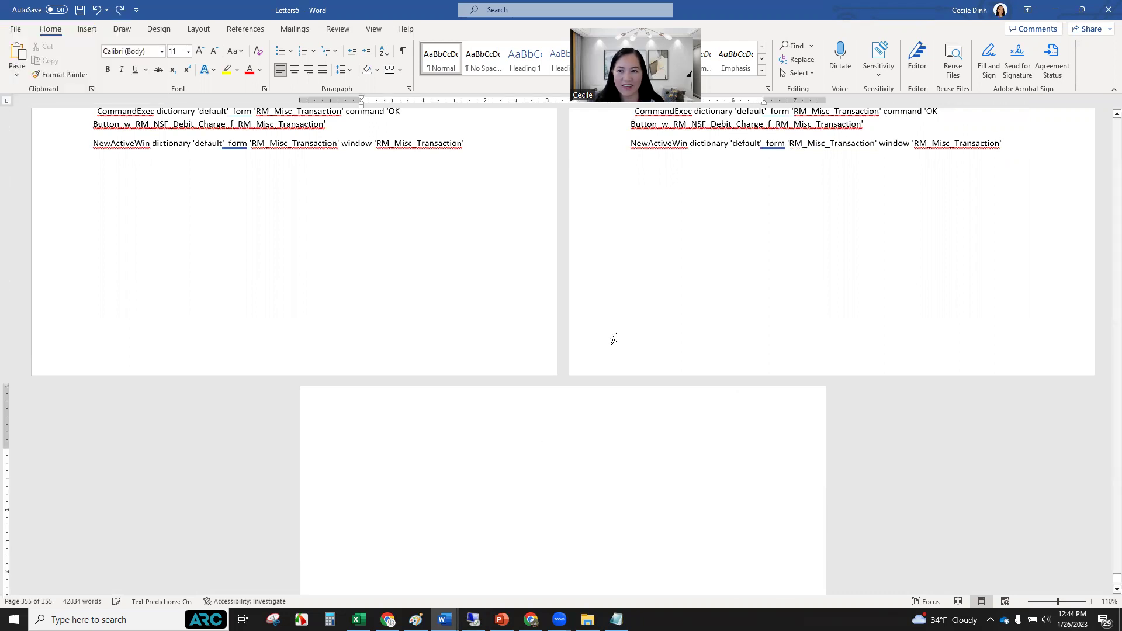
left_click(361, 470)
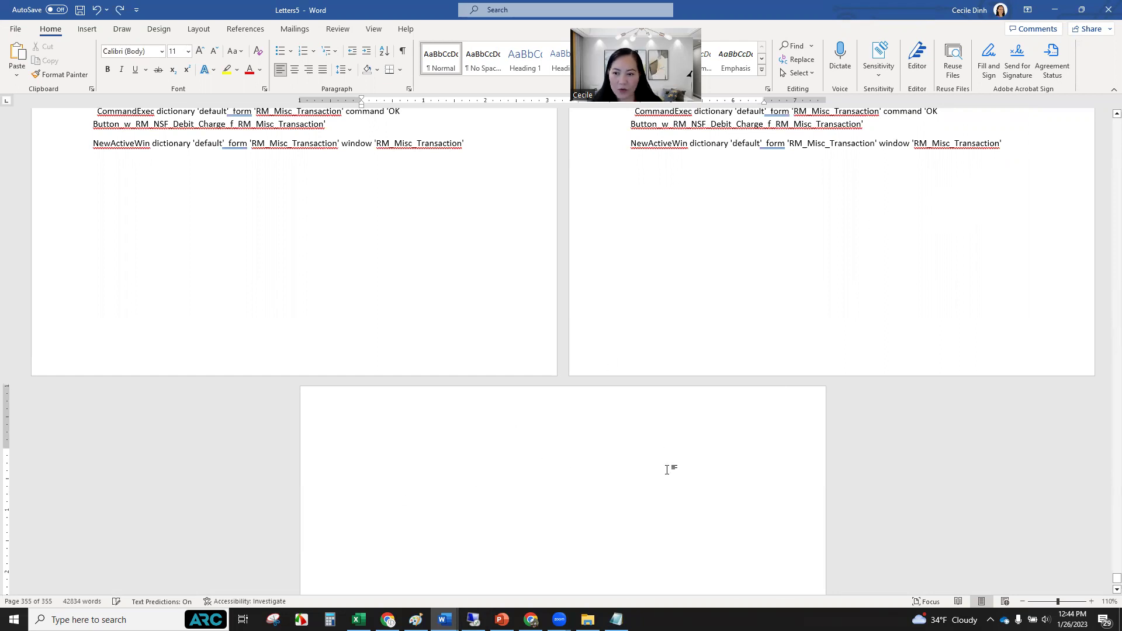
scroll(666, 469, "down", 4)
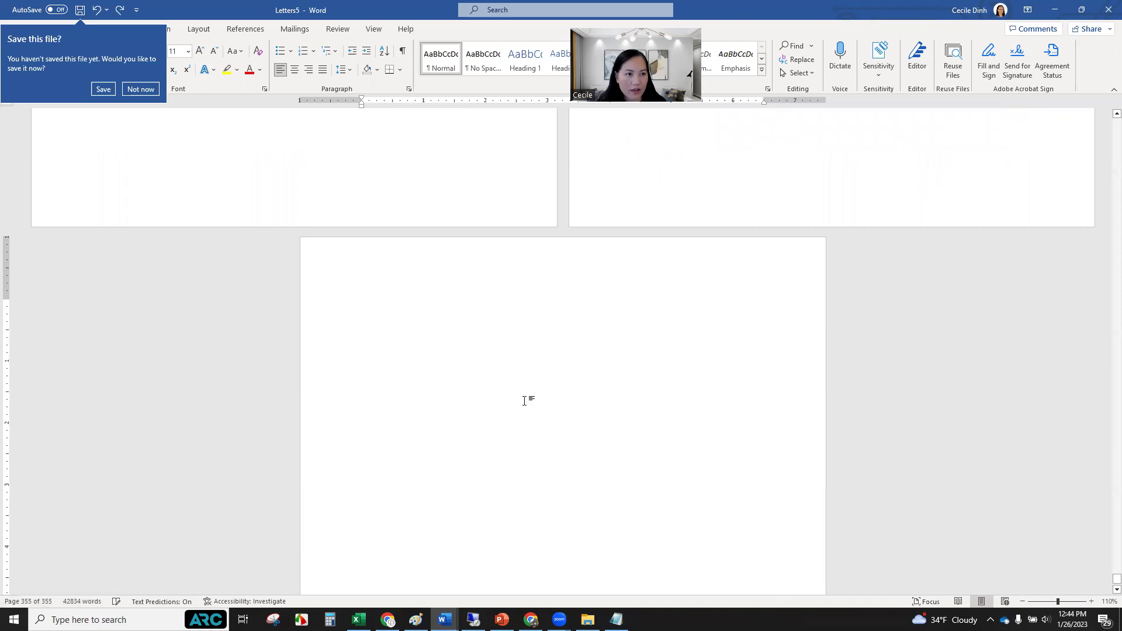
Decline saving, glance at Excel, and select the entire Letters5 script.
left_click(141, 89)
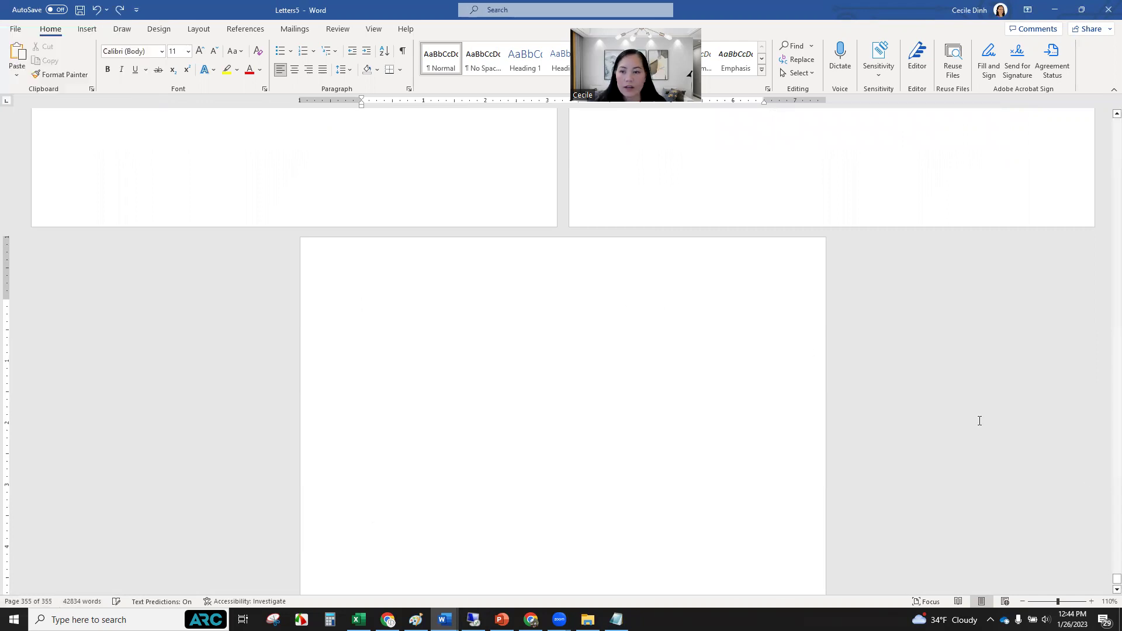
scroll(792, 346, "up", 10)
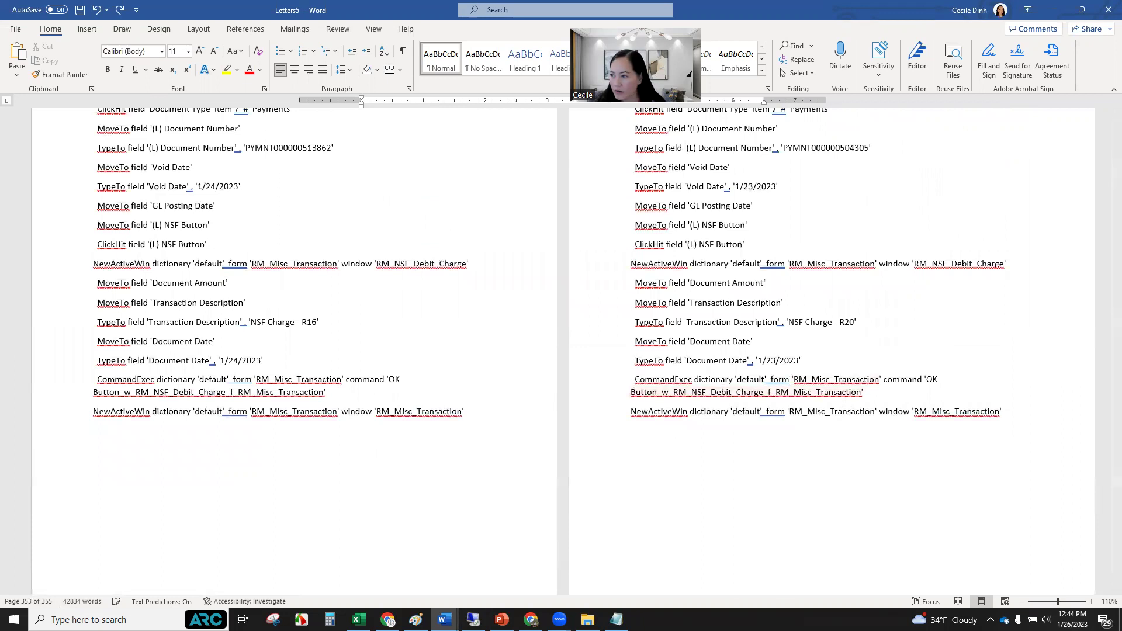
key("alt+Tab")
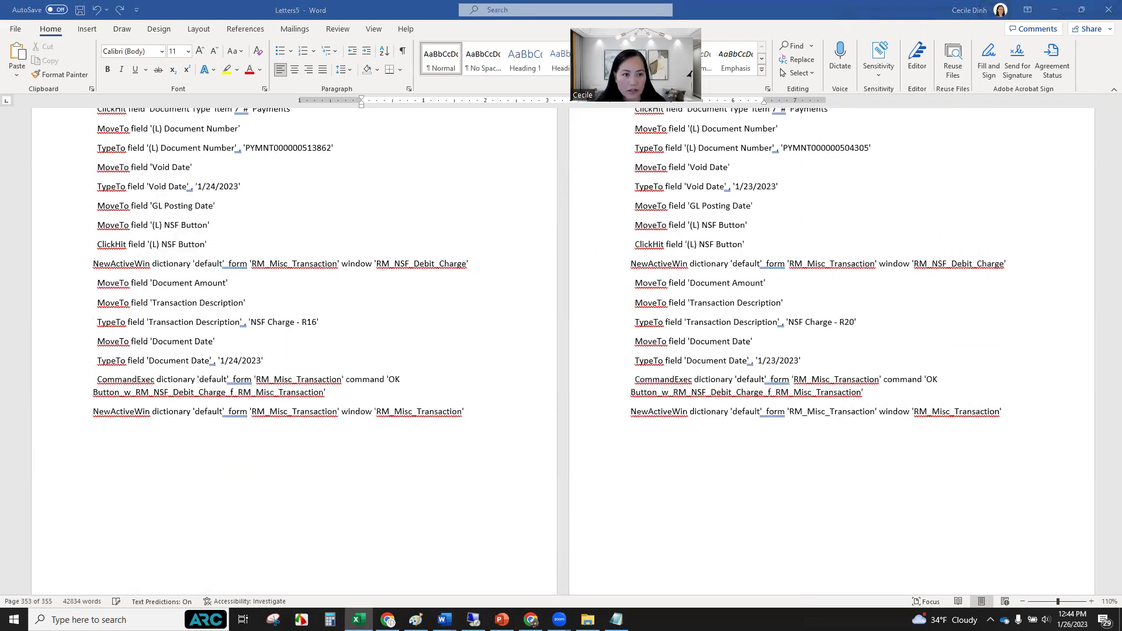
left_click(819, 447)
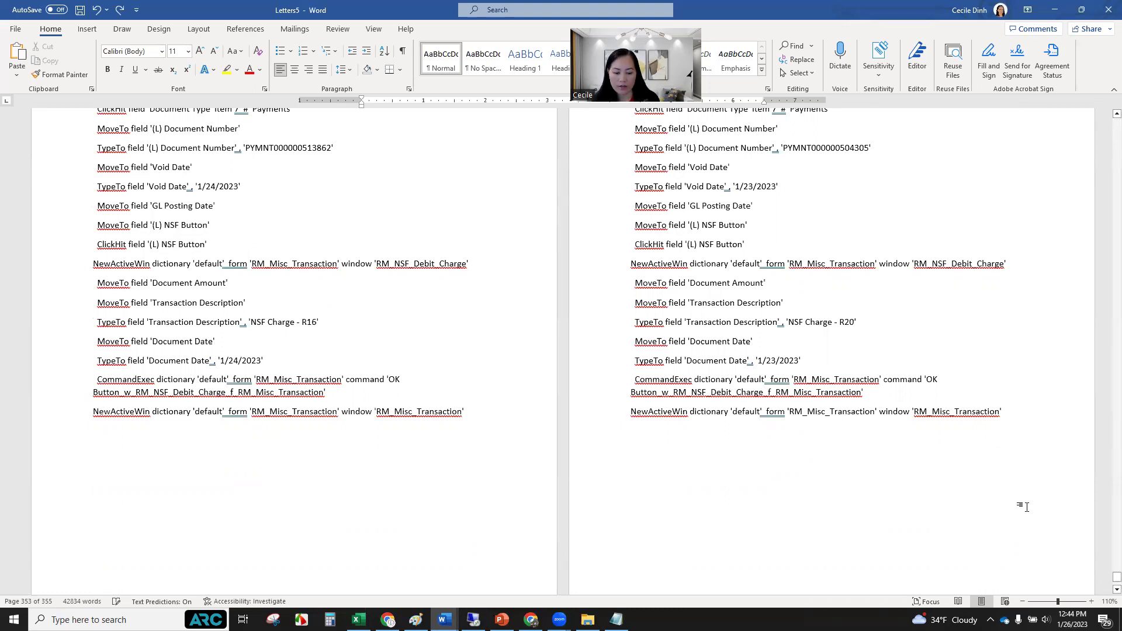
key("ctrl+a")
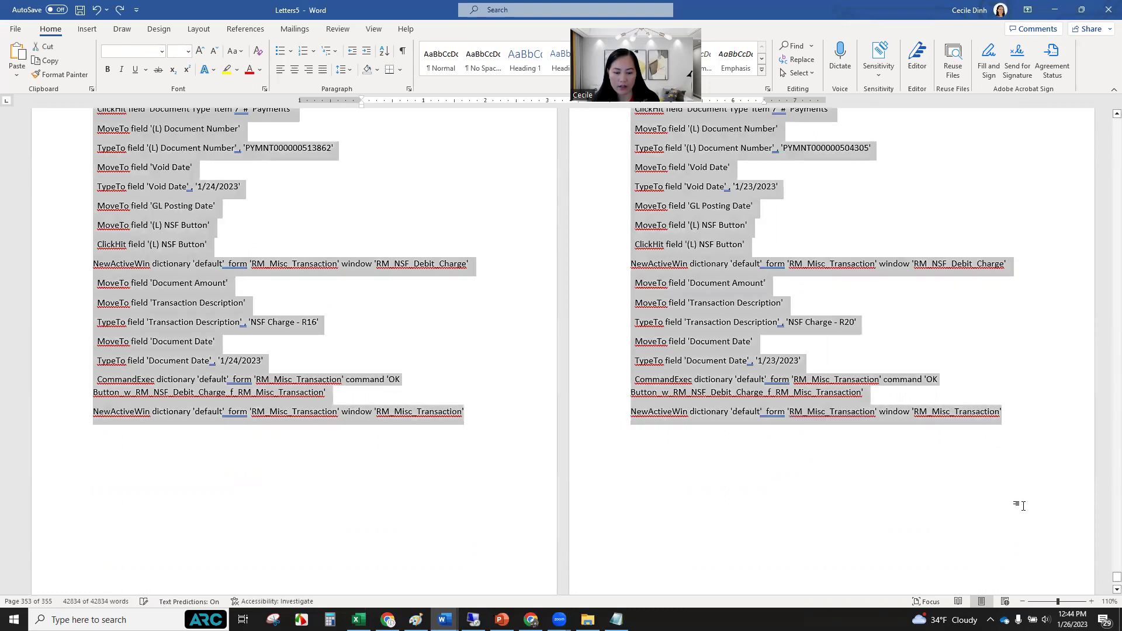
Paste the copied macro script, R01 through R20, into a new Notepad file and enlarge the window.
left_click(14, 620)
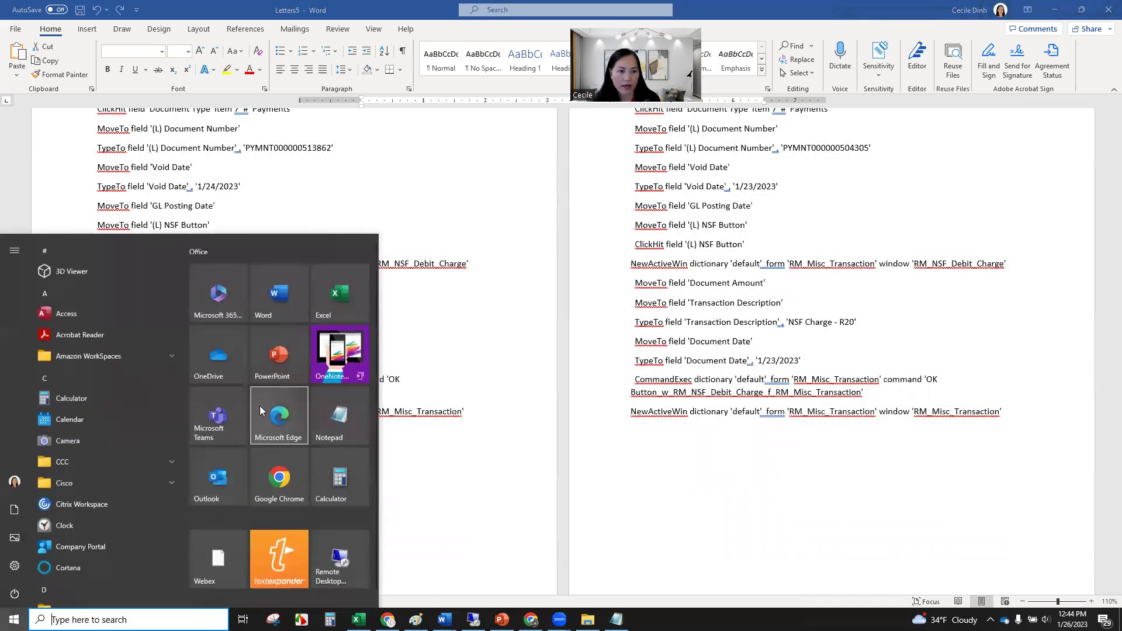
left_click(336, 408)
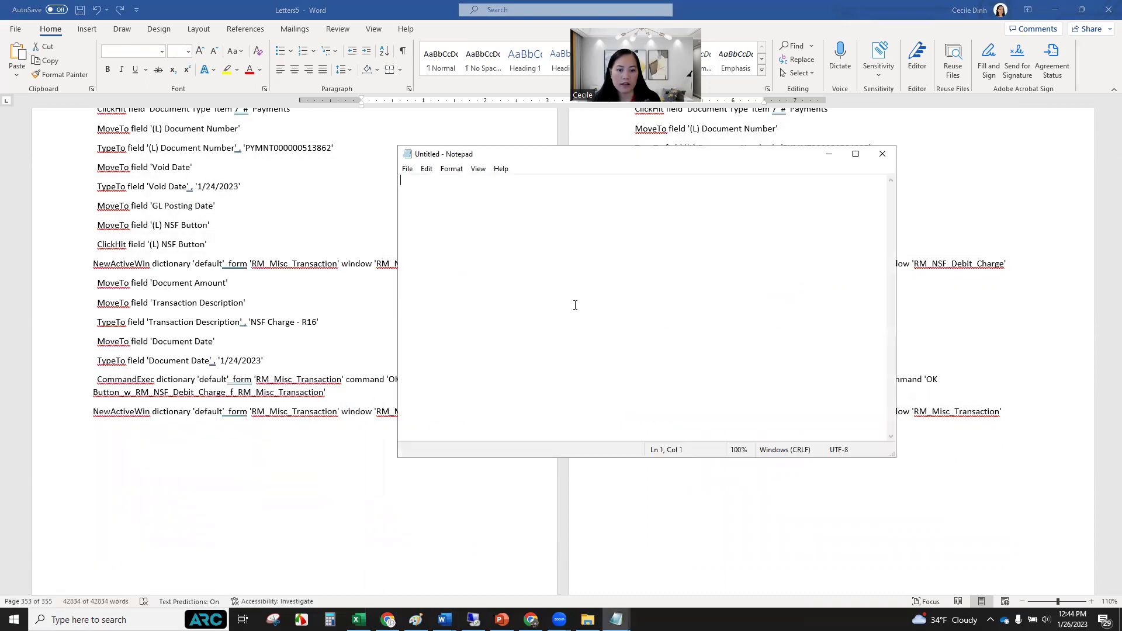
key("ctrl+v")
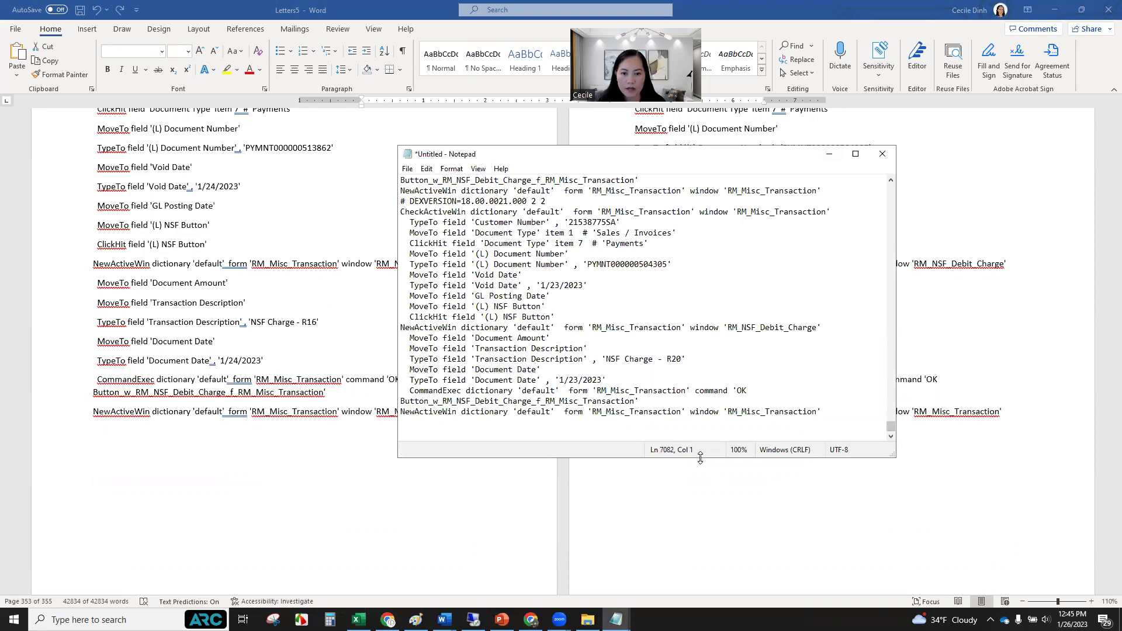
left_click_drag(700, 458, 702, 564)
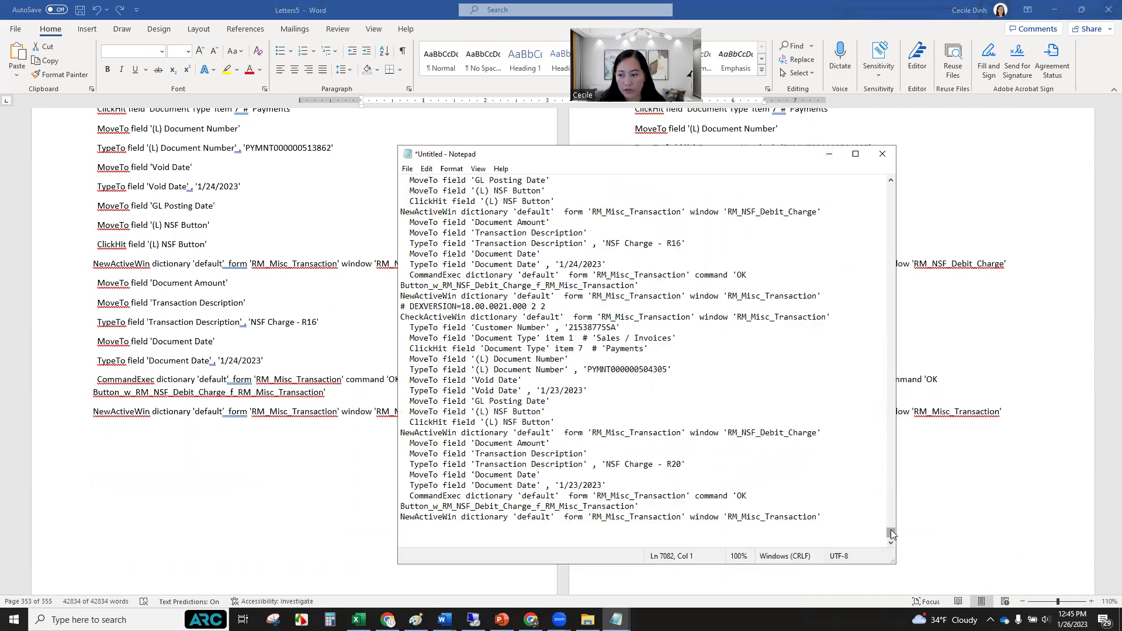
left_click_drag(892, 534, 884, 179)
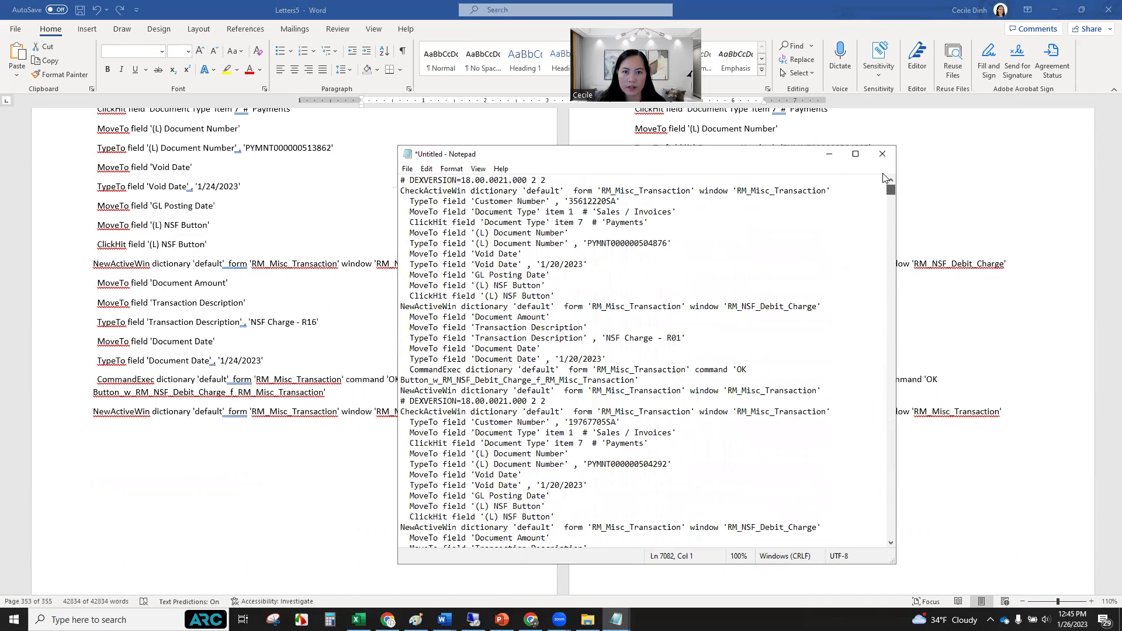
left_click(407, 168)
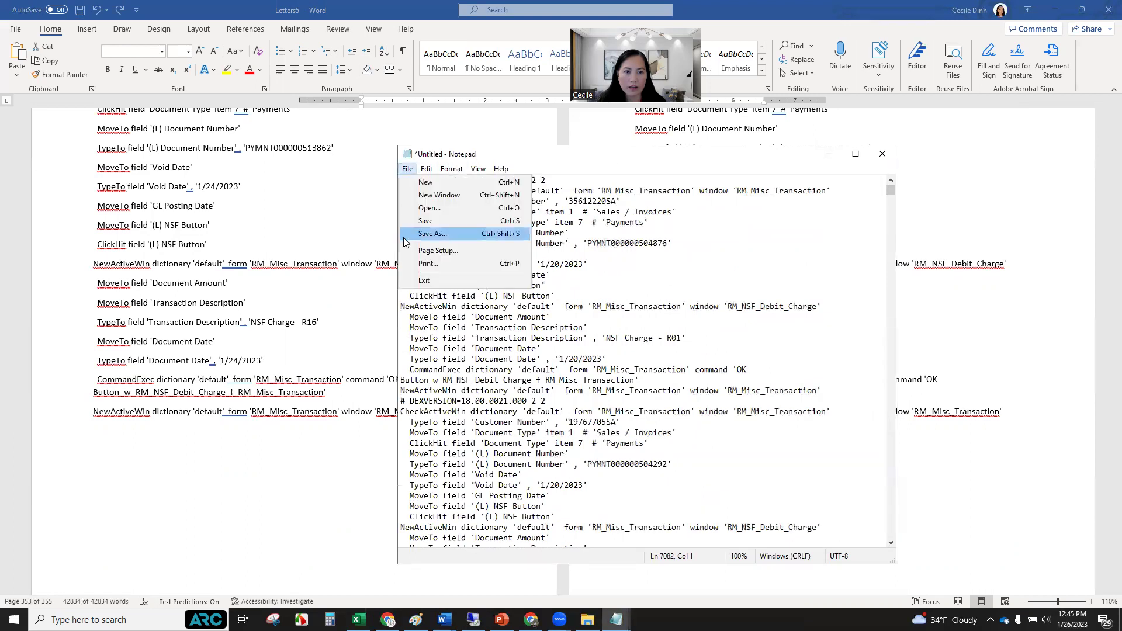
Save the Notepad text as NSF_data_012623.mac in the 2023 support cases folder and close Notepad.
left_click(434, 234)
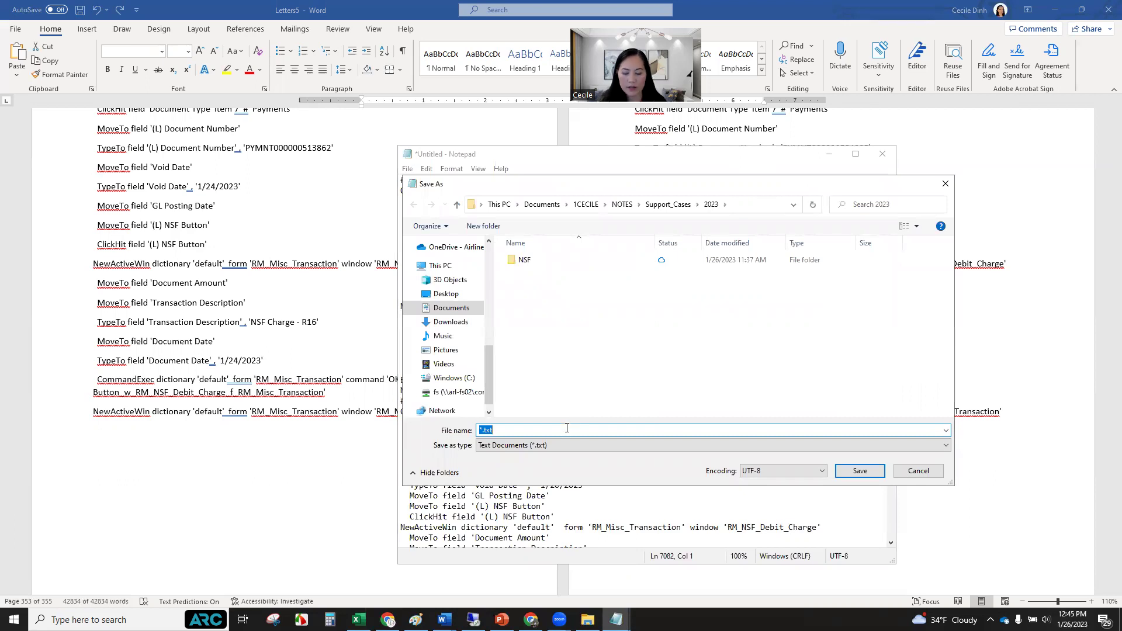
type("NSF")
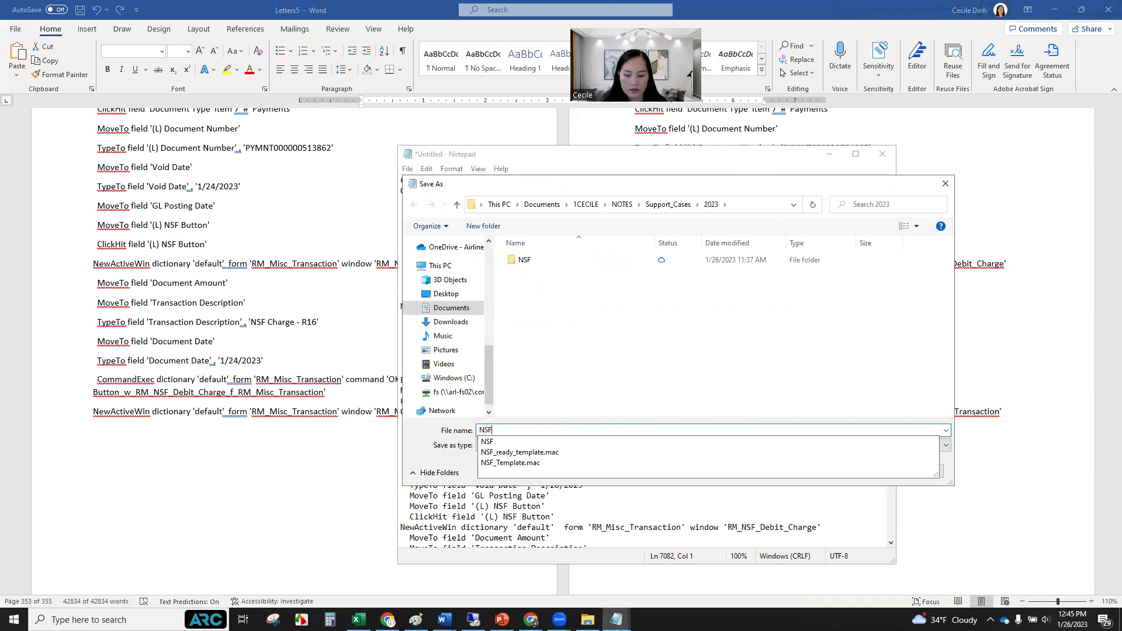
type("_data_012623")
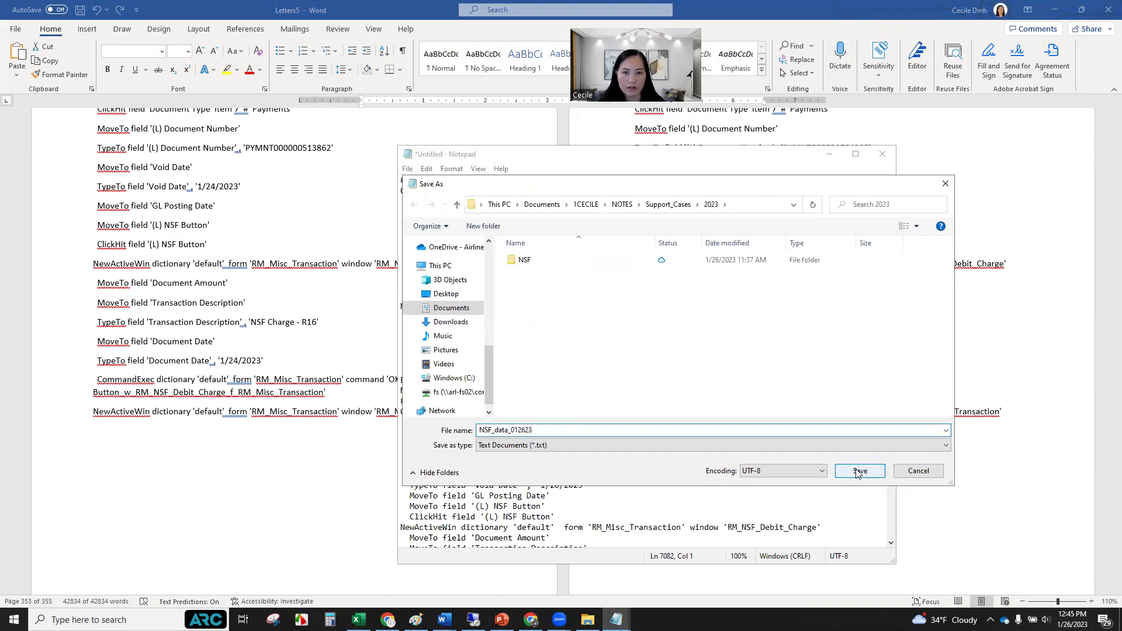
left_click(570, 431)
key("End")
type(".")
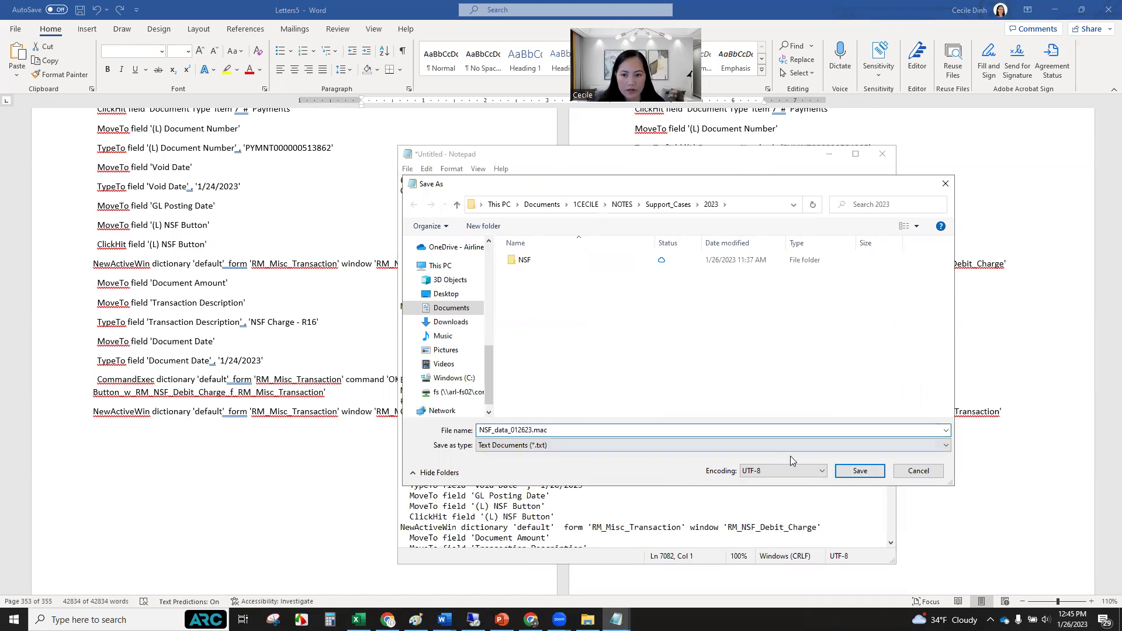
left_click(859, 472)
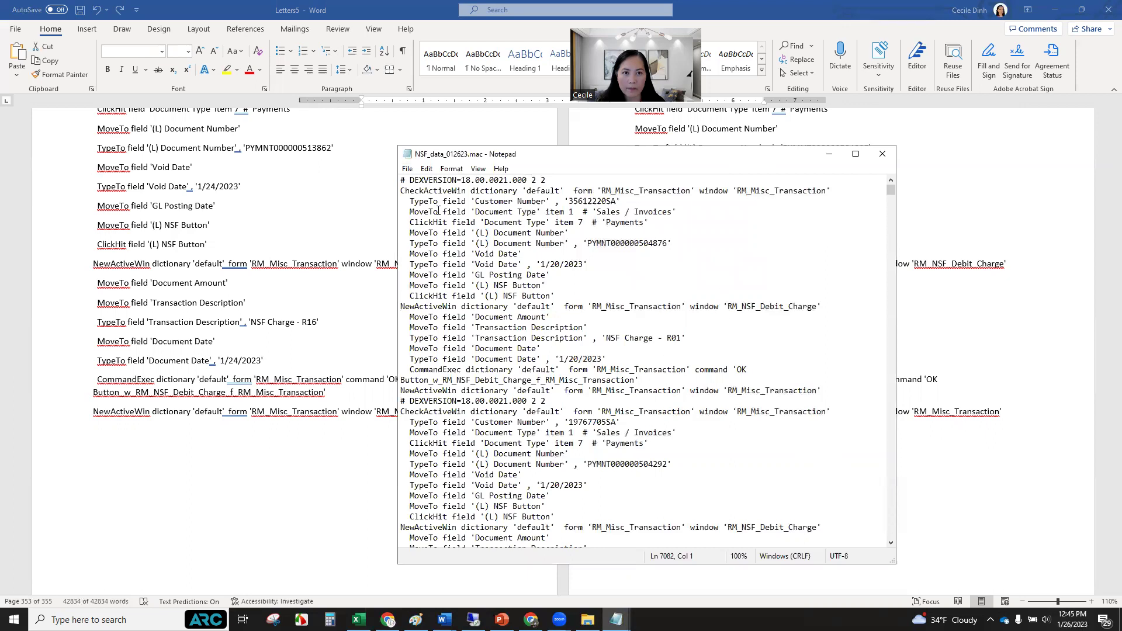
left_click(882, 157)
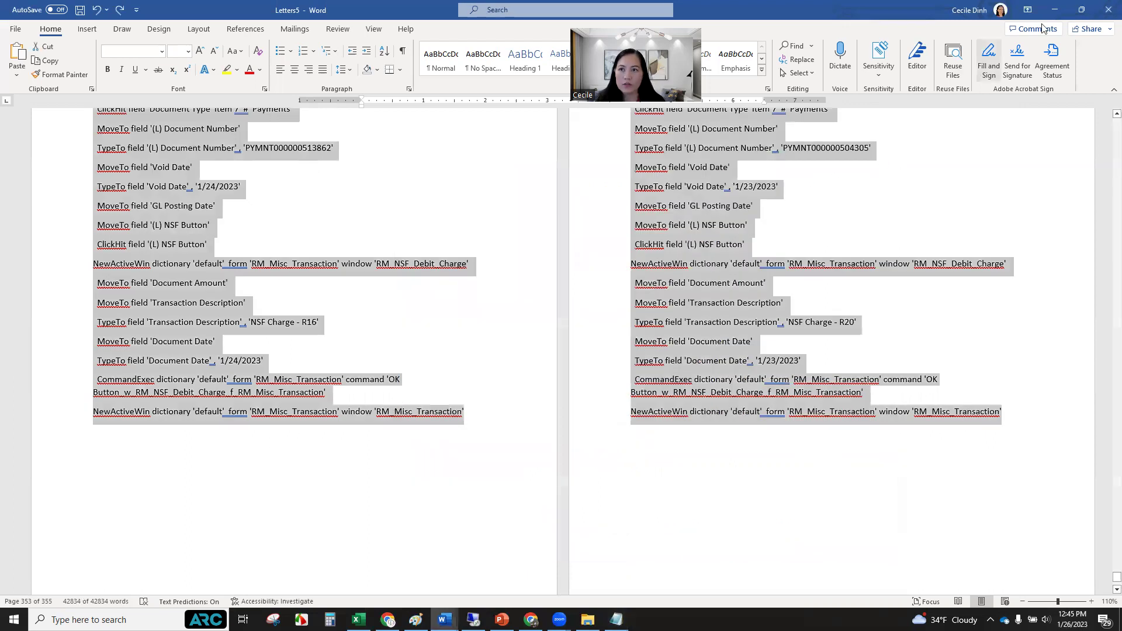
Minimize Word, close the NSF_Template.mac window, and return to Dynamics GP.
left_click(1056, 11)
left_click(1055, 10)
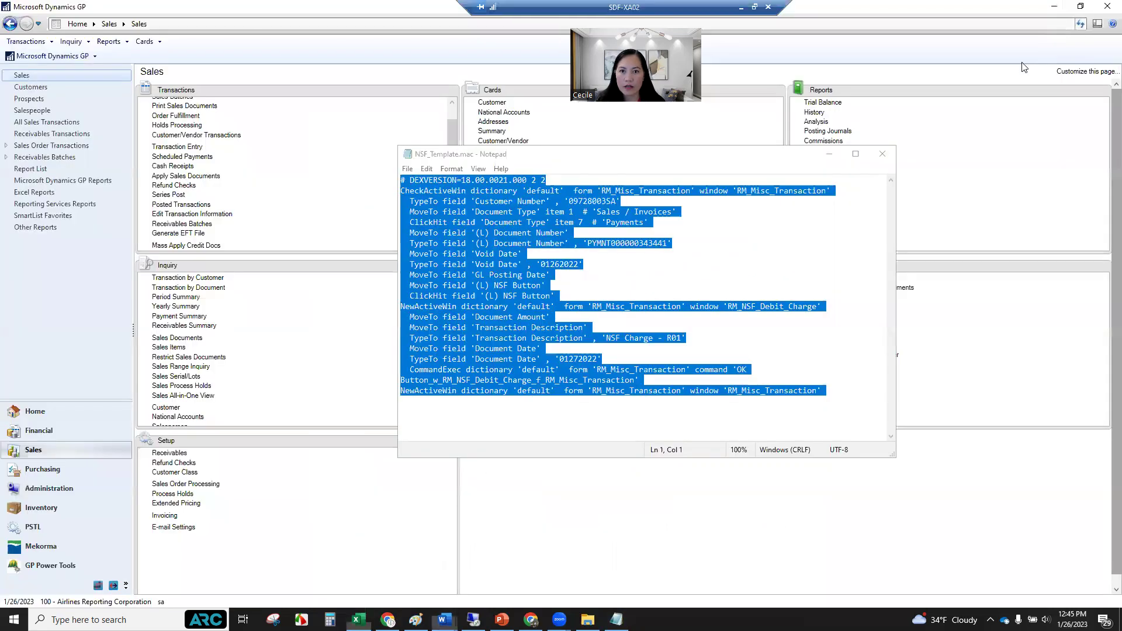
left_click(881, 154)
left_click(271, 541)
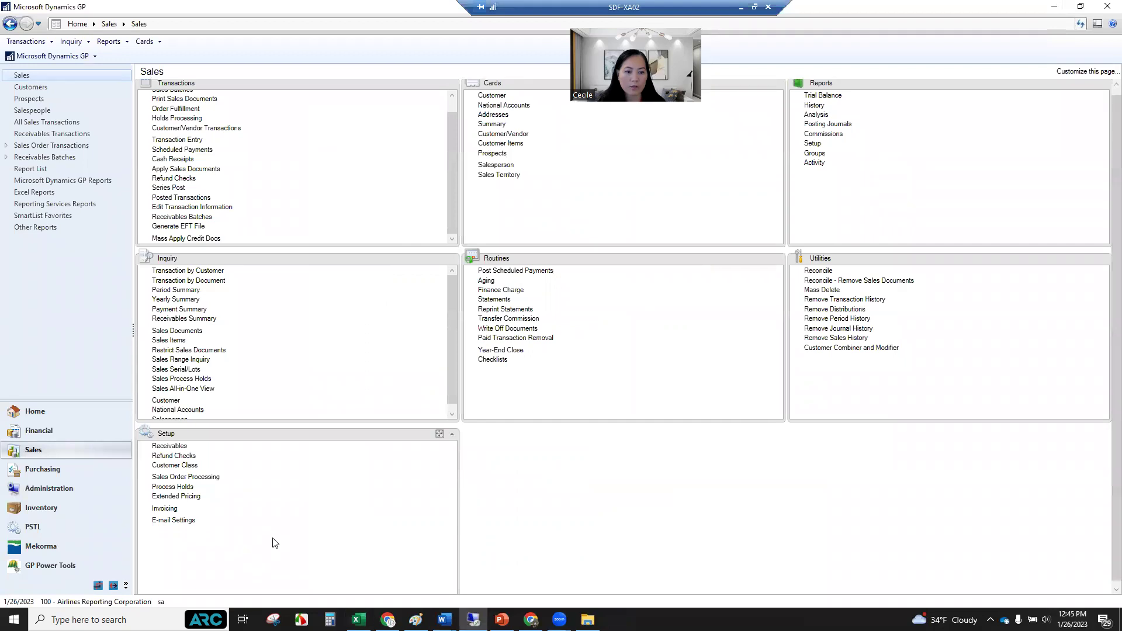
Browse the Start and quick-link menus, and briefly restore then re-maximize the GP window.
left_click(14, 620)
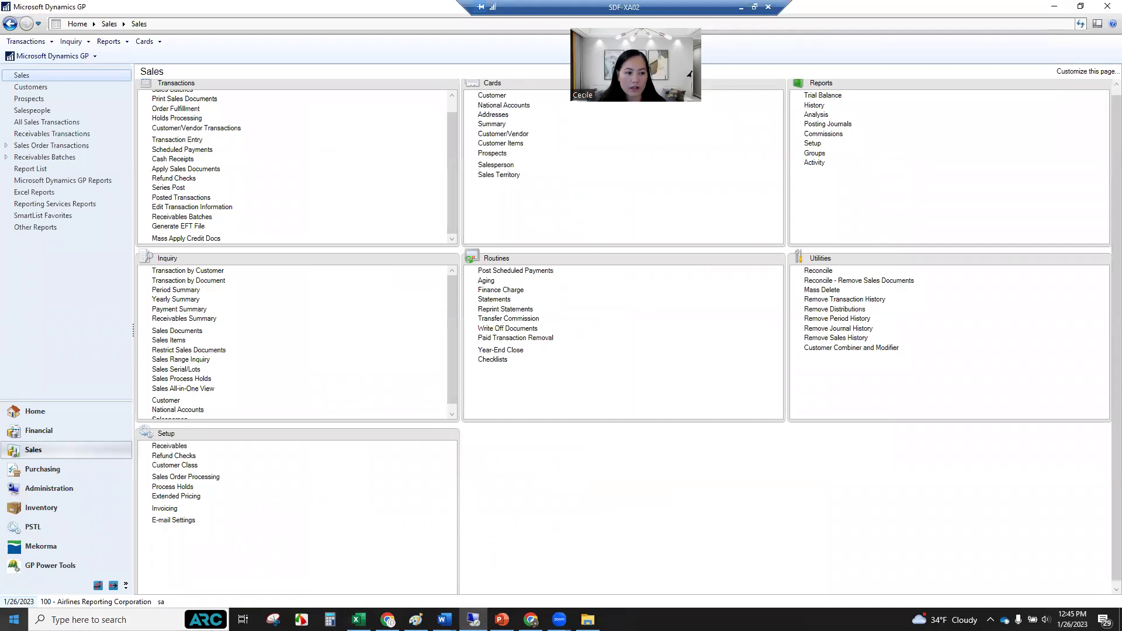
right_click(14, 619)
left_click(506, 538)
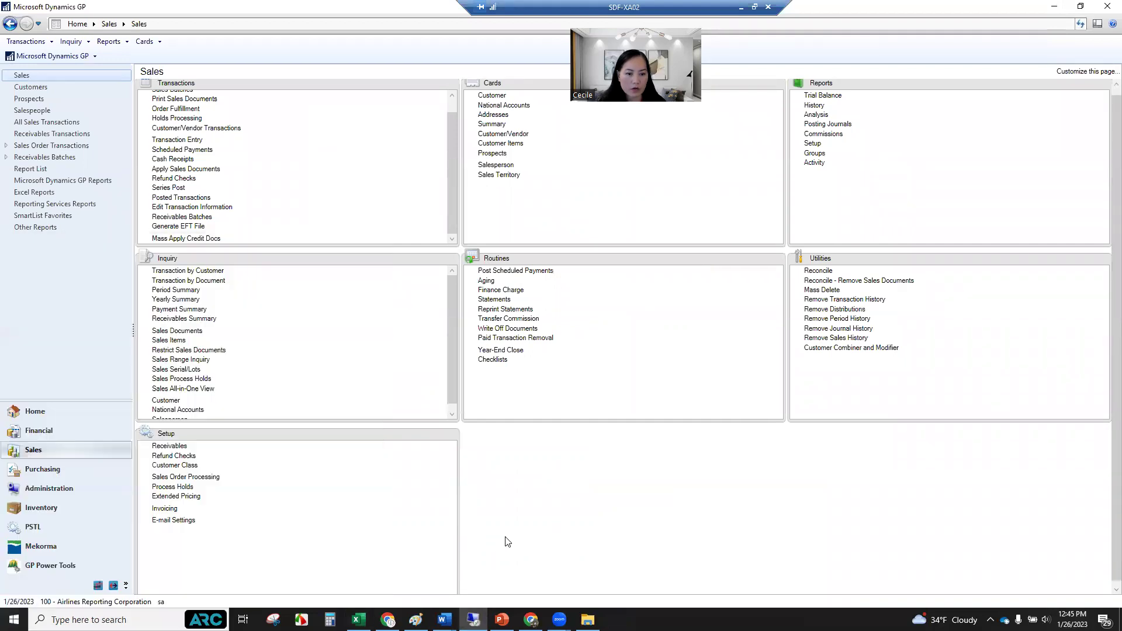
scroll(1107, 578, "down", 1)
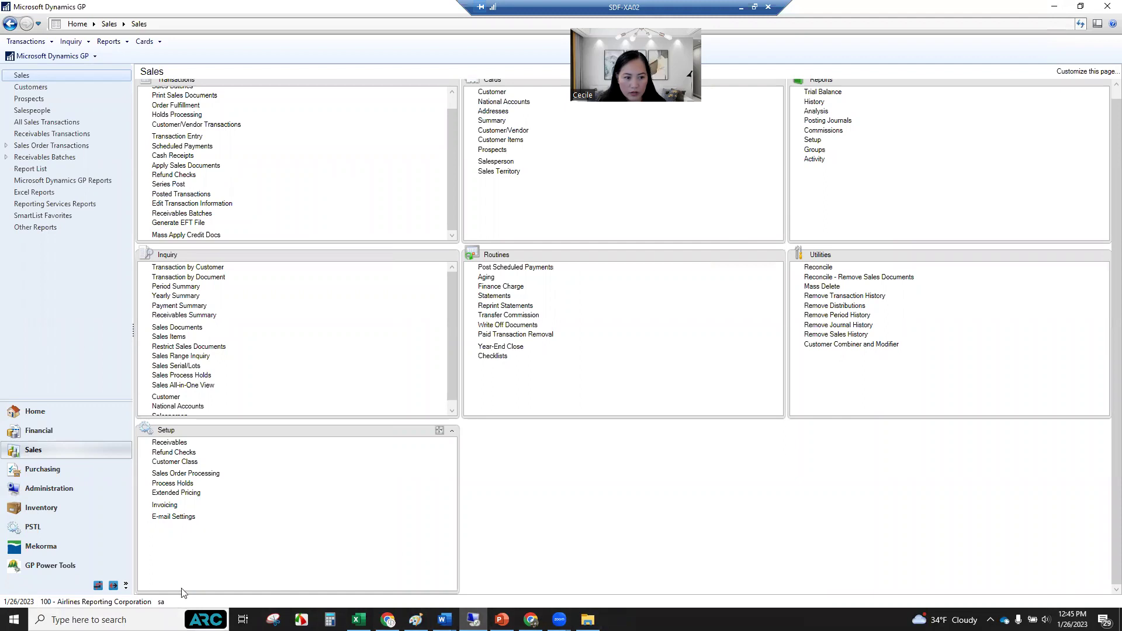
right_click(14, 620)
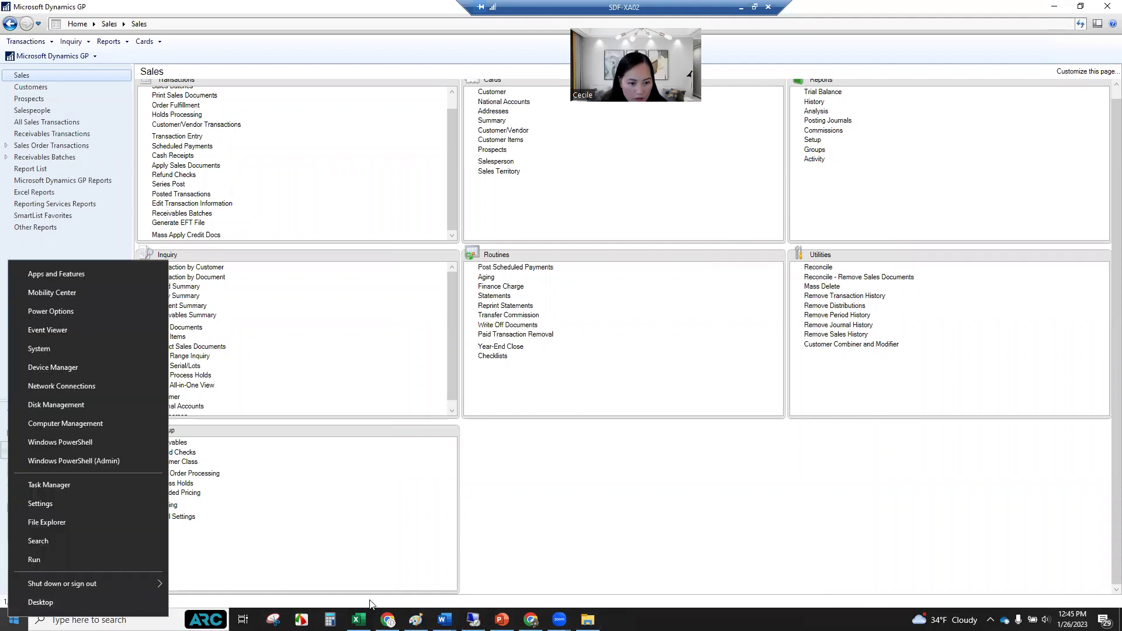
left_click(346, 565)
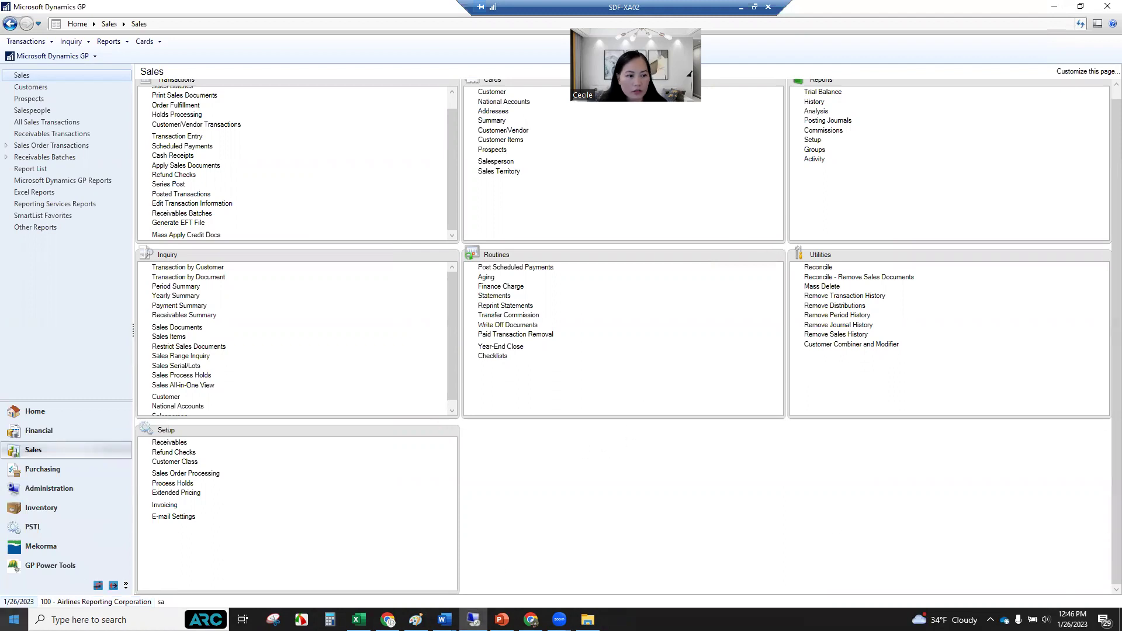
left_click(14, 620)
left_click(664, 526)
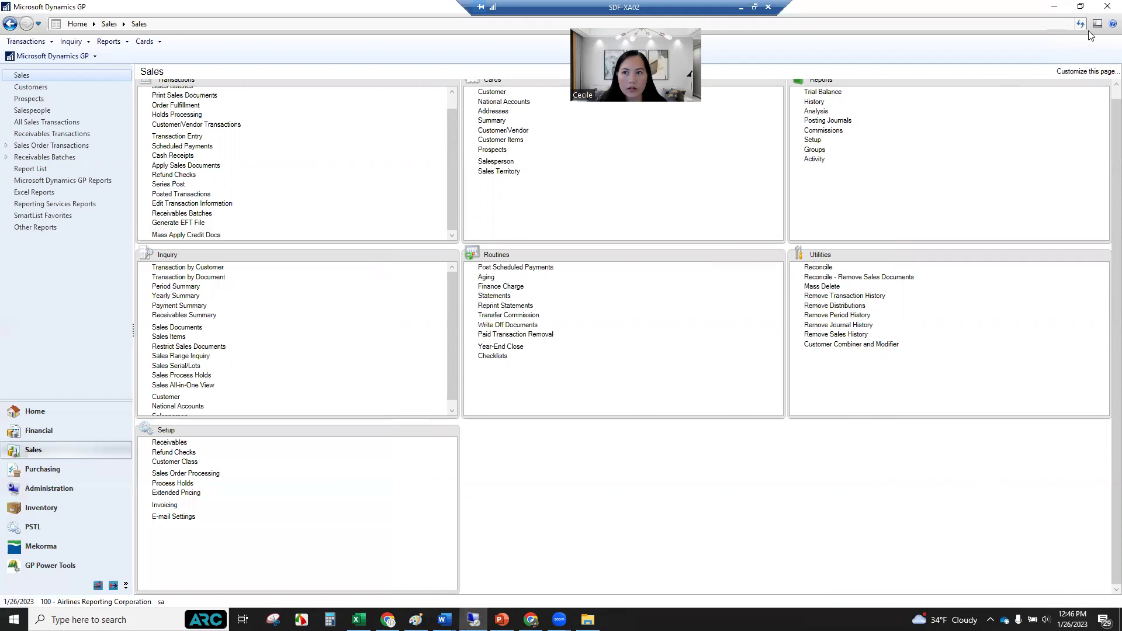
left_click(1081, 7)
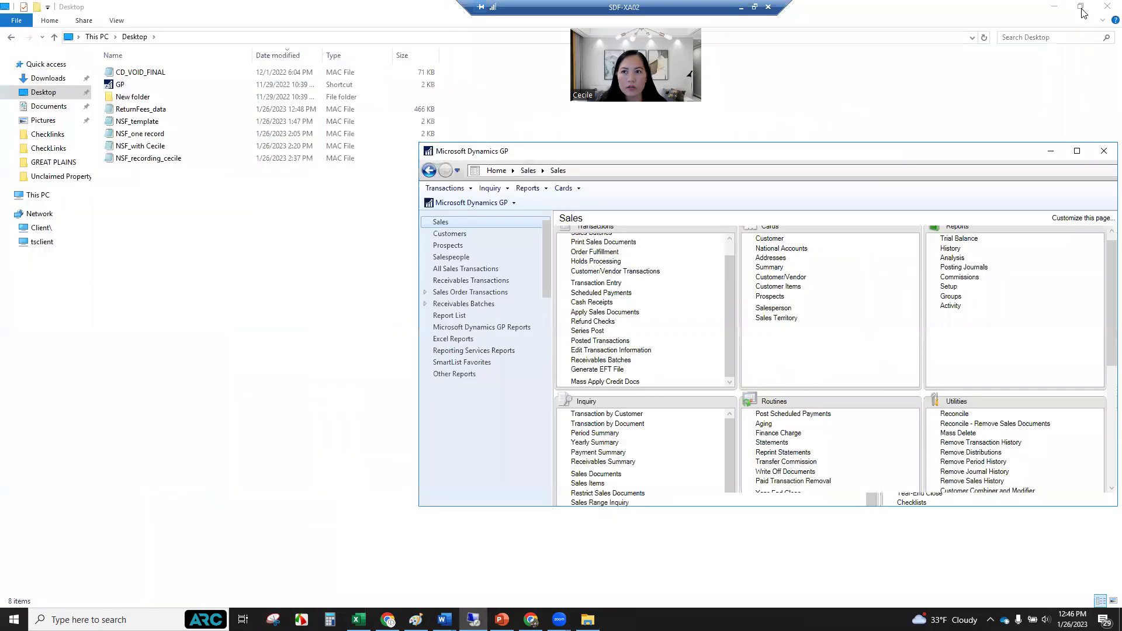
left_click(1077, 151)
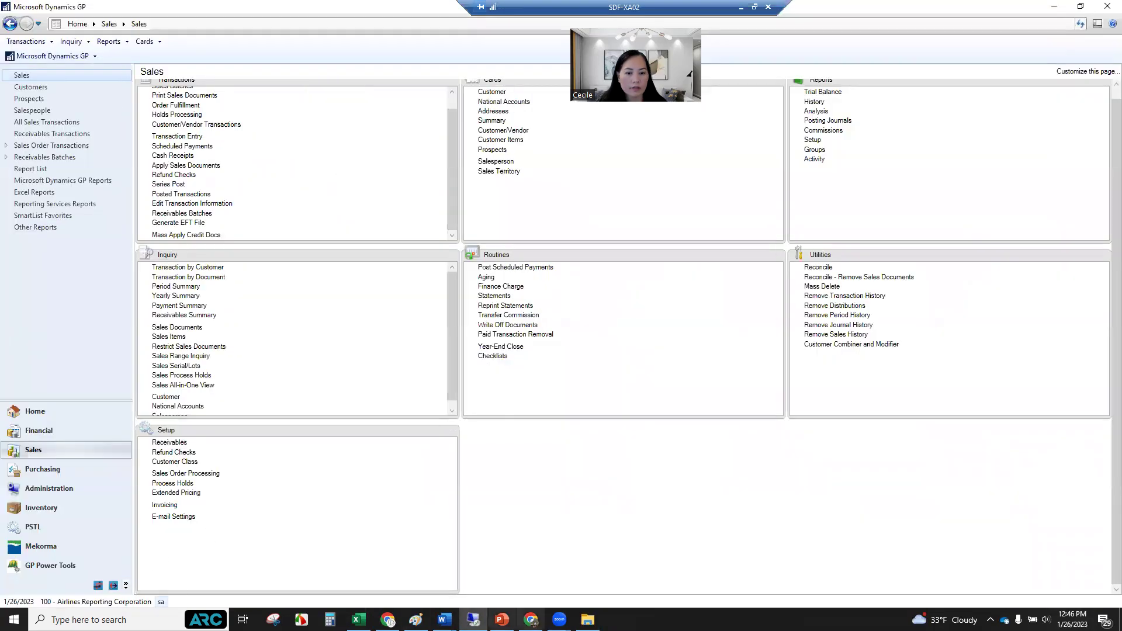
Launch File Explorer from the Win+X quick-link menu and restore down the GP window.
right_click(15, 611)
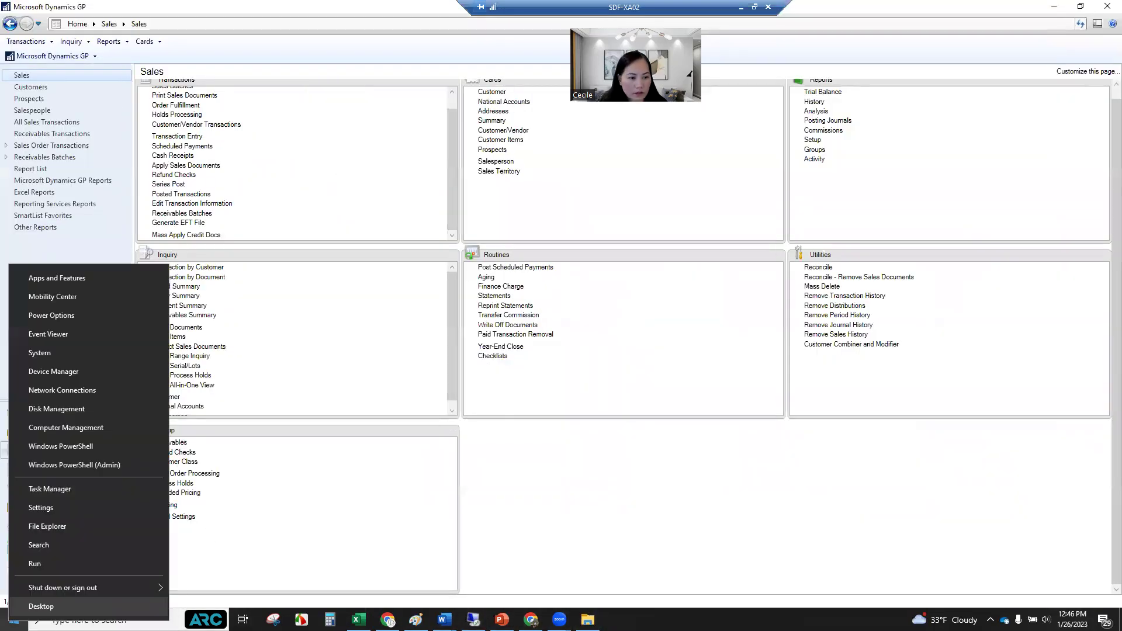
key("Escape")
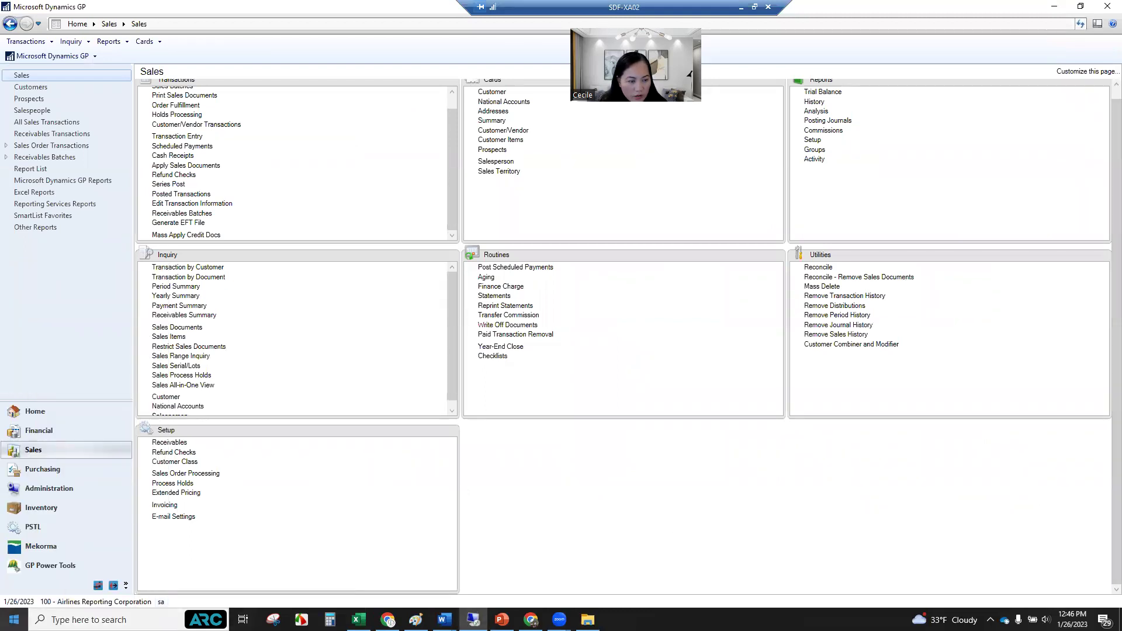
right_click(14, 619)
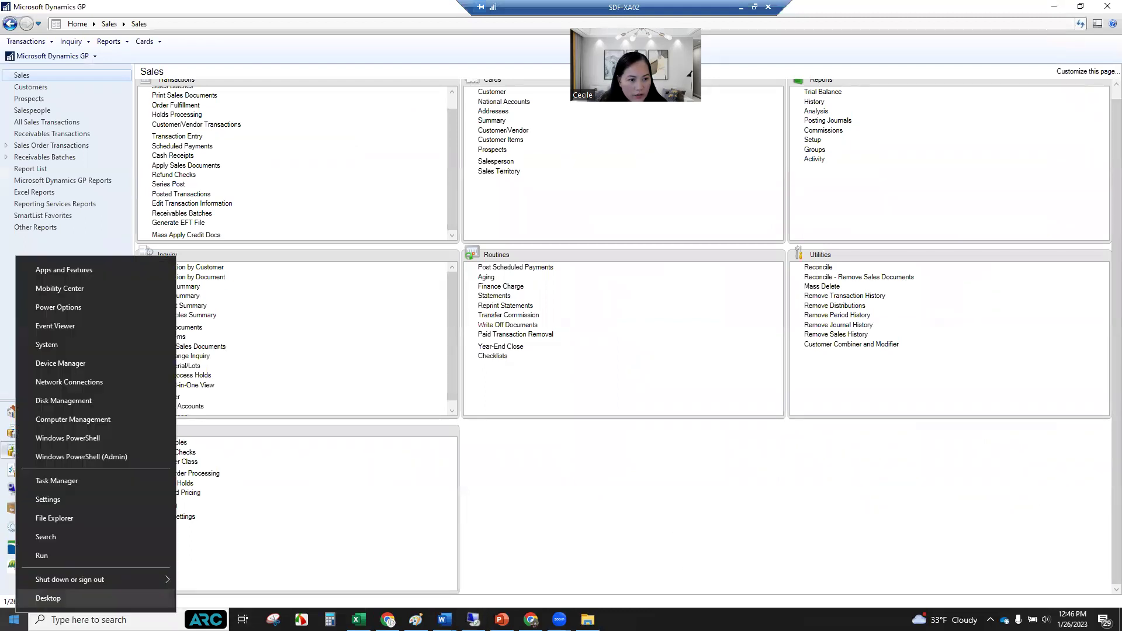
left_click(62, 521)
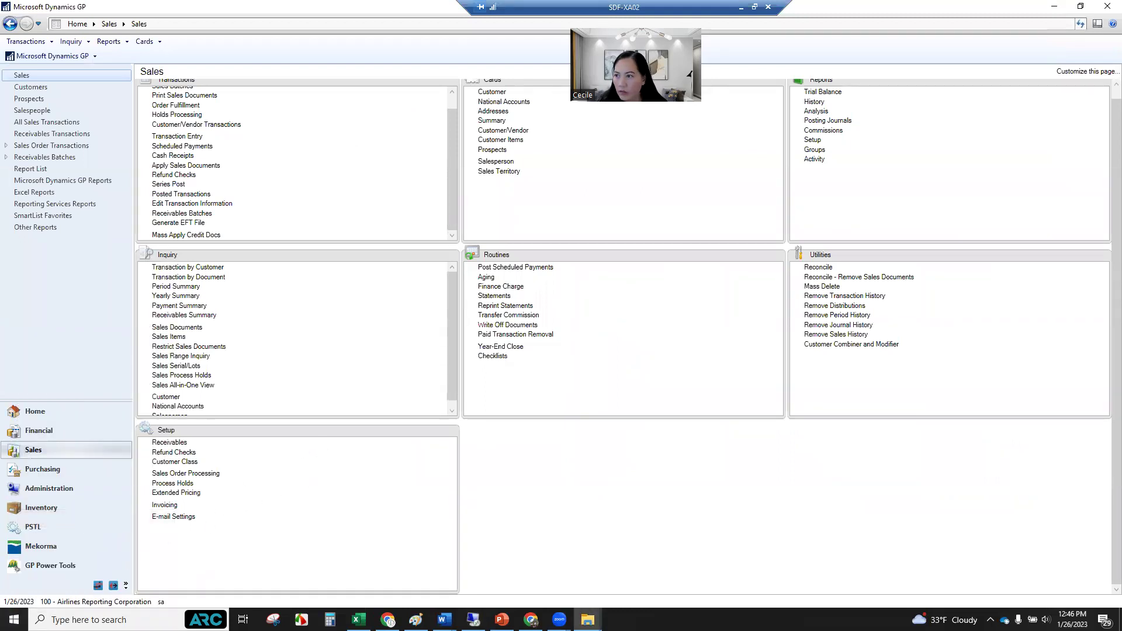
left_click(846, 468)
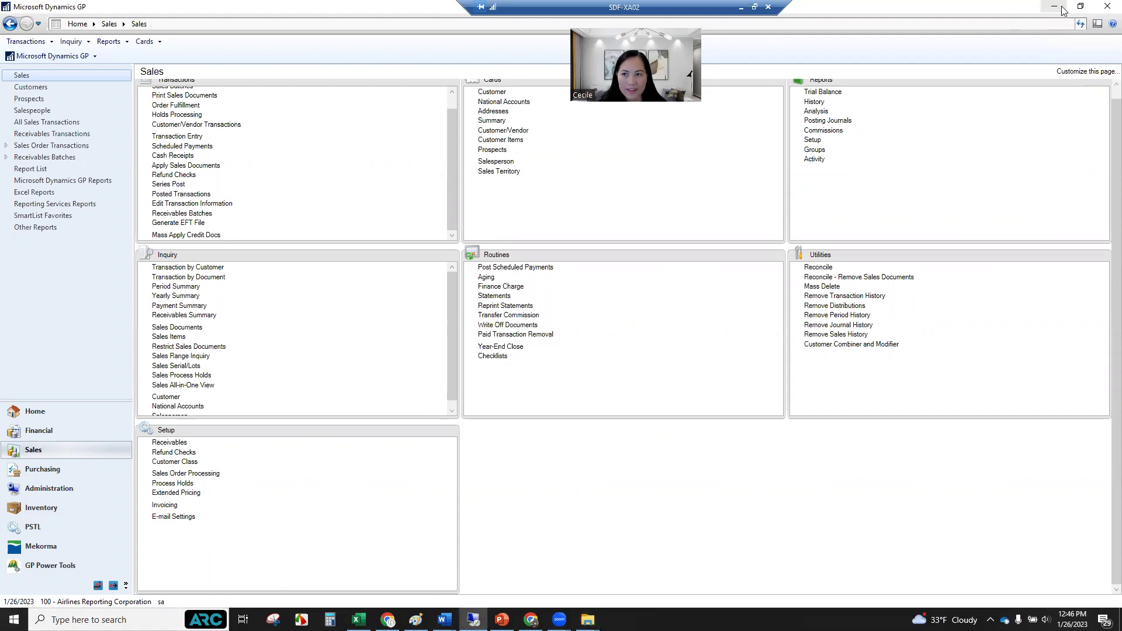
left_click(1081, 11)
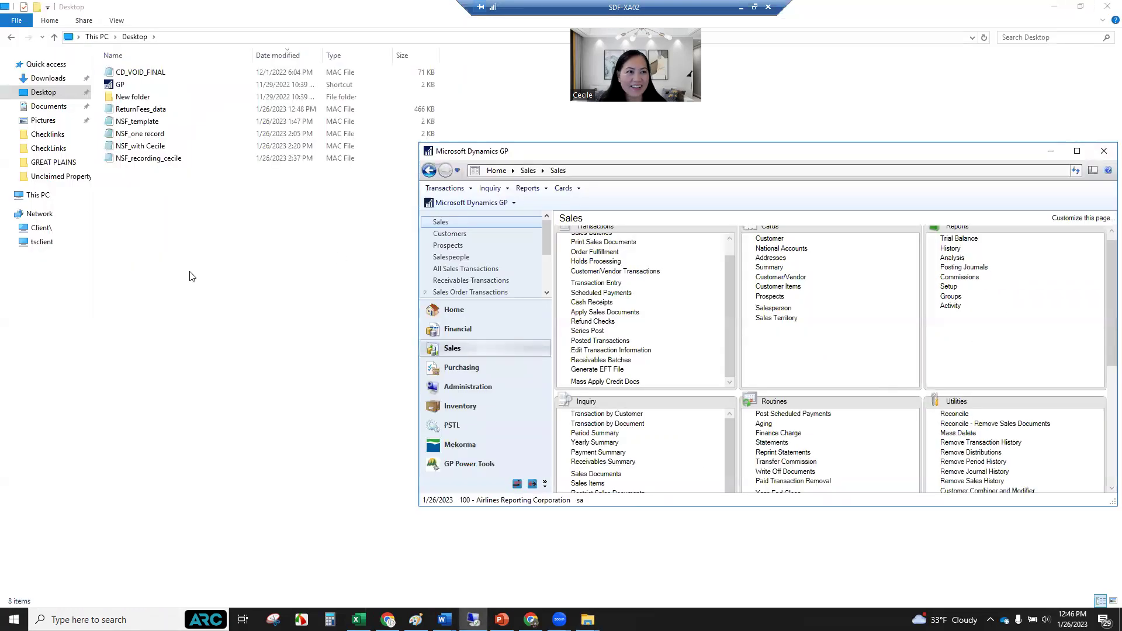
Resize File Explorer and delete the three old NSF recording files, including NSF_one.
left_click(173, 247)
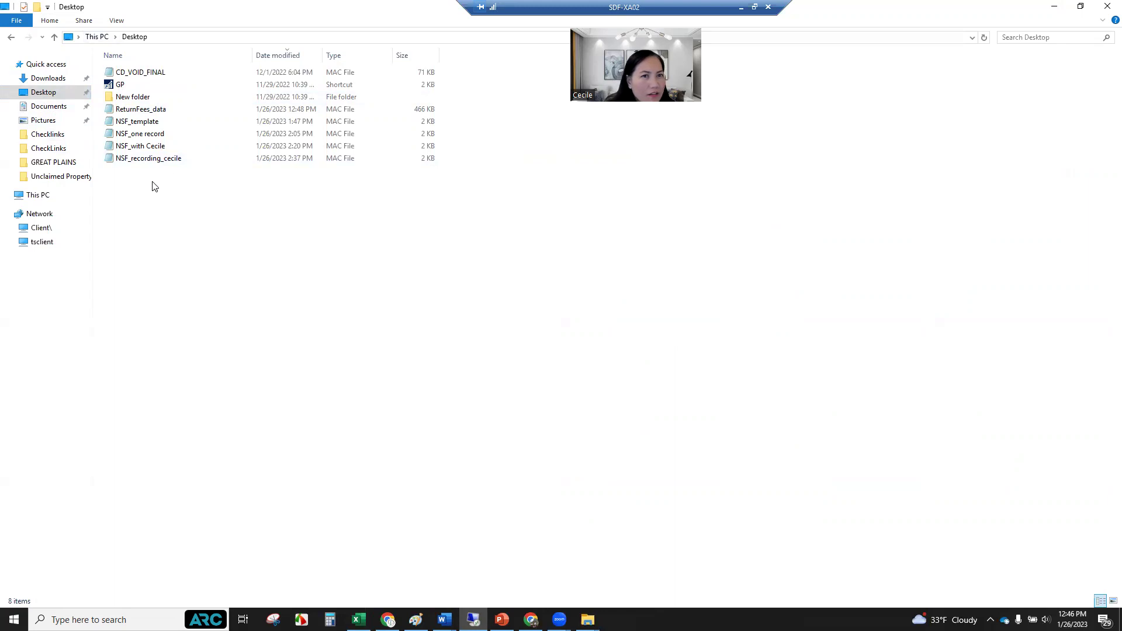
left_click_drag(247, 7, 425, 139)
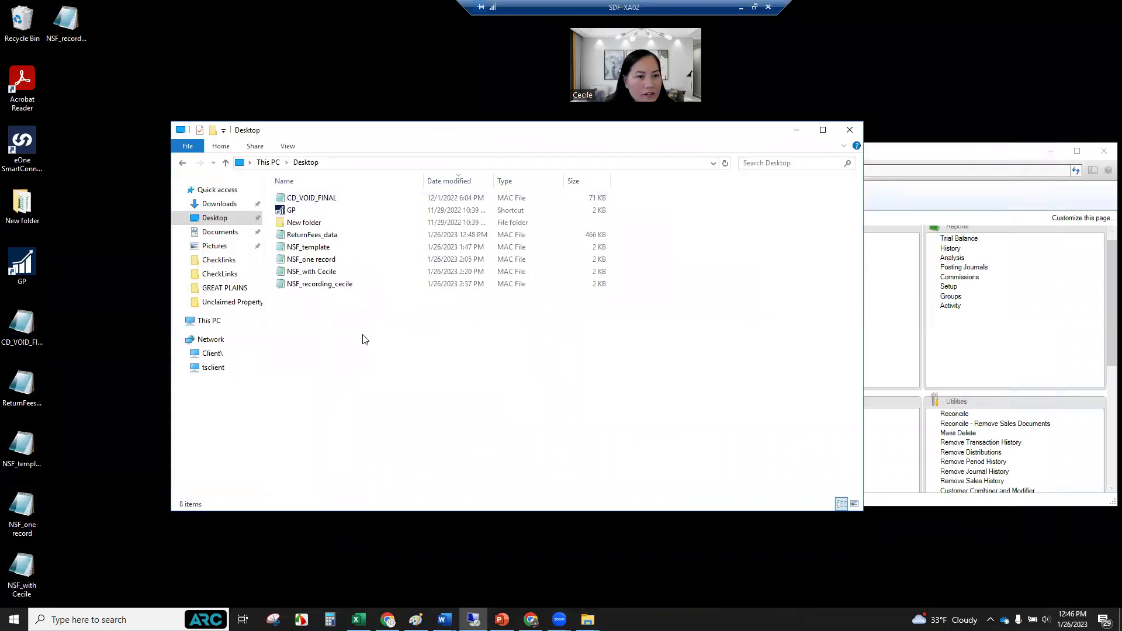
left_click(351, 284)
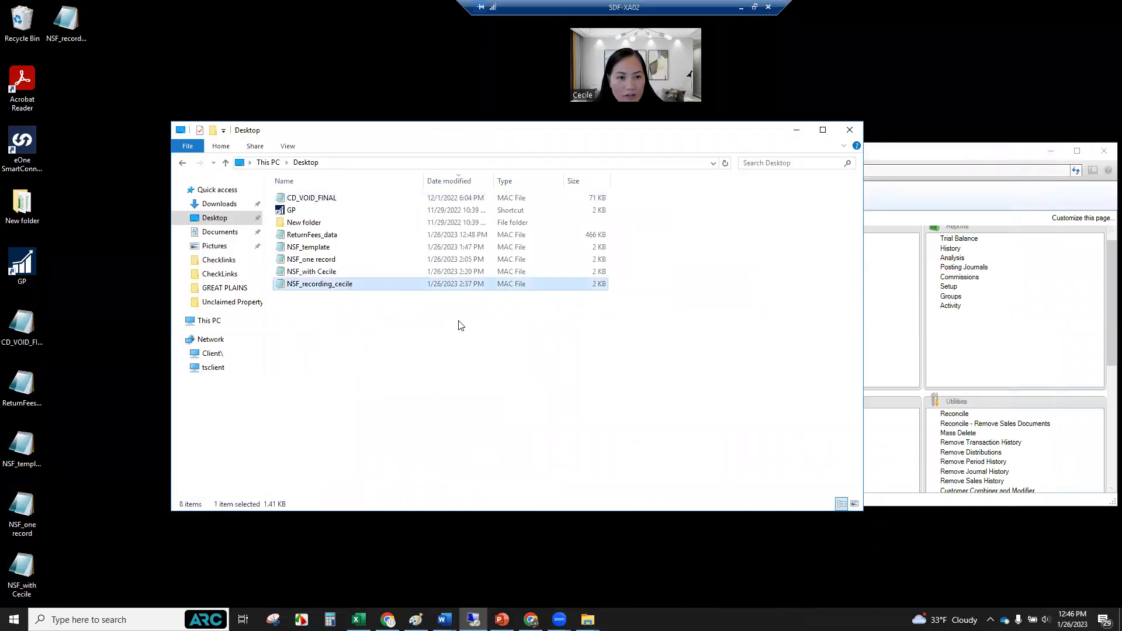
left_click(359, 272)
key("Delete")
left_click(354, 260)
key("Delete")
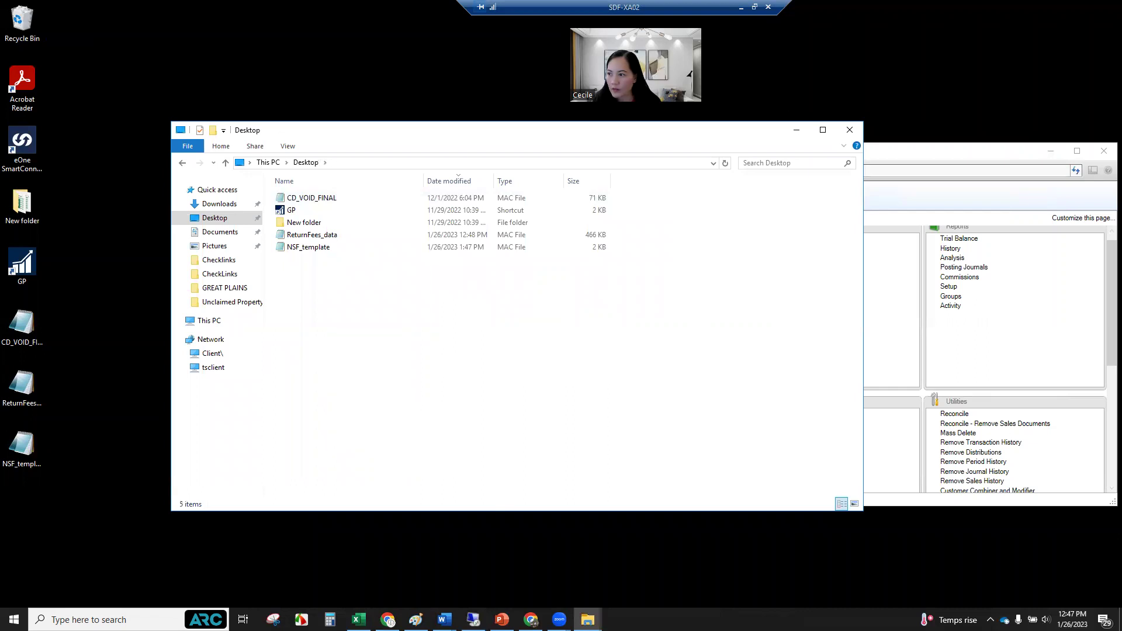
Paste NSF_data_012623 into the Desktop folder and bring GP back to front.
right_click(388, 312)
left_click(415, 376)
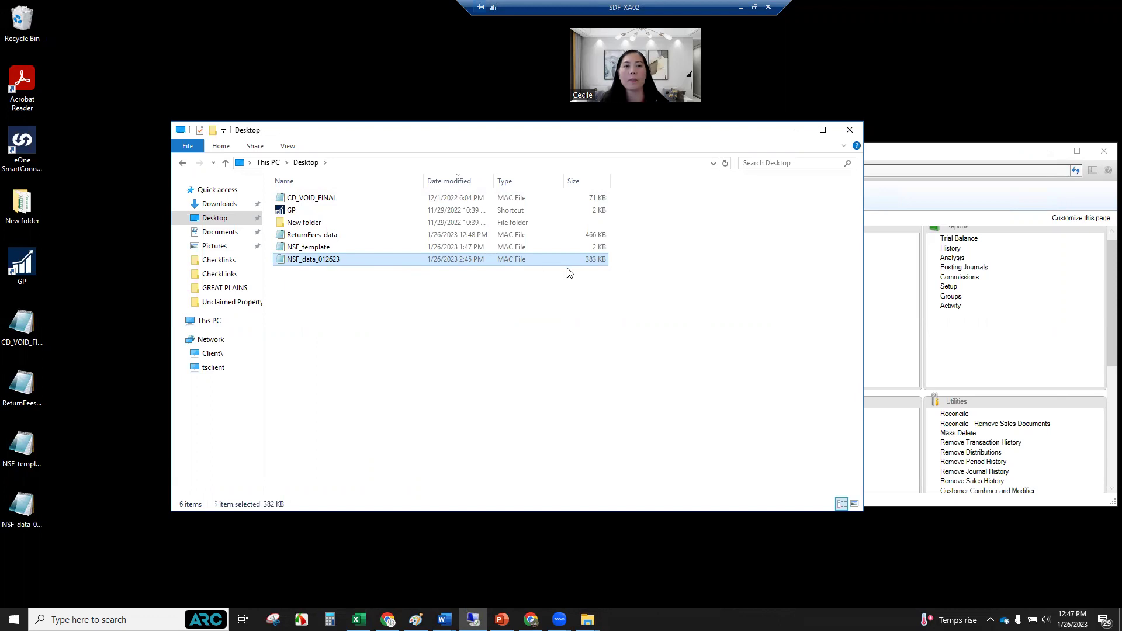
left_click(973, 162)
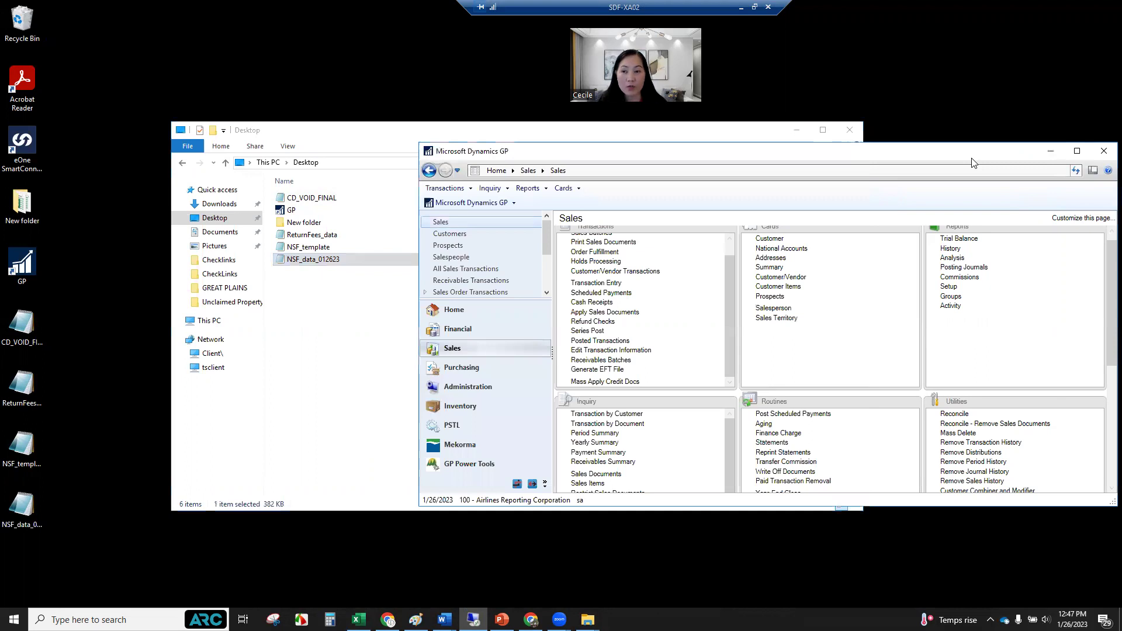
Maximize GP and open Receivables Posted Transaction Maintenance from the Sales page.
left_click(1078, 152)
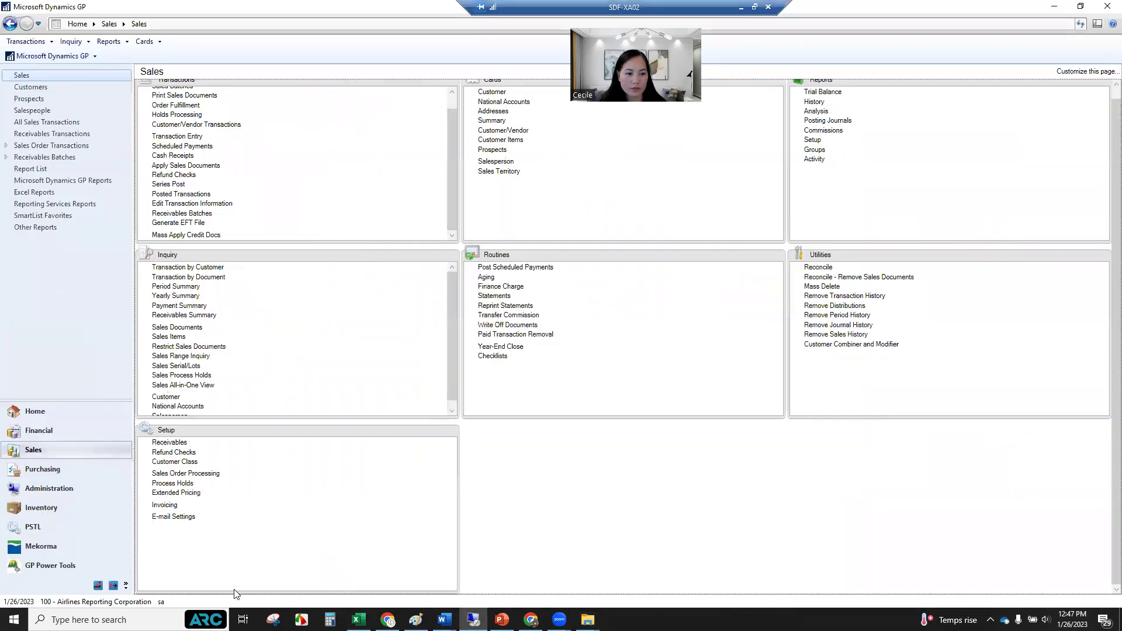
left_click(46, 451)
left_click(175, 202)
left_click_drag(369, 158, 604, 188)
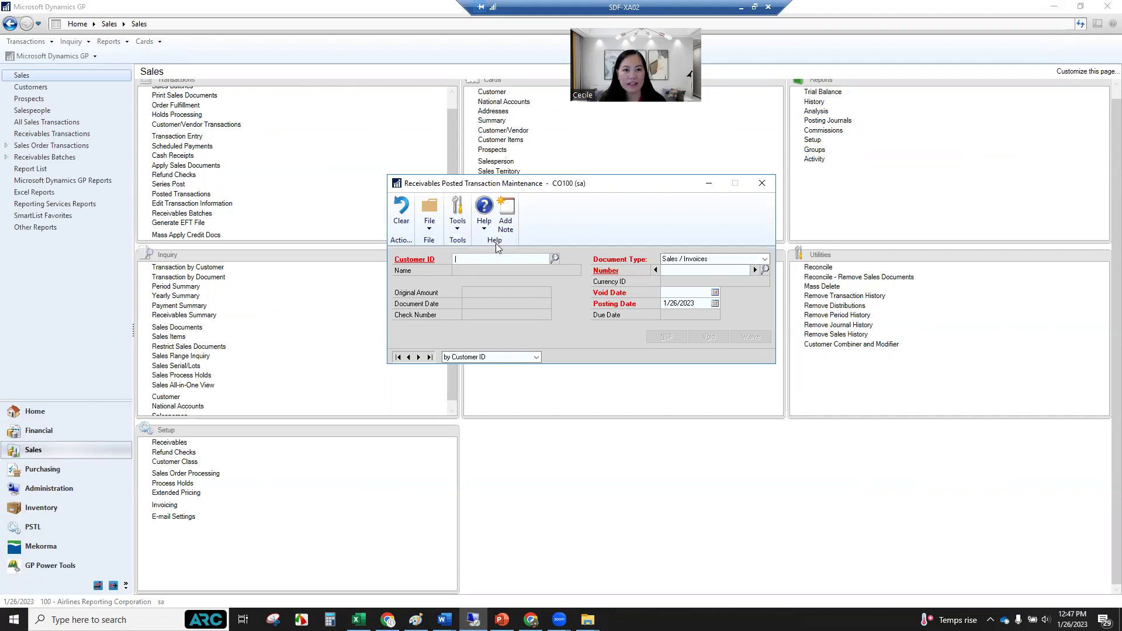
Inquire transactions by customer, review the $195.00 SLS and PMT rows, and close the inquiry.
left_click(193, 269)
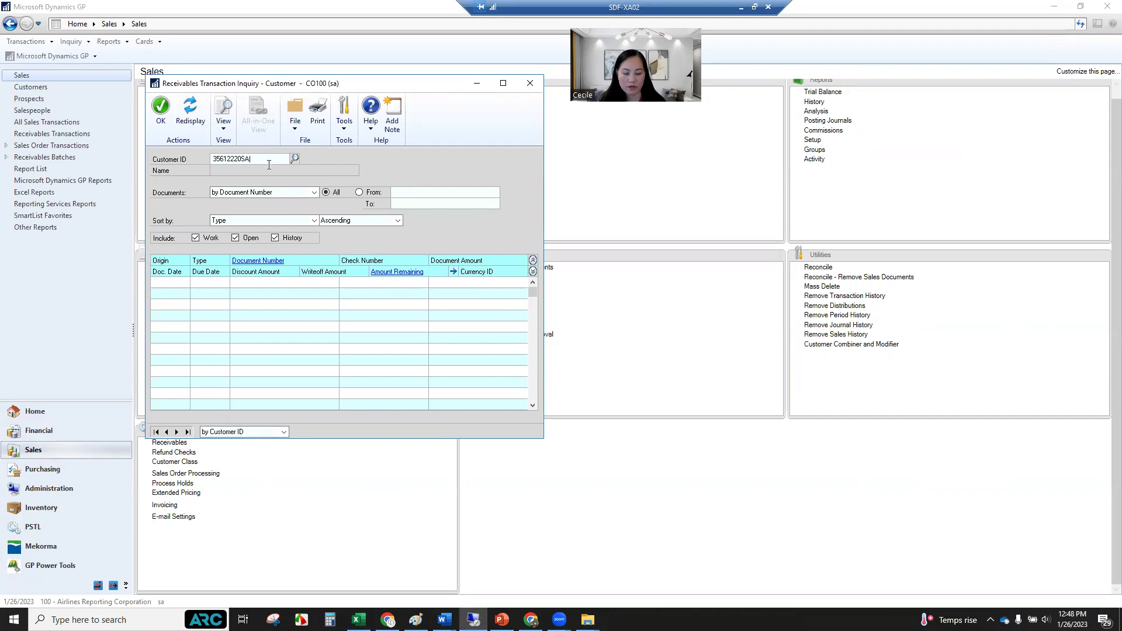
key("Tab")
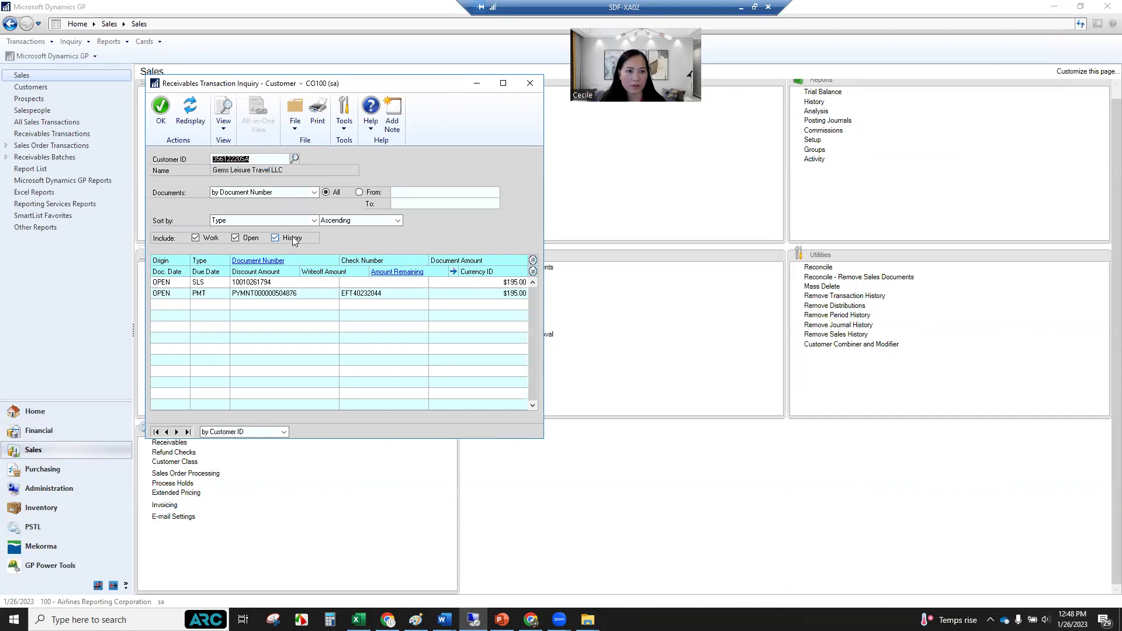
left_click(190, 112)
key("ctrl+c")
left_click(302, 295)
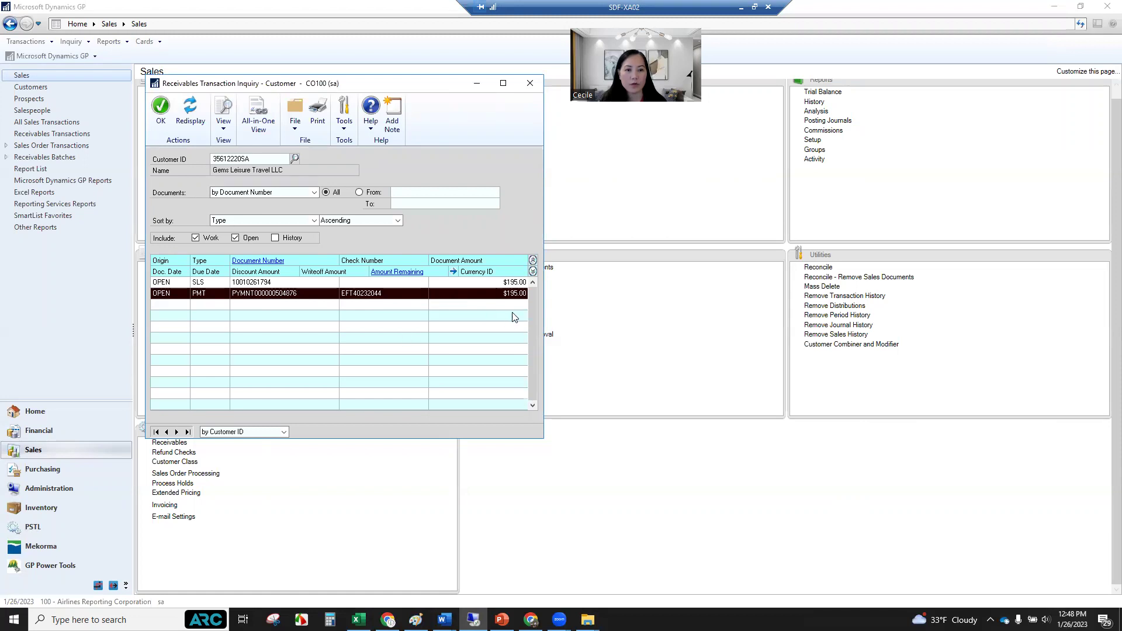
left_click(530, 85)
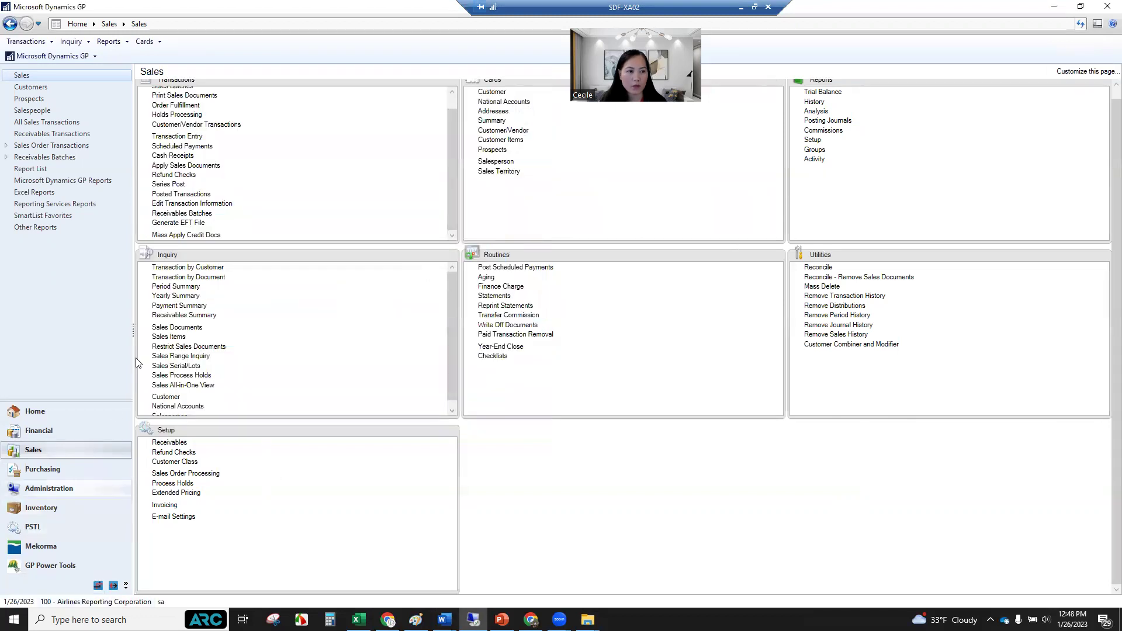
Reopen posted transaction maintenance and choose Tools > Macro > Play to open the Select a Macro to play dialog.
left_click(179, 203)
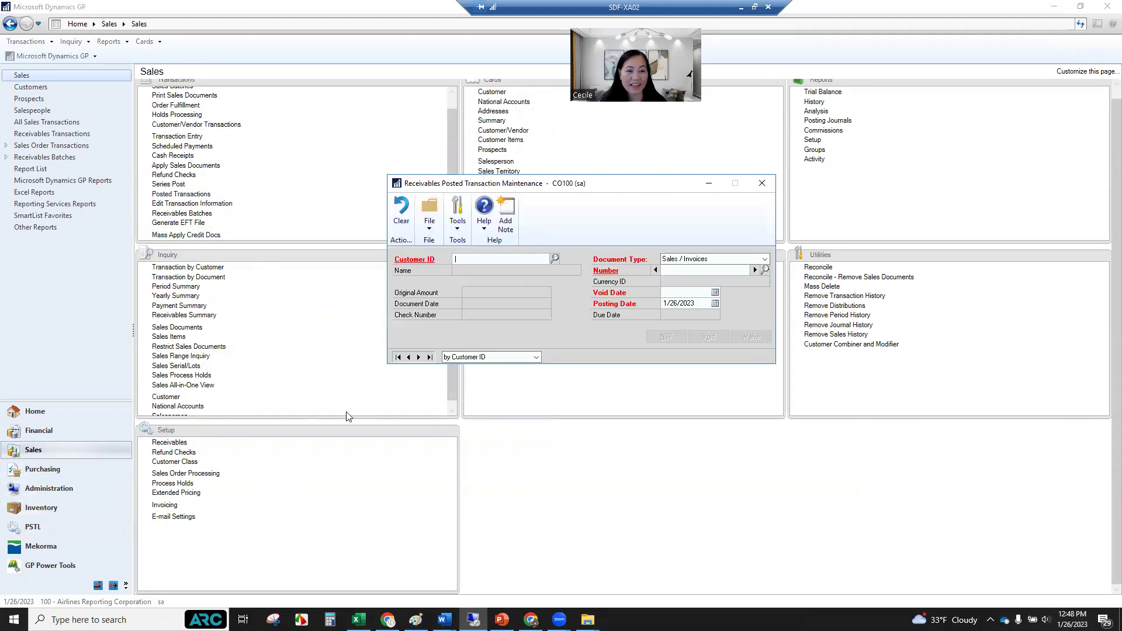
left_click_drag(604, 185, 591, 153)
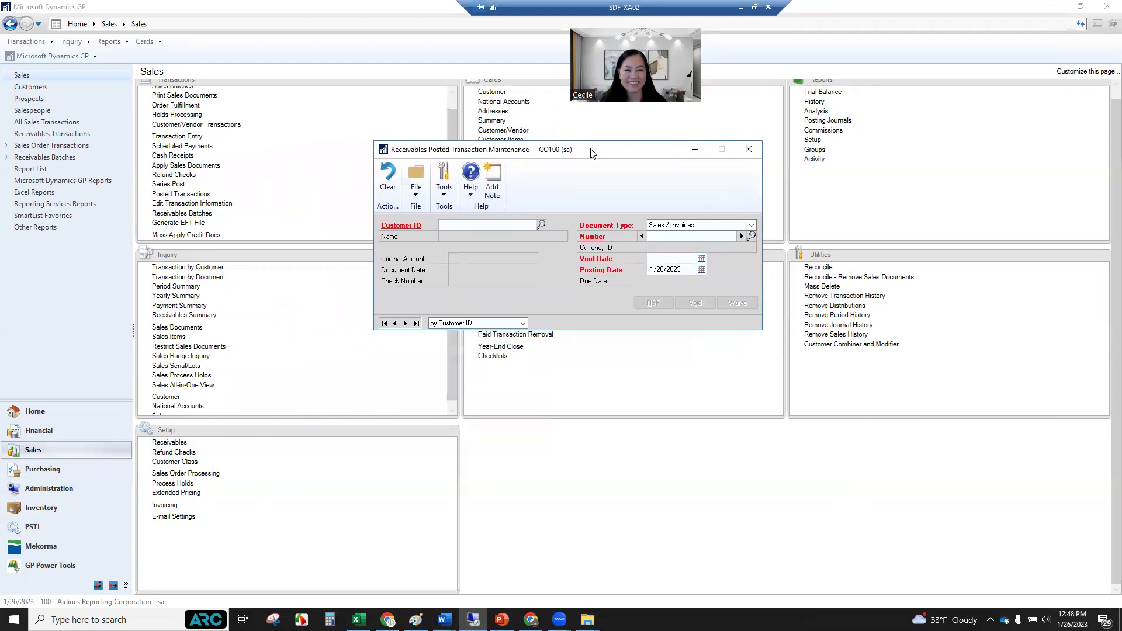
left_click(448, 195)
mouse_move(474, 234)
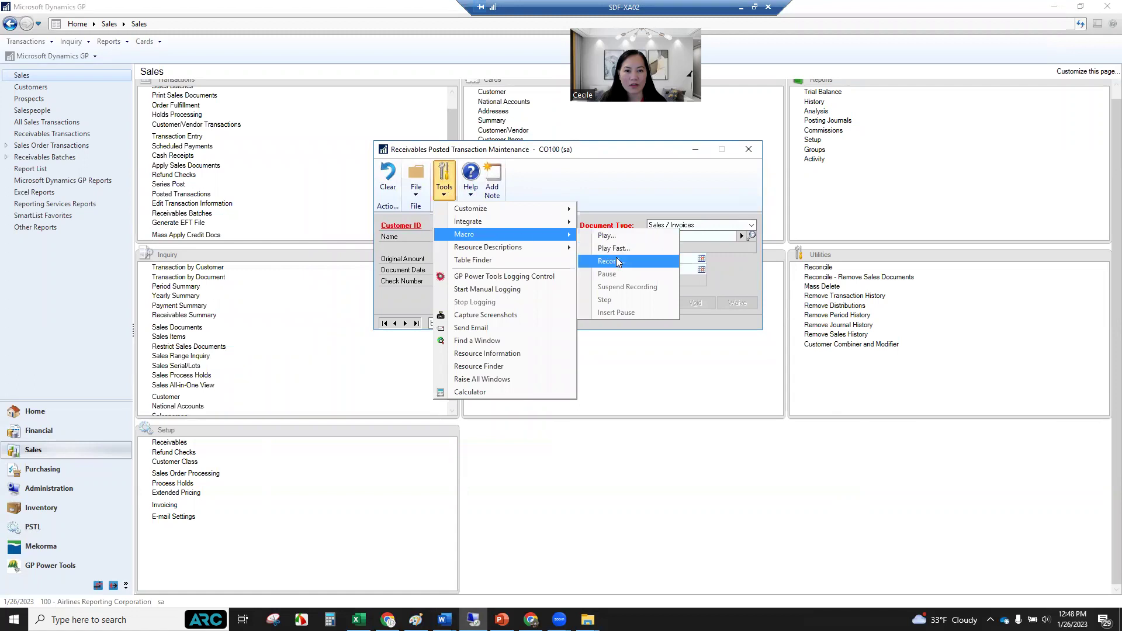
left_click(608, 236)
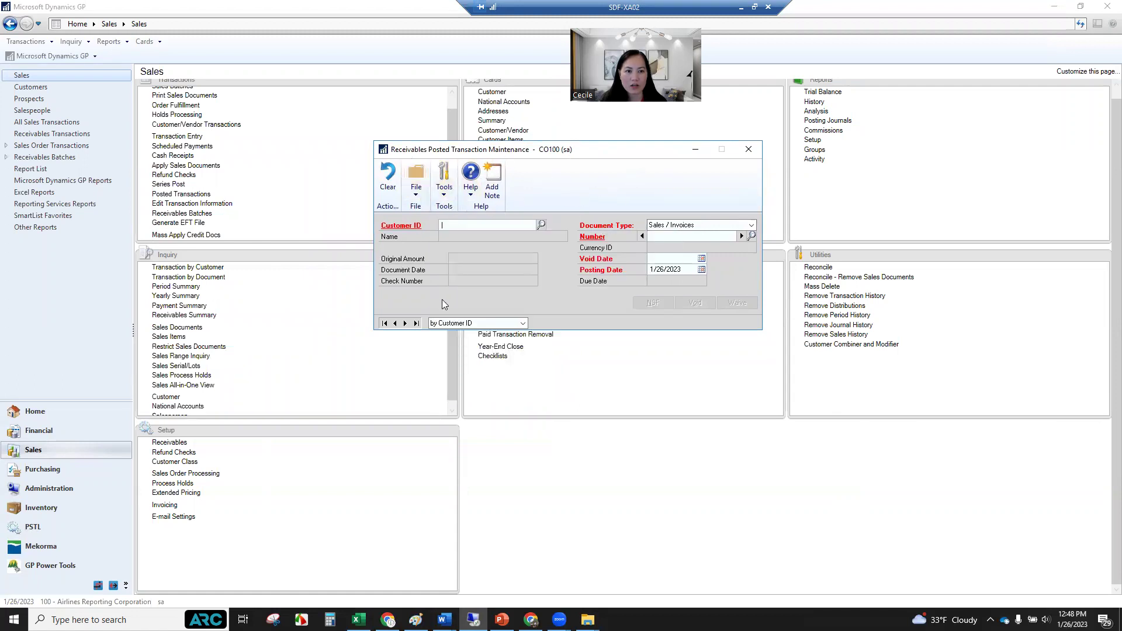
left_click(445, 193)
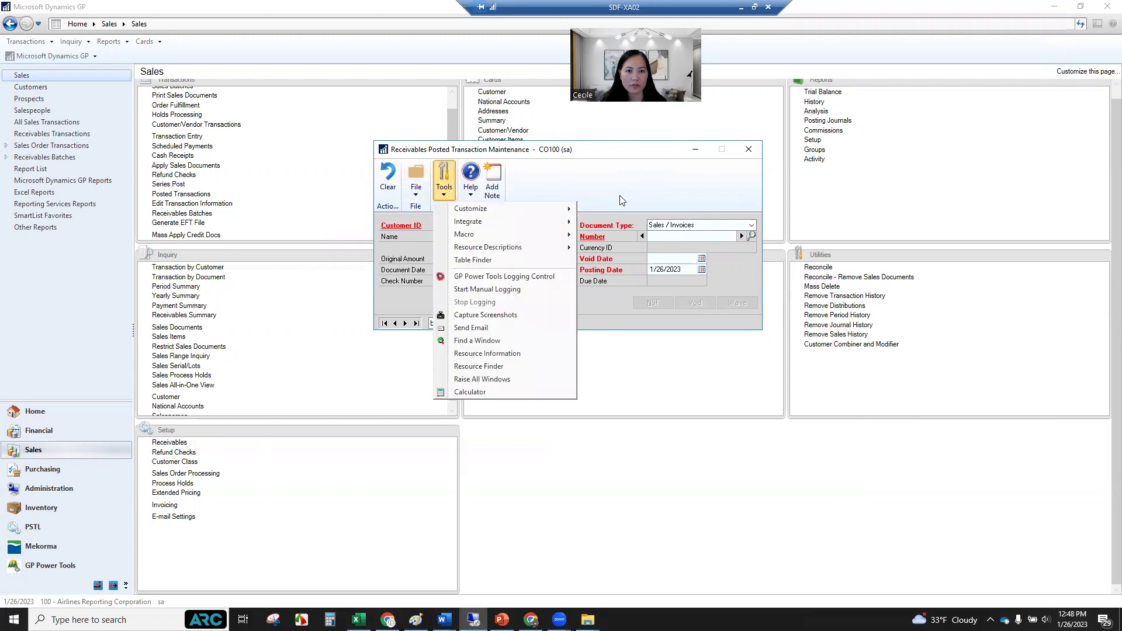
left_click(463, 225)
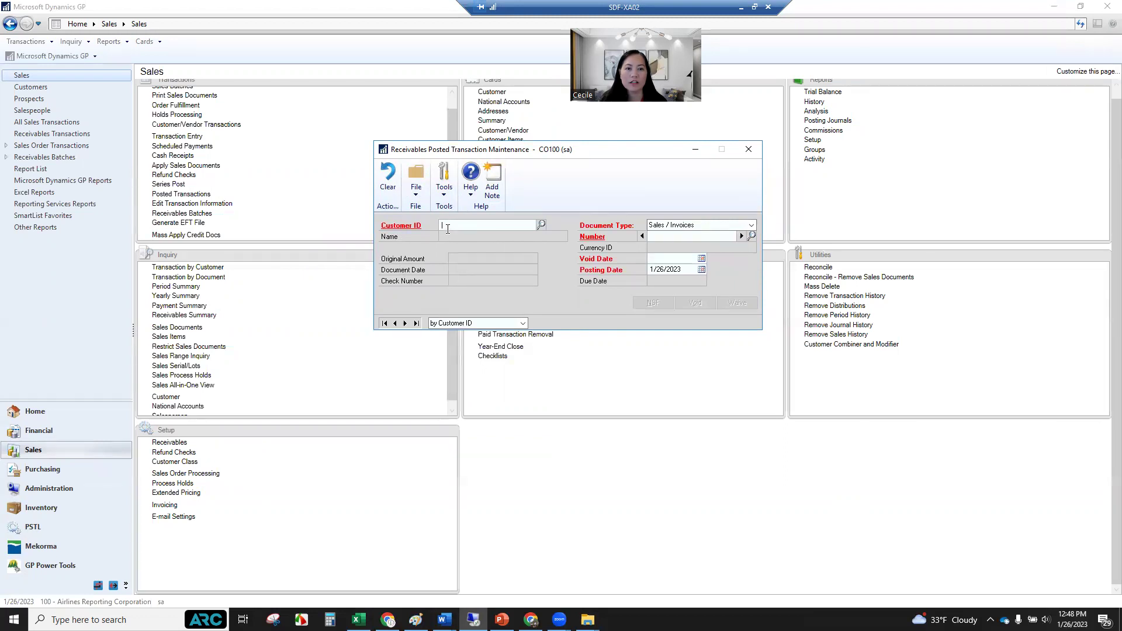
left_click(447, 196)
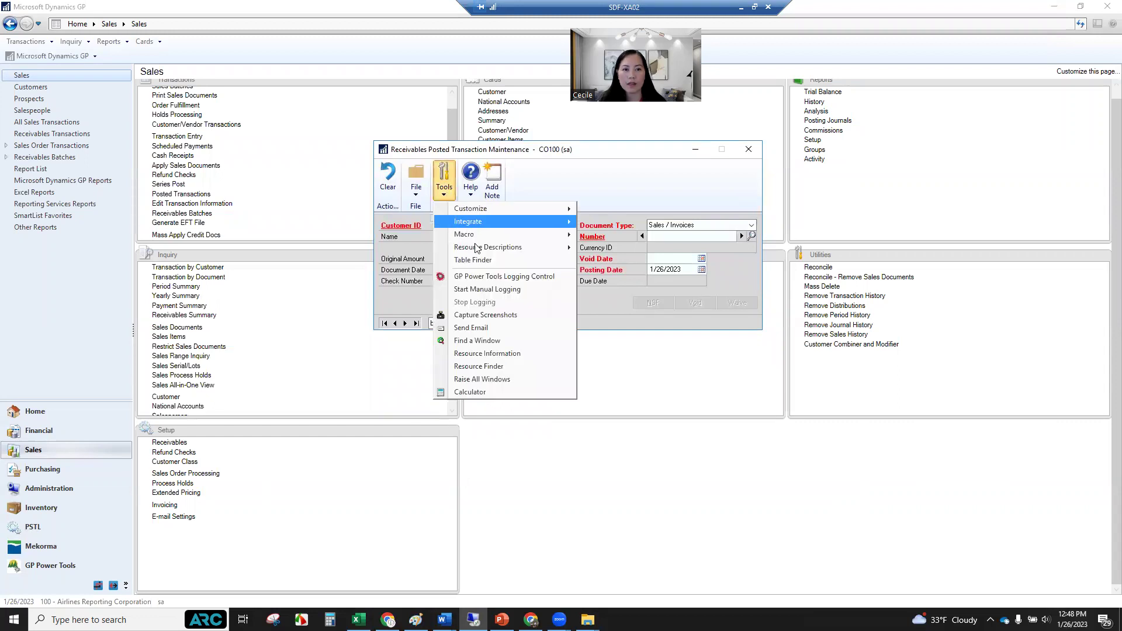
mouse_move(491, 239)
left_click(608, 235)
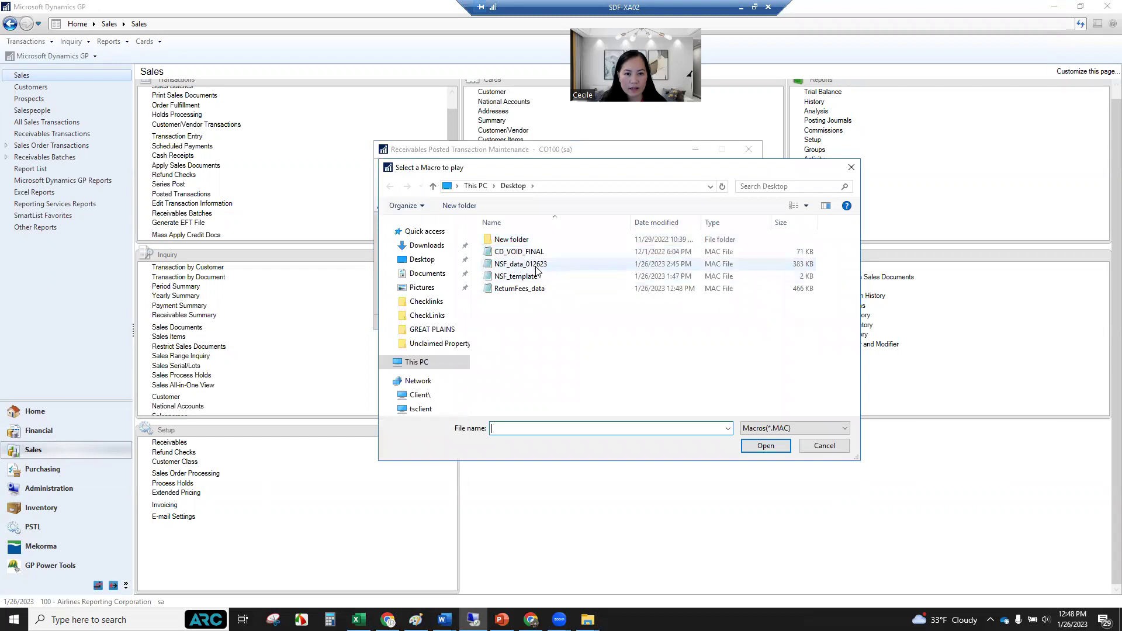
Play back the NSF_data_012623 macro file until it reports a 7:05 run.
left_click(526, 264)
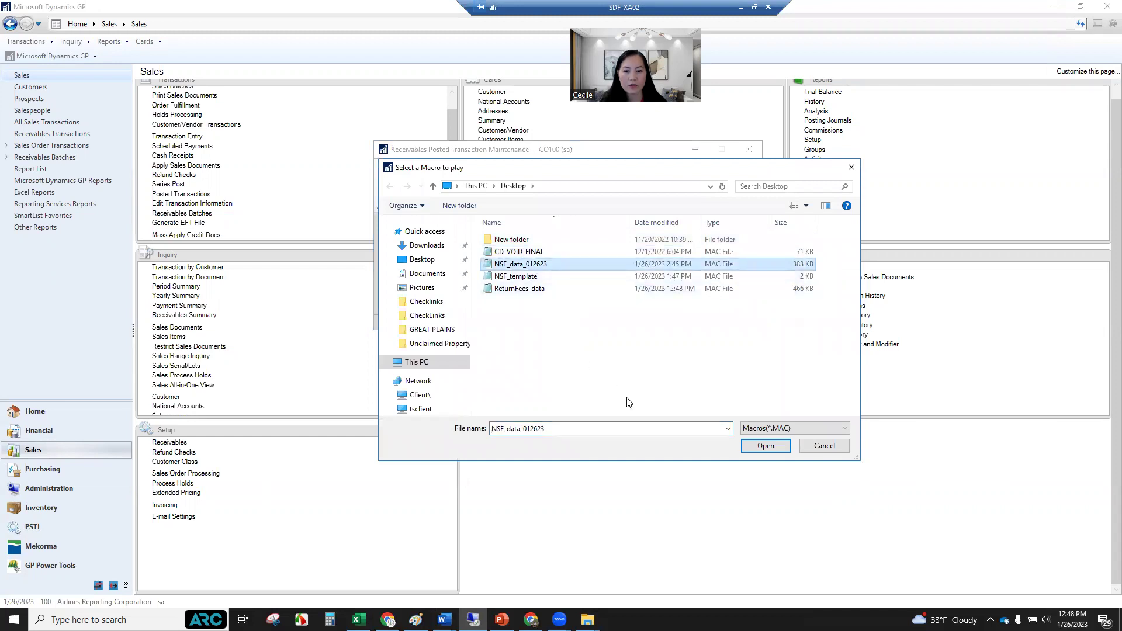
left_click(764, 448)
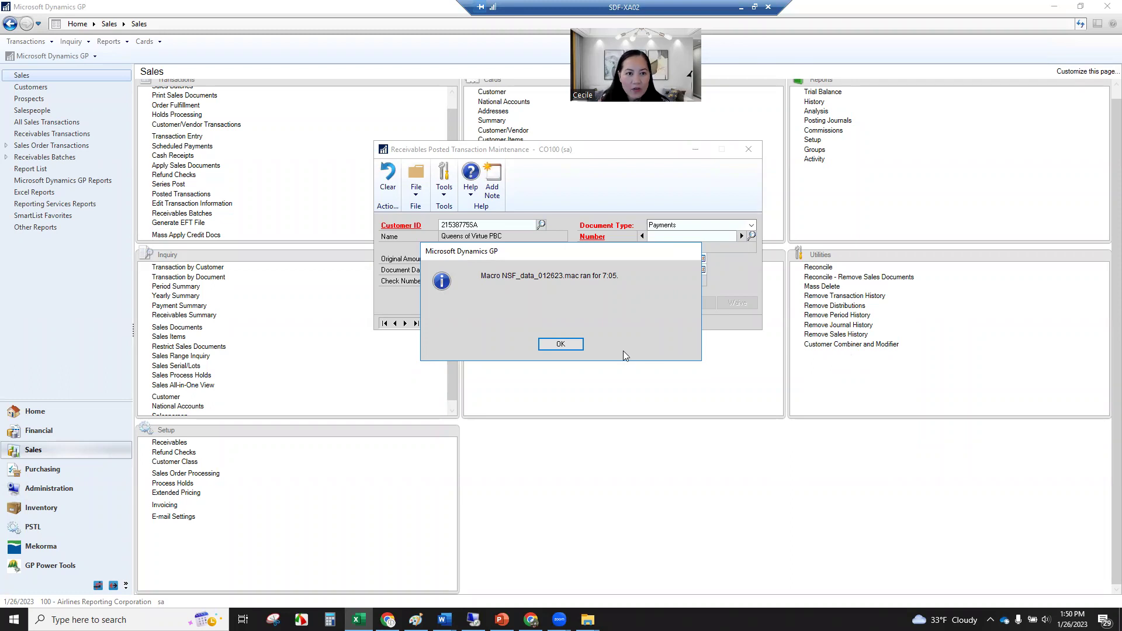
Acknowledge the macro completion message and close the Posted Transaction Maintenance window.
left_click(568, 346)
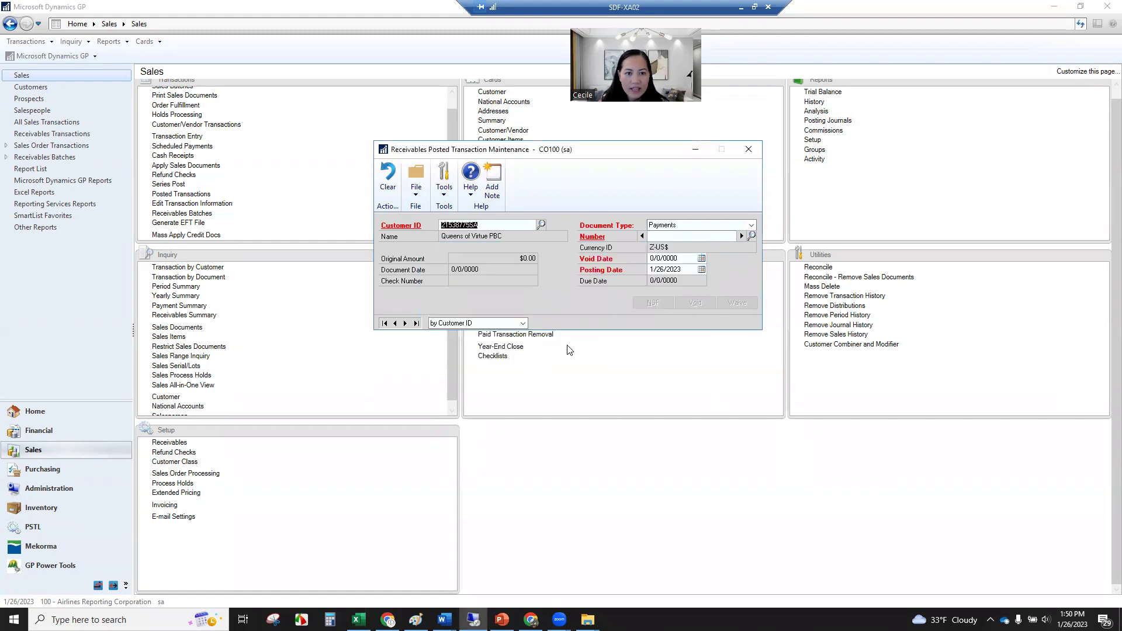
left_click(750, 151)
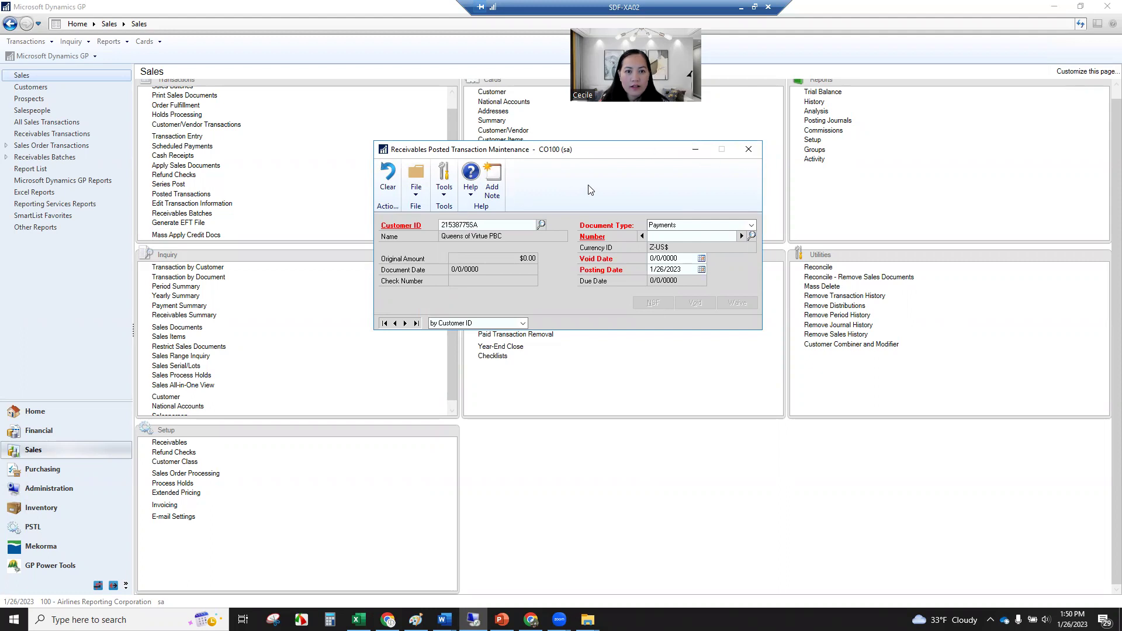
left_click(745, 150)
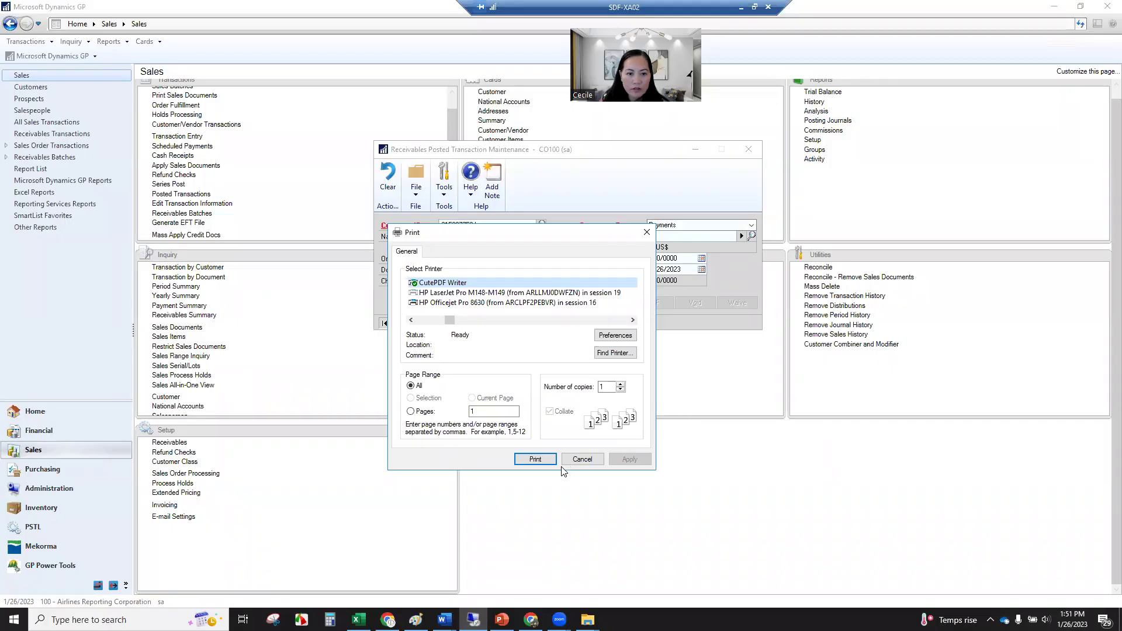
Print the posting report to CutePDF Writer, all pages, one copy.
left_click(527, 459)
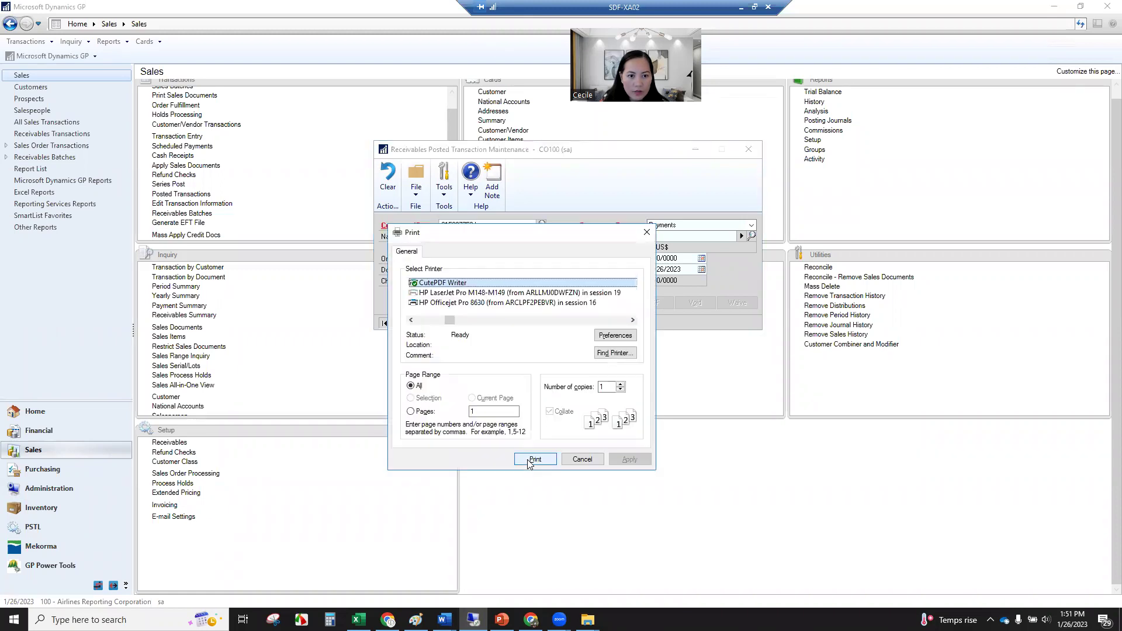
left_click(529, 460)
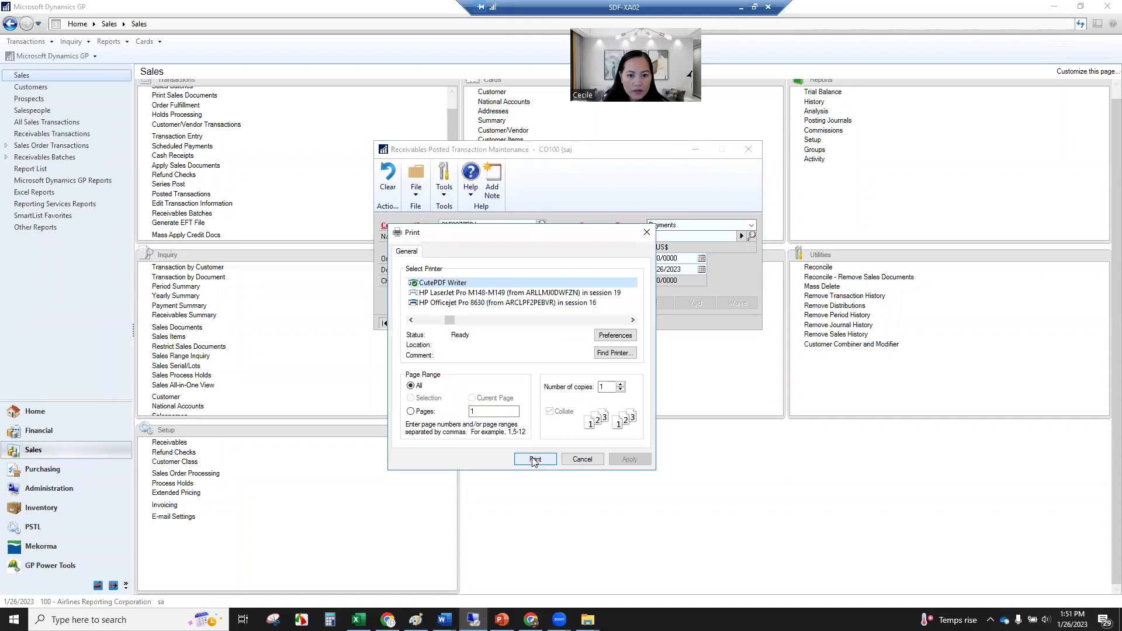
left_click(536, 459)
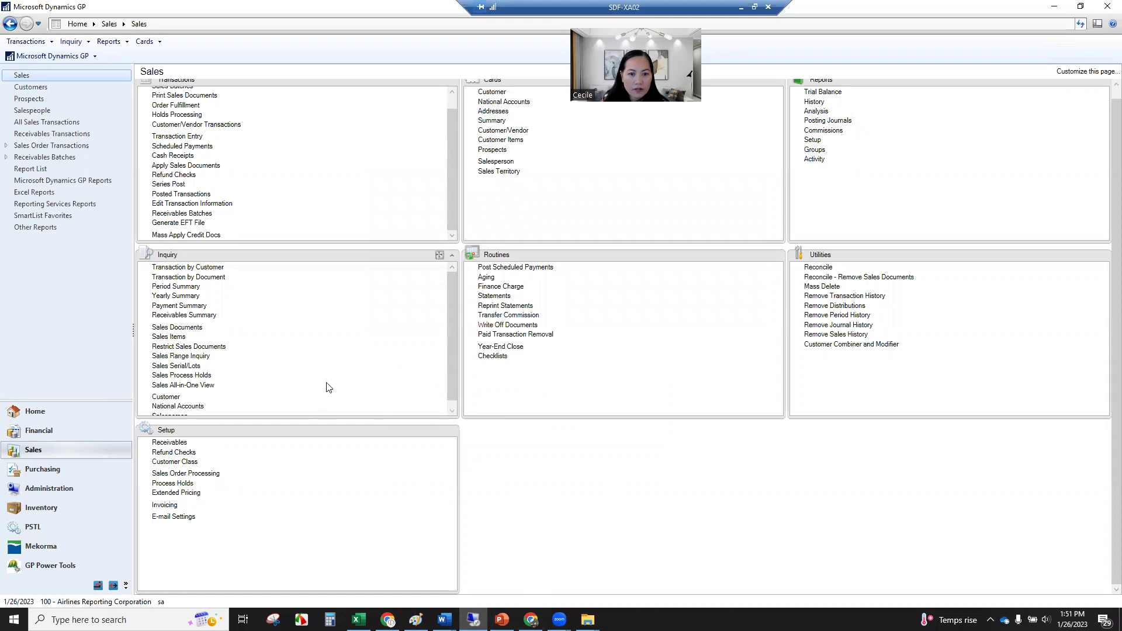
Load the first void-list customer's transactions in Transaction by Customer using the Customer ID copied from Excel.
left_click(204, 270)
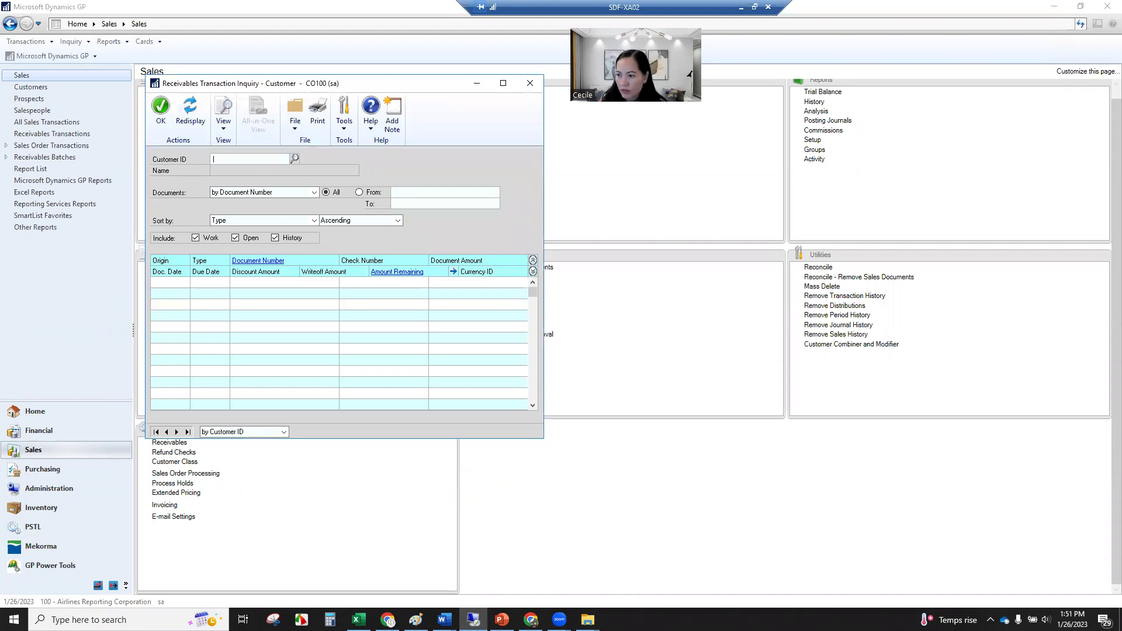
key("alt+Tab")
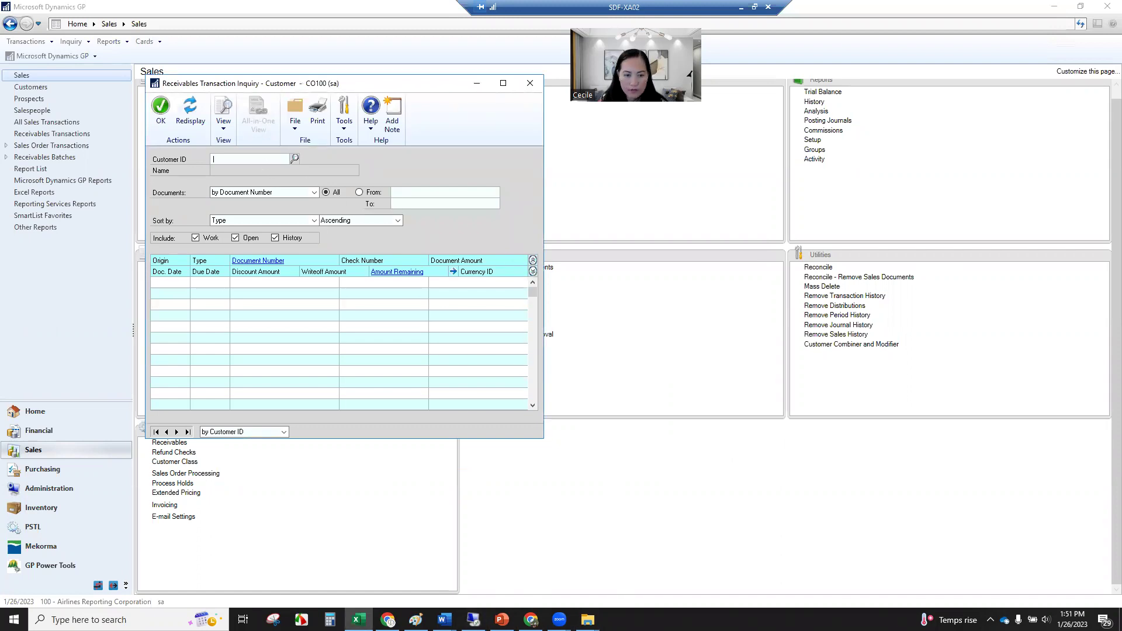
key("alt+Tab")
key("ctrl+v")
key("Tab")
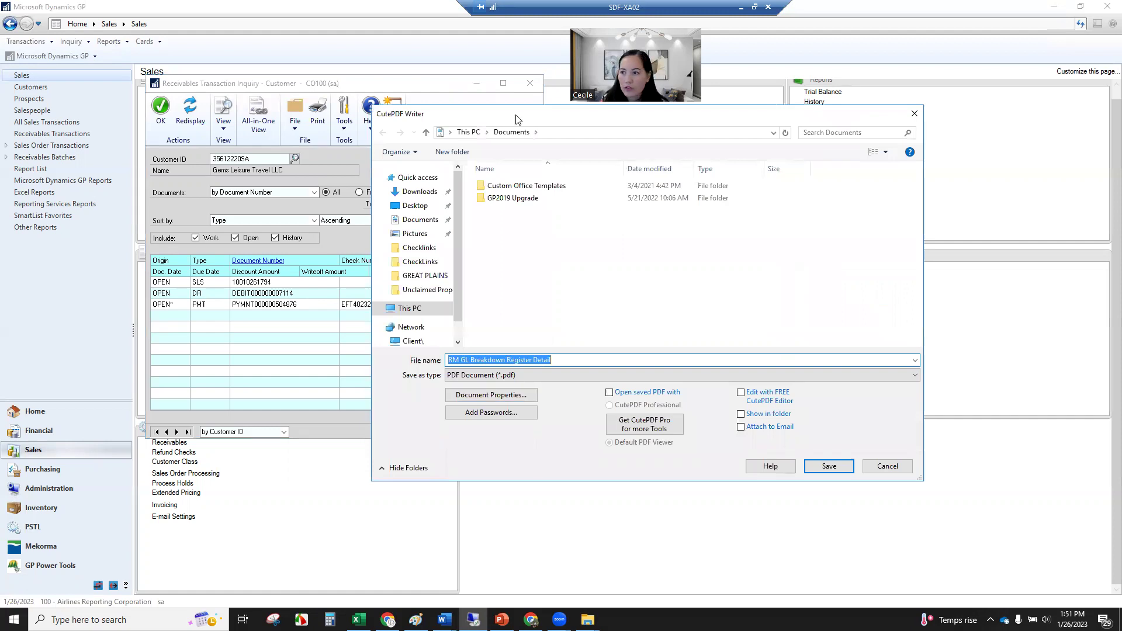
Save the RM GL Breakdown Register Summary and RM Modify Posted TRX Journal PDFs to the Desktop.
left_click_drag(845, 196, 609, 155)
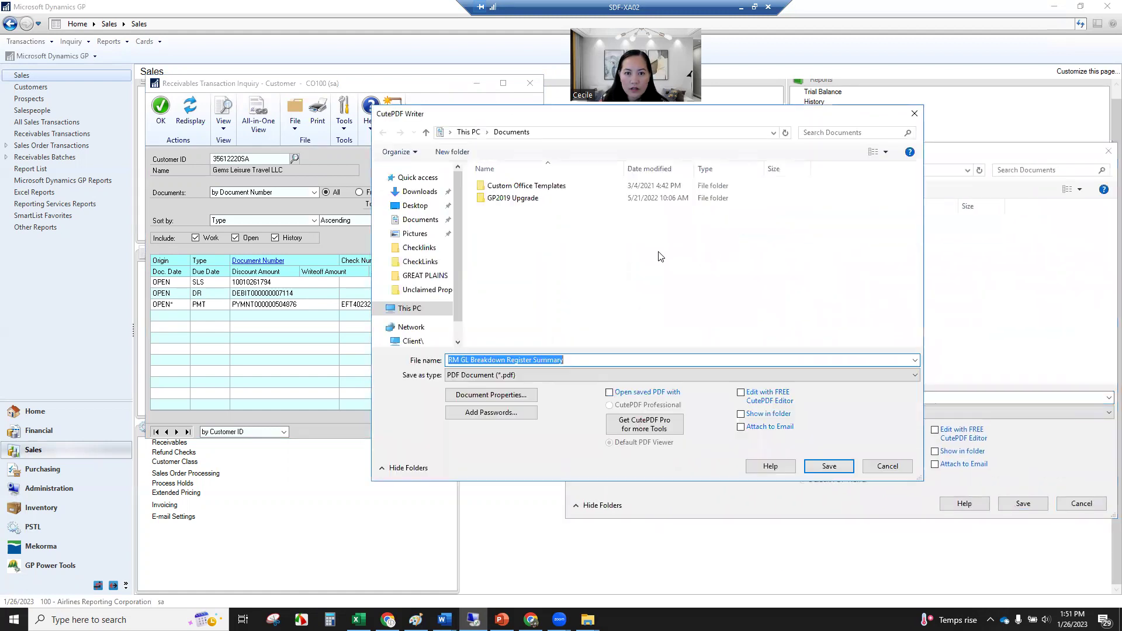
left_click(416, 207)
left_click(586, 361)
key("ctrl+a")
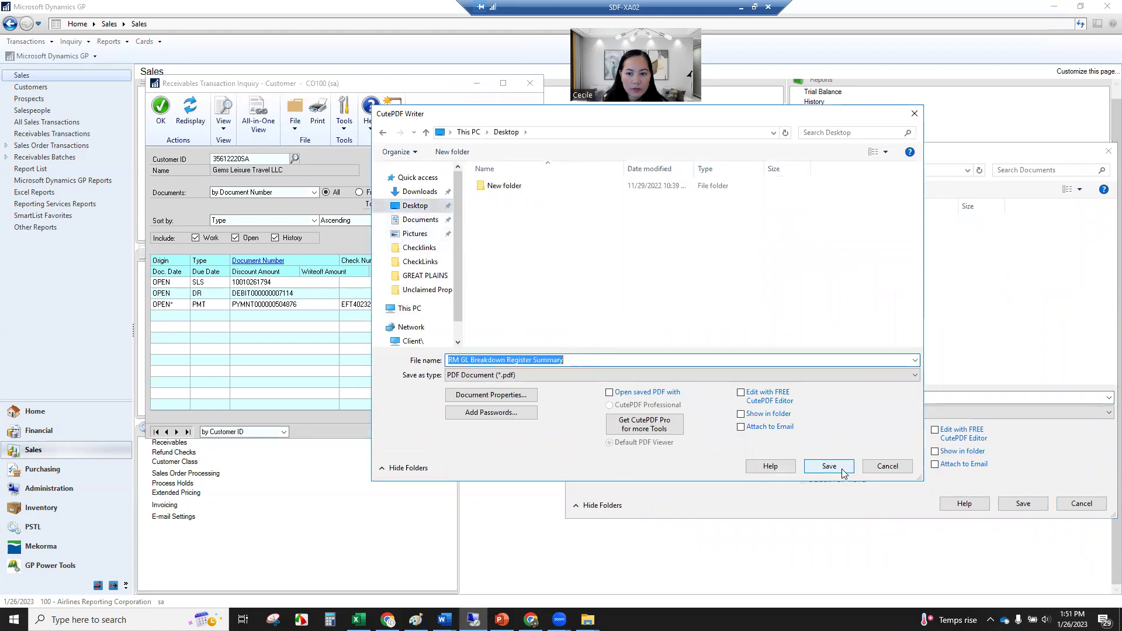
left_click(841, 469)
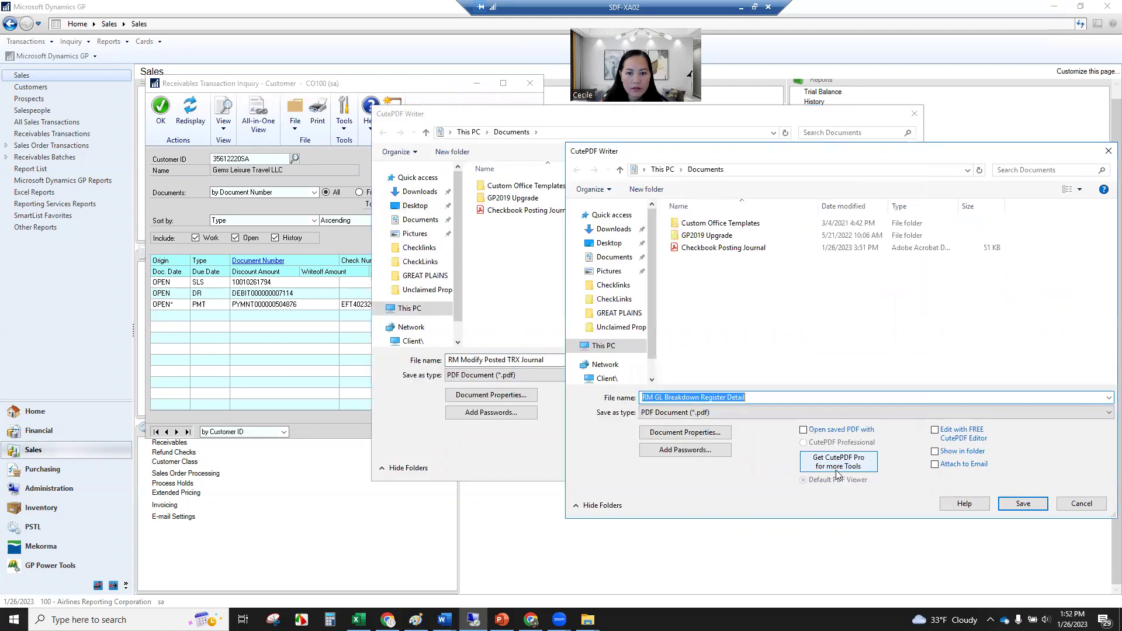
left_click(1005, 505)
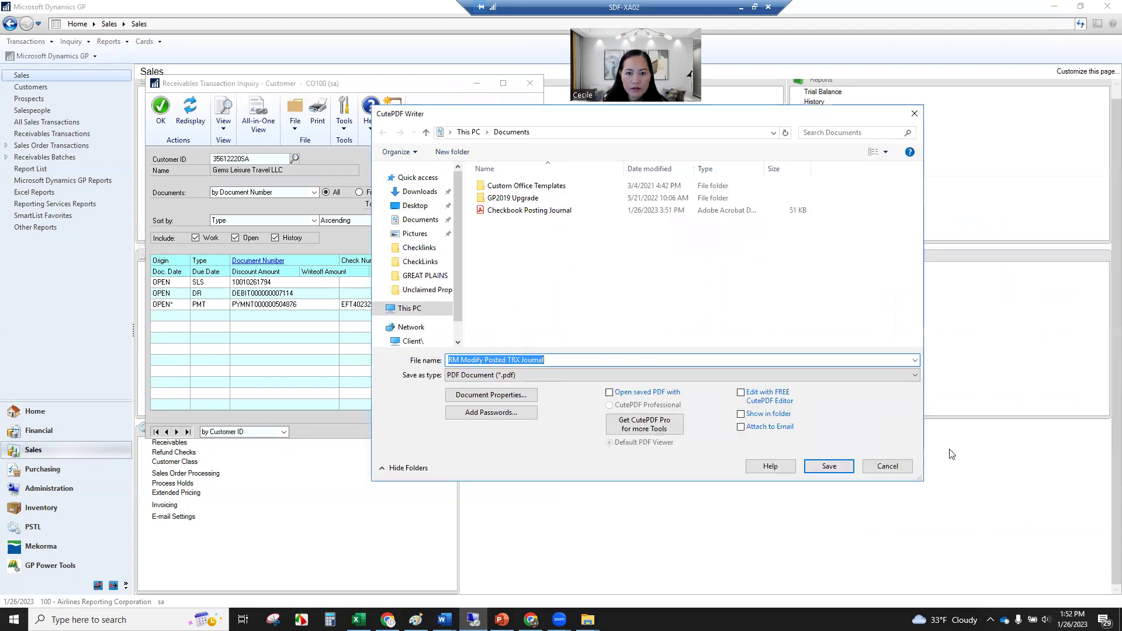
left_click(810, 469)
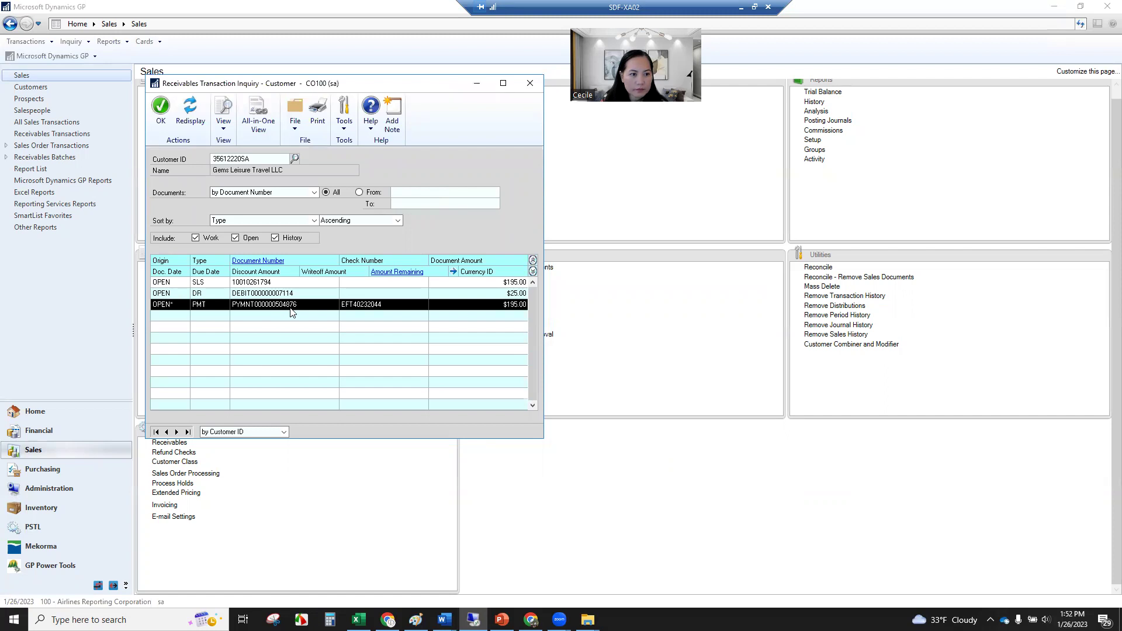
left_click(192, 122)
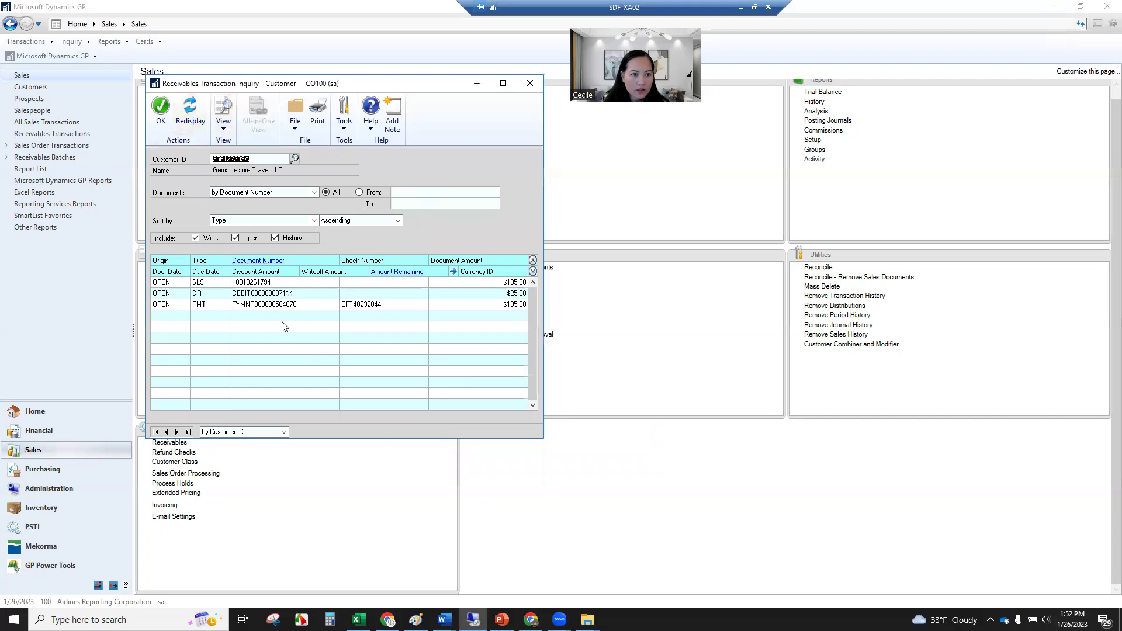
left_click(220, 305)
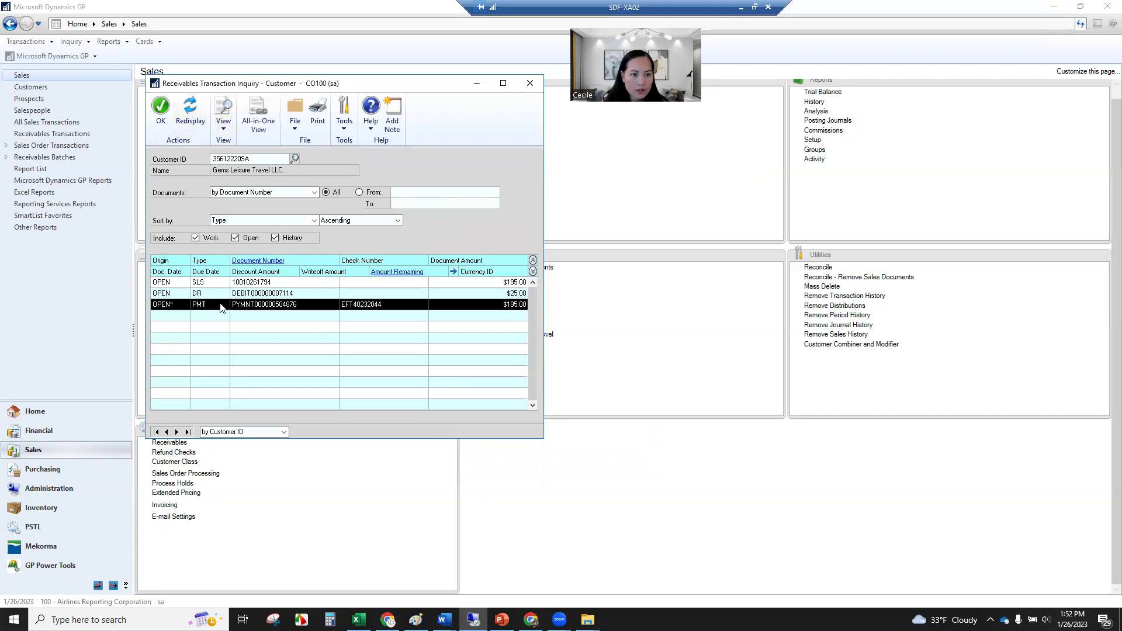
left_click(207, 294)
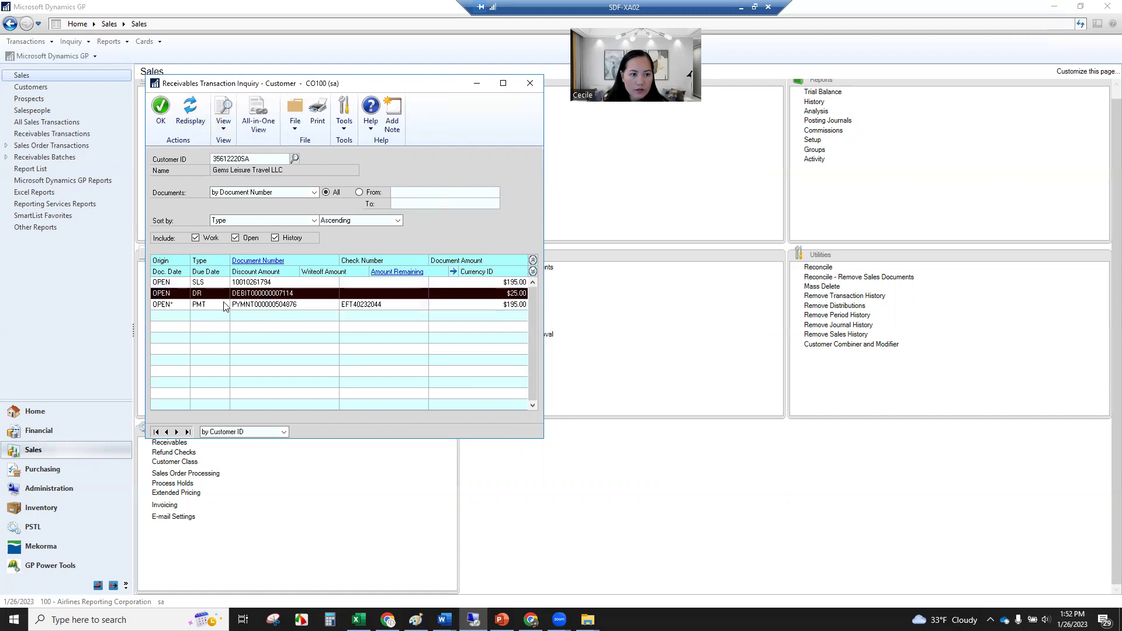
left_click(533, 272)
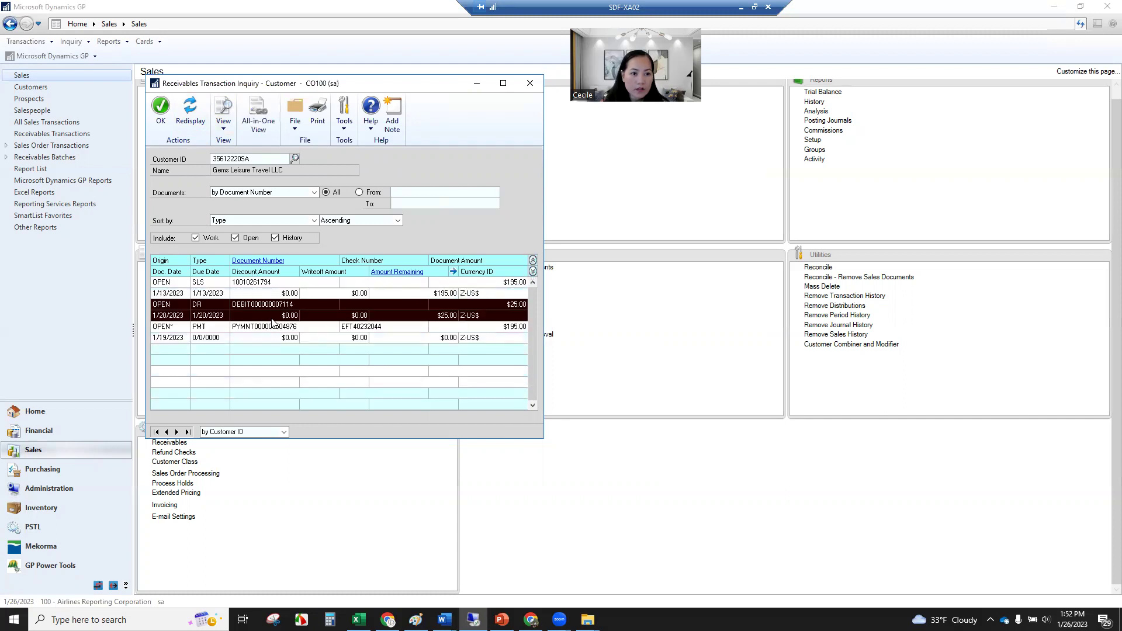
left_click(266, 262)
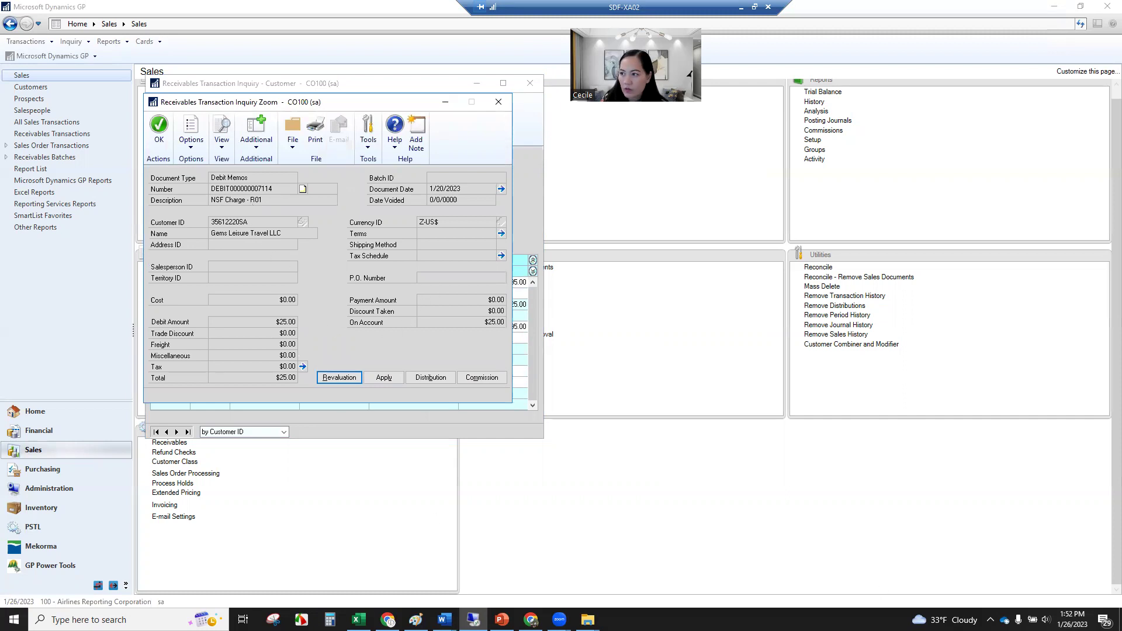
Select the matching 1/20/2023 void row A2:E2 in the Excel void list.
left_click(358, 620)
left_click(789, 338)
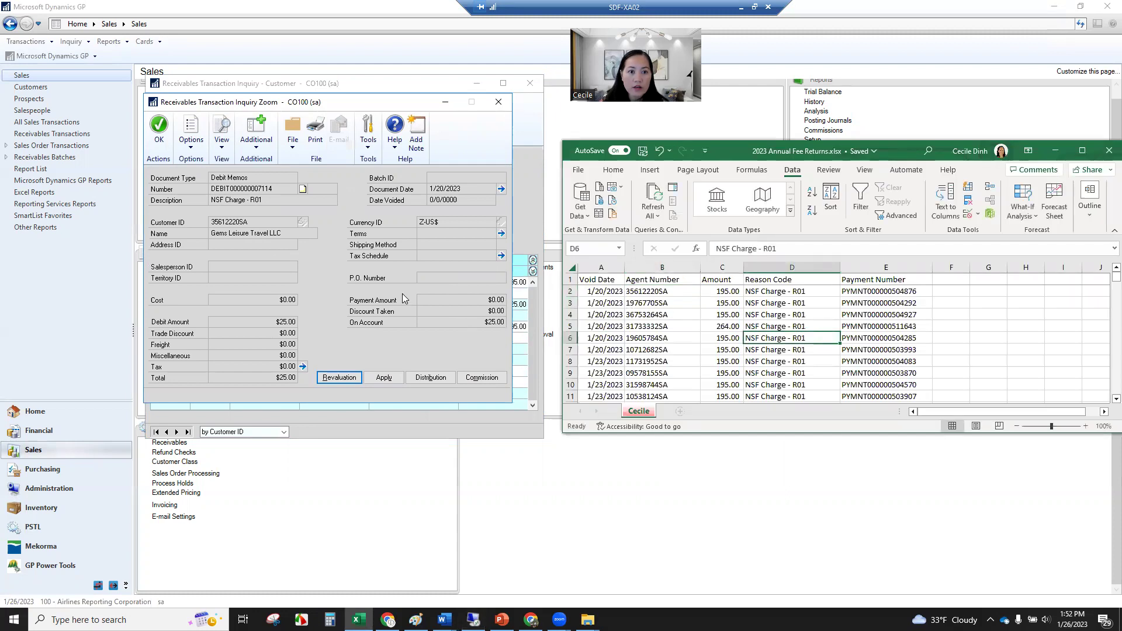
left_click(583, 290)
left_click_drag(583, 290, 903, 291)
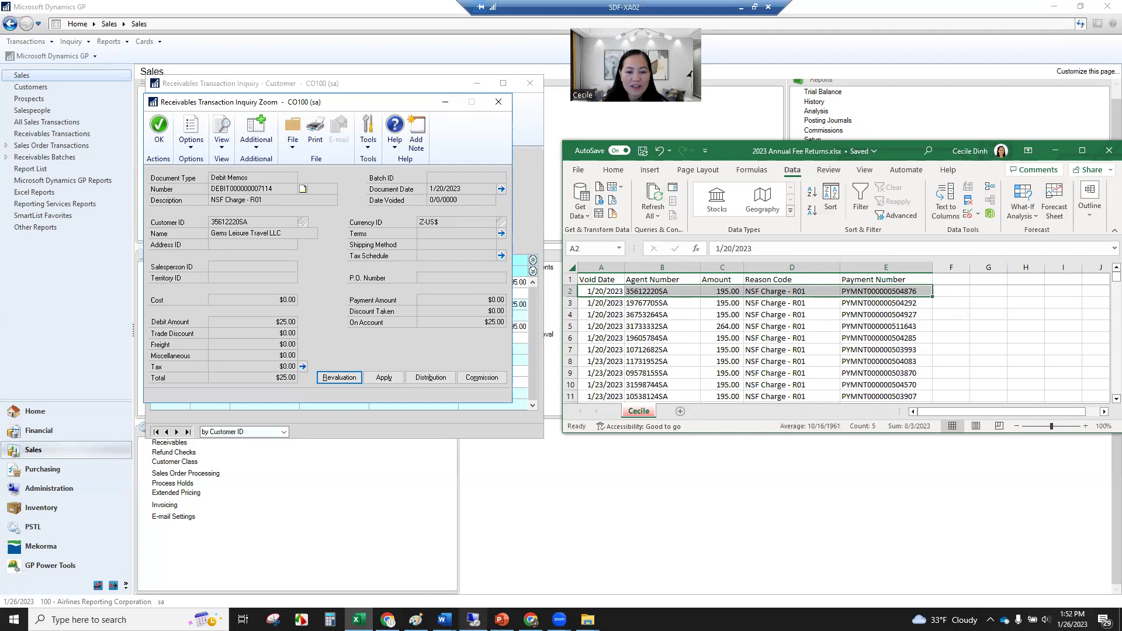
mouse_move(501, 620)
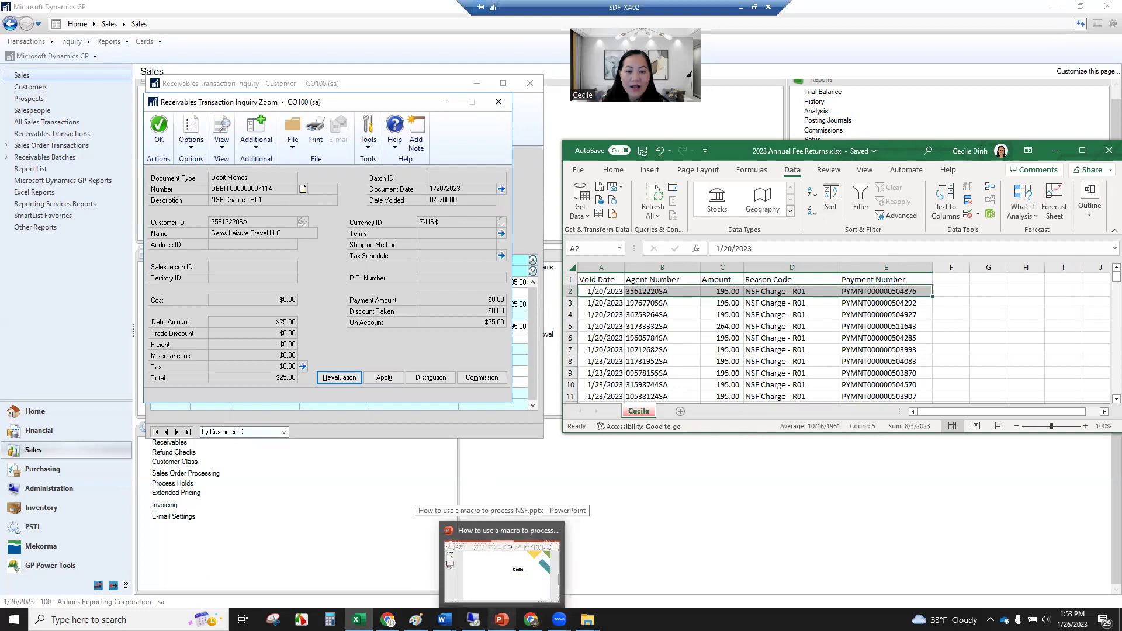